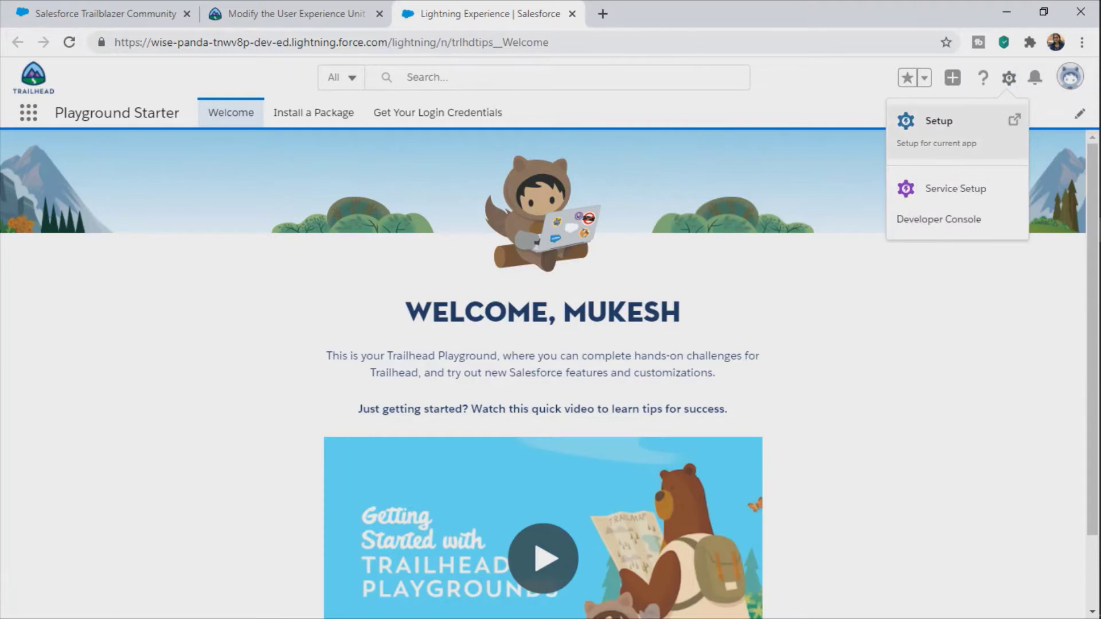
- Go to Setup's Object Manager, search the objects for "sugg" and open the Suggestion object
{"action": "left_click", "coordinate": [938, 121]}
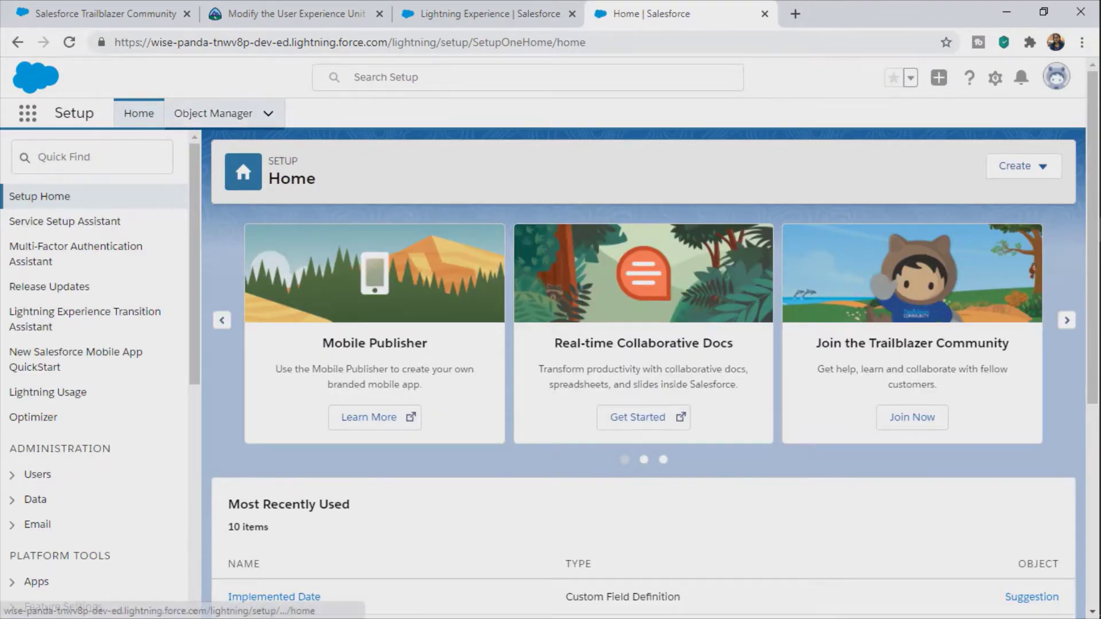
{"action": "left_click", "coordinate": [213, 114]}
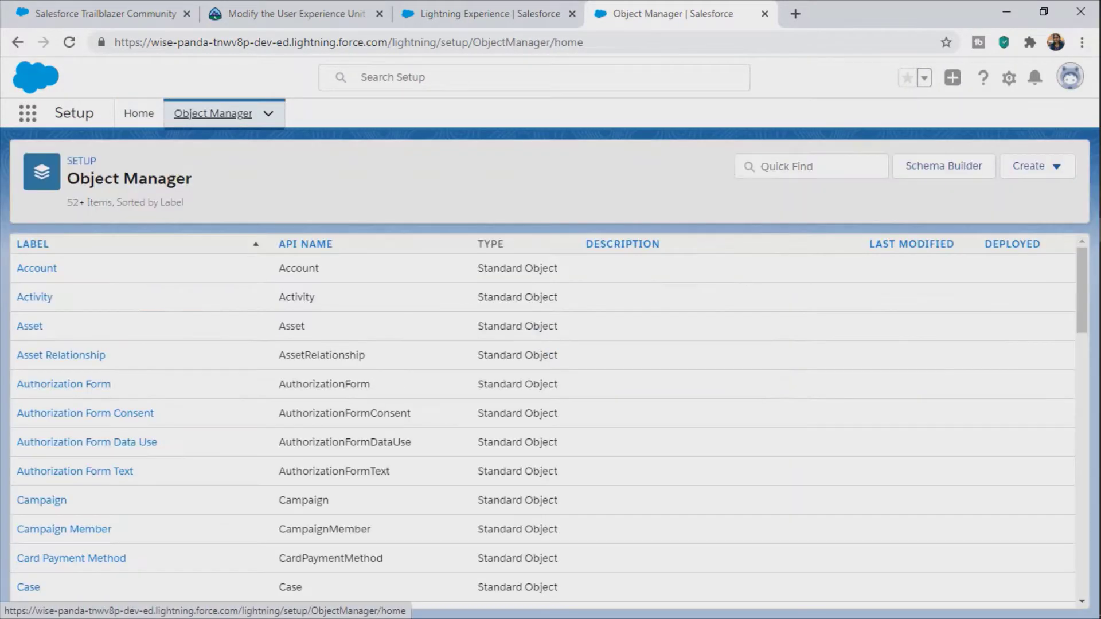
{"action": "left_click", "coordinate": [811, 166]}
{"action": "type", "text": "sugg"}
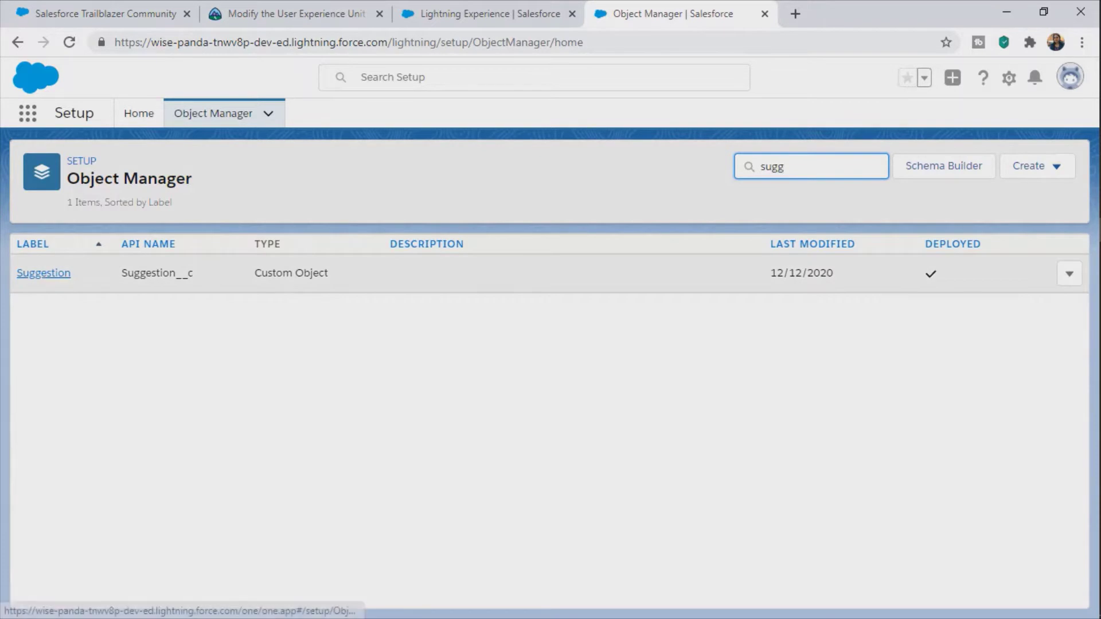
{"action": "left_click", "coordinate": [43, 272]}
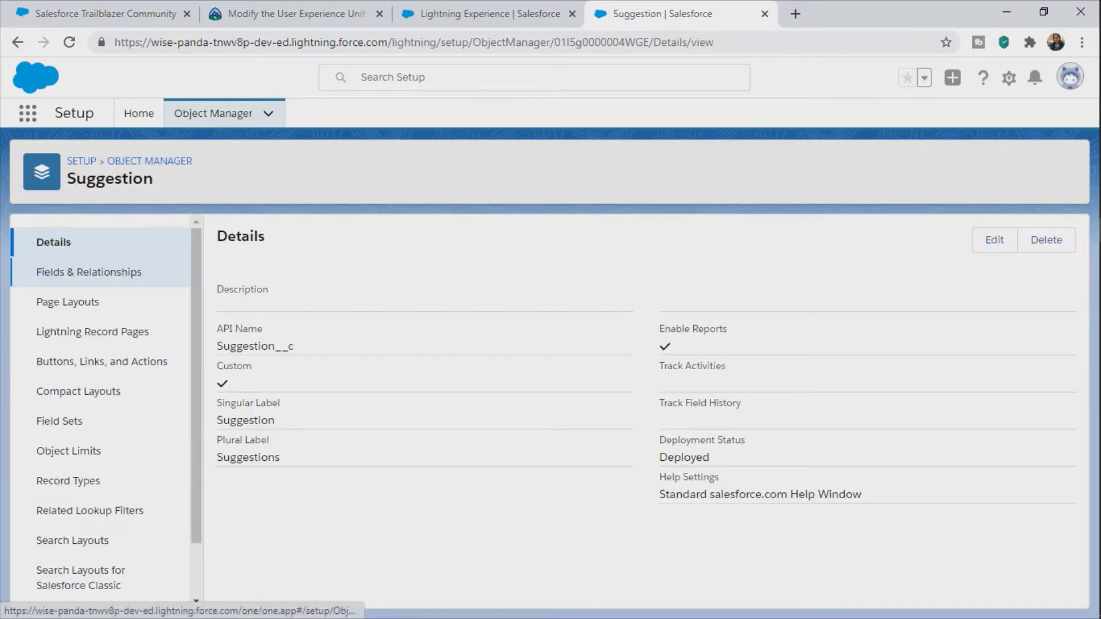
- Open Suggestion Layout from the object's page layouts and compare it with the Trailhead page layout instructions
{"action": "left_click", "coordinate": [68, 302]}
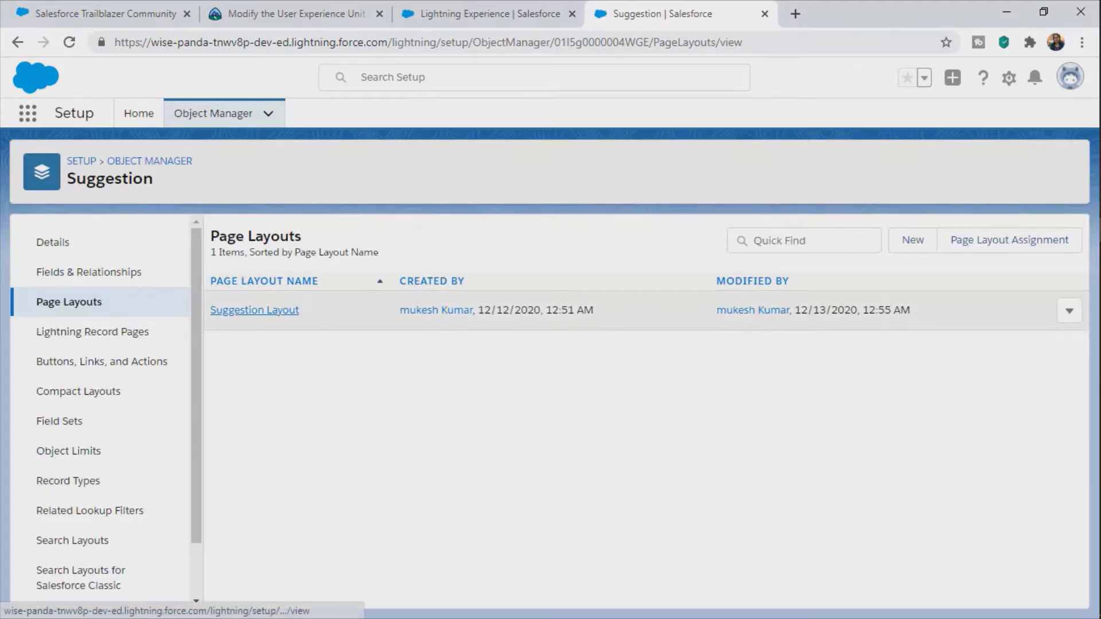
{"action": "left_click", "coordinate": [254, 310]}
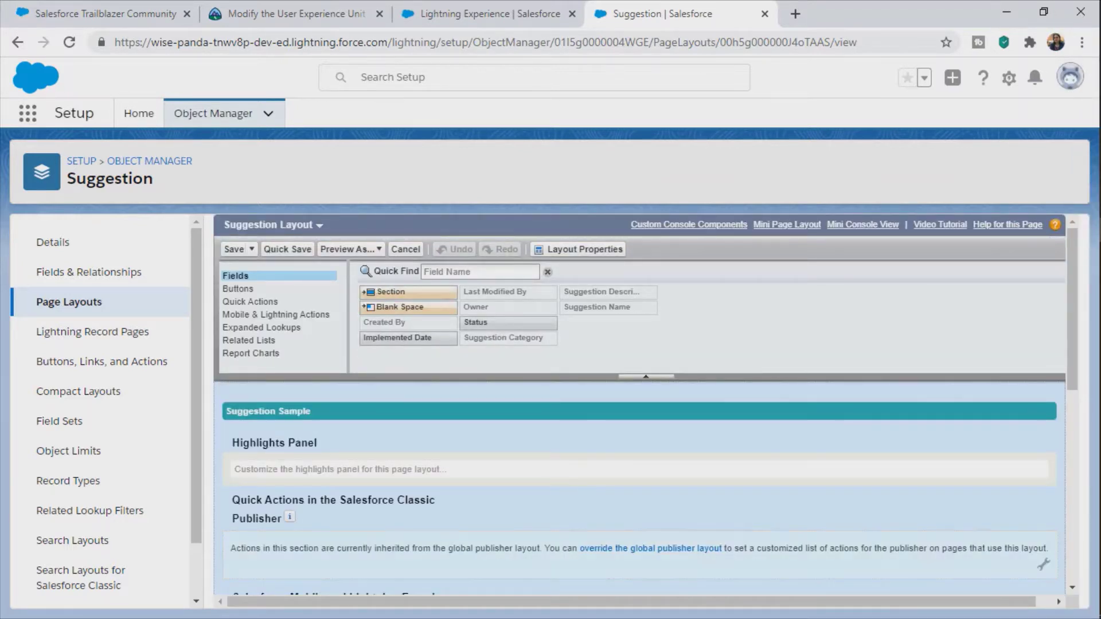
{"action": "left_click", "coordinate": [286, 13]}
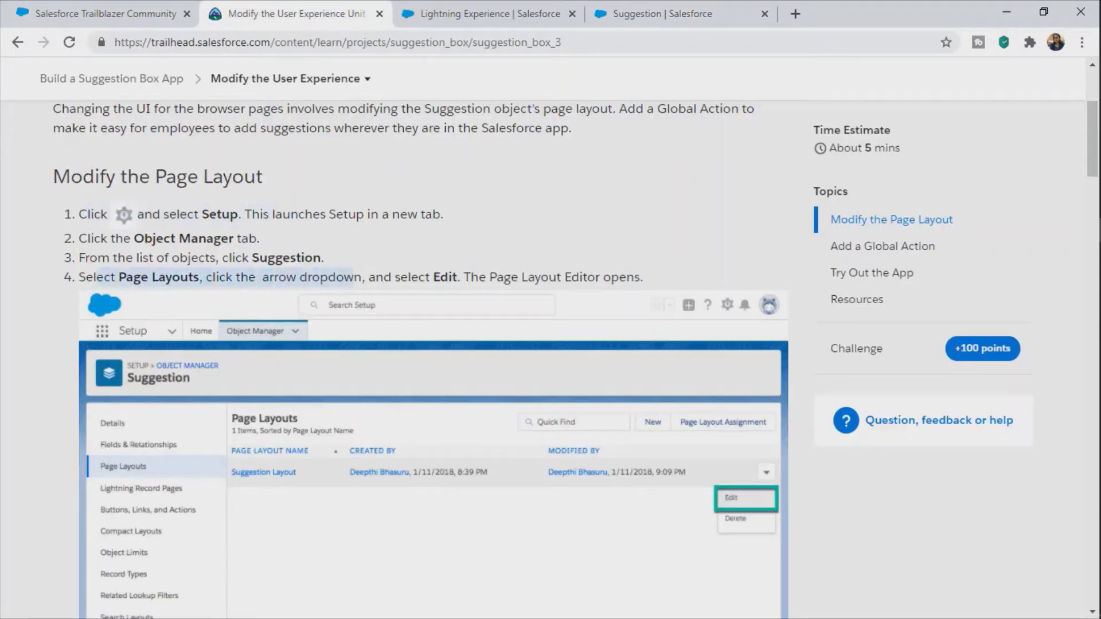
{"action": "left_click", "coordinate": [355, 278]}
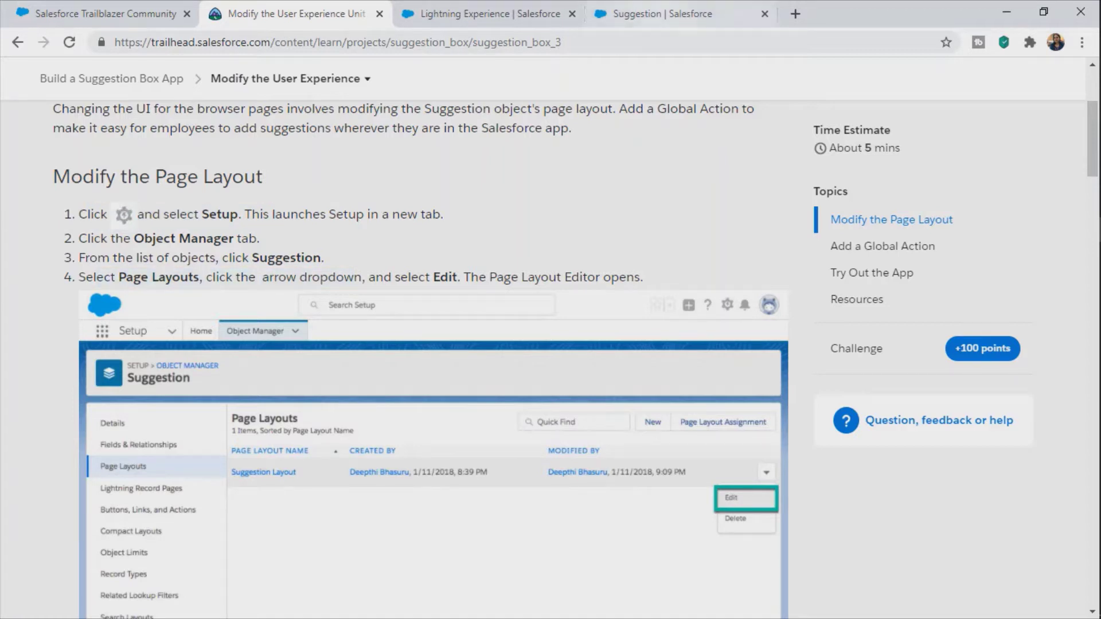
{"action": "left_click", "coordinate": [663, 14]}
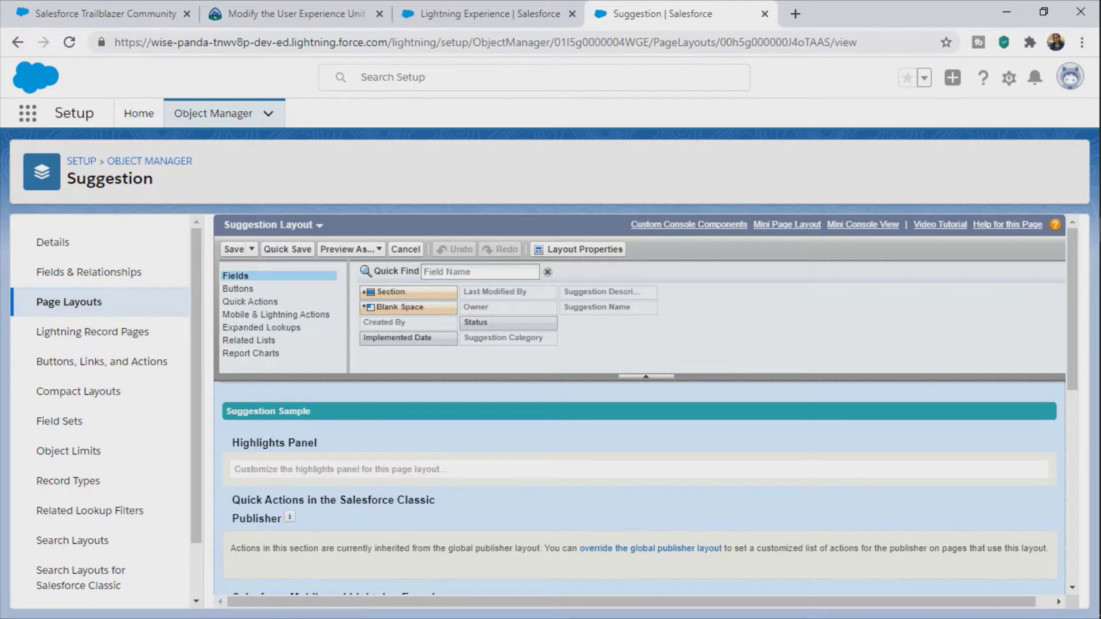
{"action": "scroll", "coordinate": [640, 487], "scroll_direction": "down", "scroll_amount": 10}
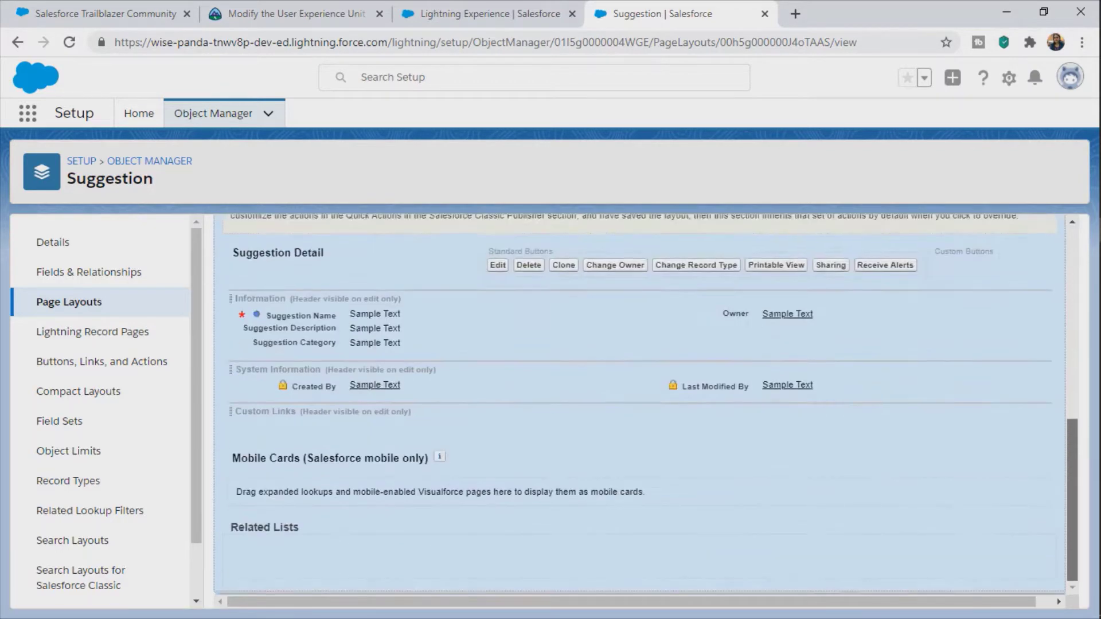
{"action": "scroll", "coordinate": [639, 488], "scroll_direction": "up", "scroll_amount": 10}
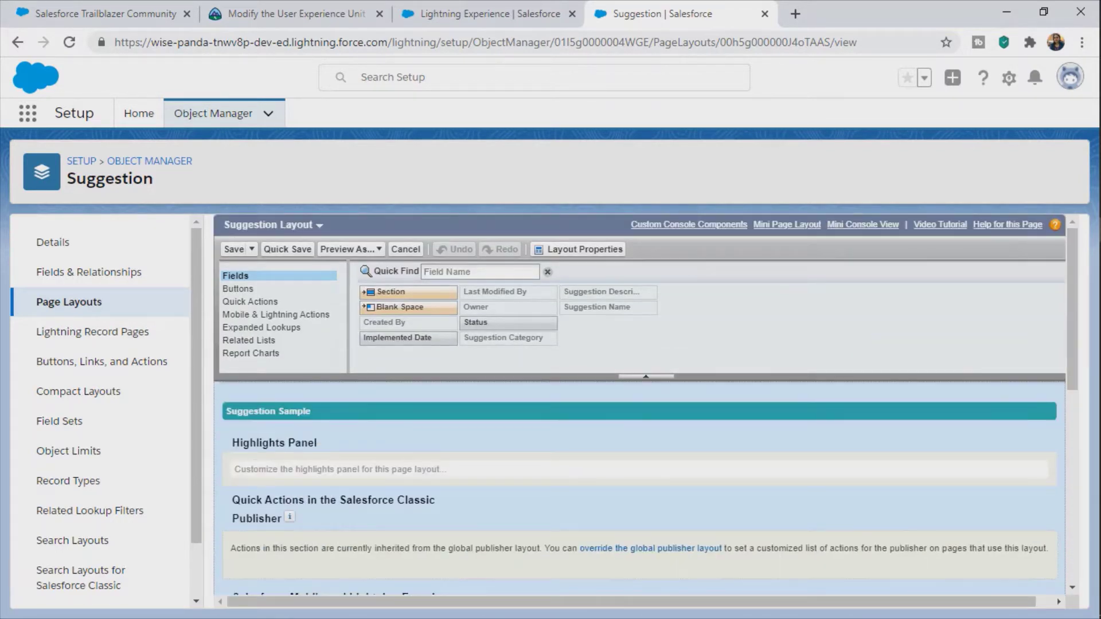
- Return to the Suggestion object's page layouts list and open Suggestion Layout with its Edit action
{"action": "left_click", "coordinate": [86, 302]}
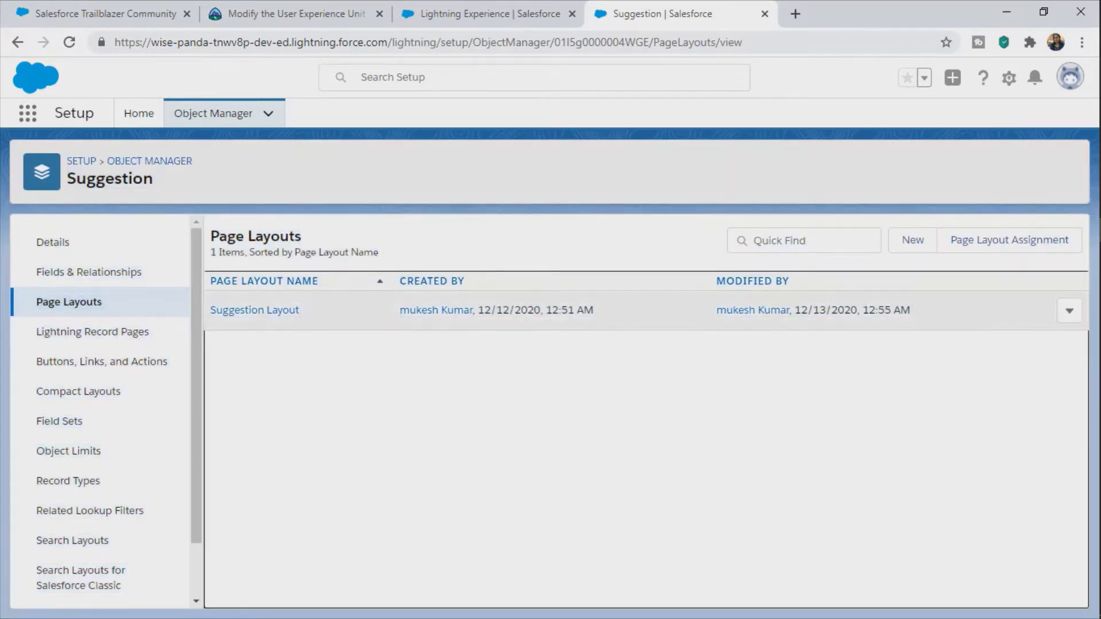
{"action": "right_click", "coordinate": [256, 312]}
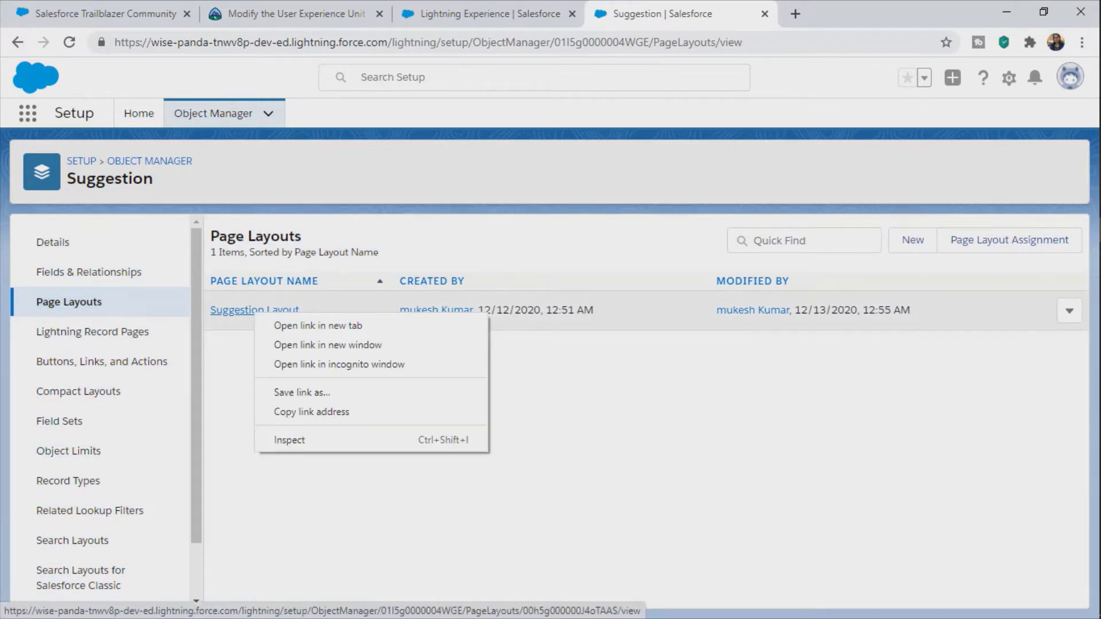
{"action": "key", "text": "Escape"}
{"action": "left_click", "coordinate": [1069, 311]}
{"action": "left_click", "coordinate": [1020, 344]}
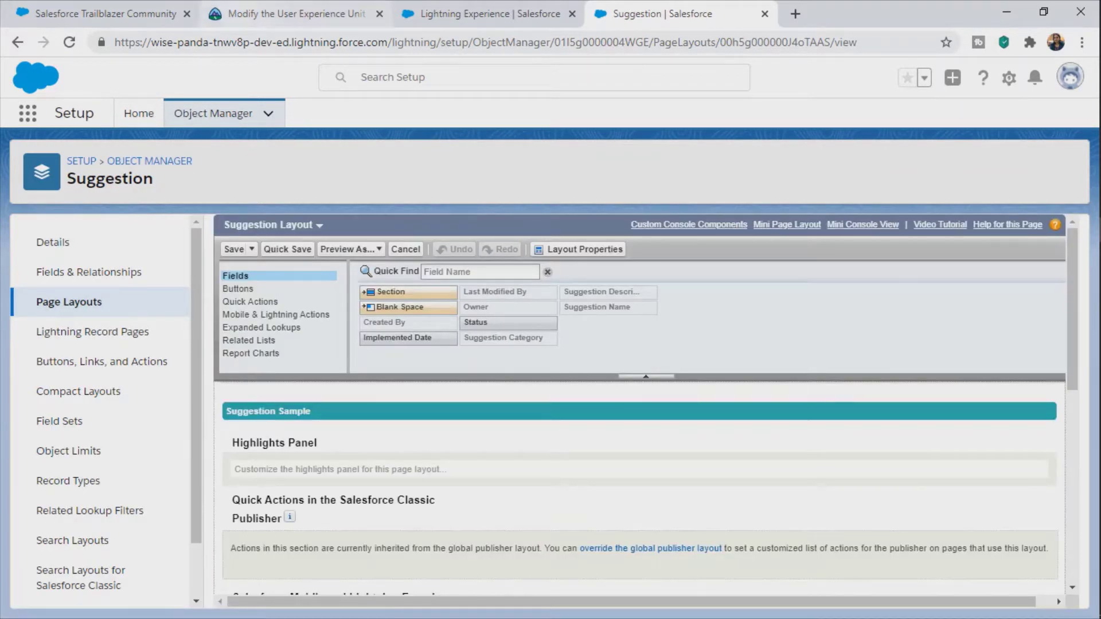
- Read the Trailhead instructions on adding the Status and Implemented Date fields to the Information section, and return to the layout editor
{"action": "left_click", "coordinate": [295, 13]}
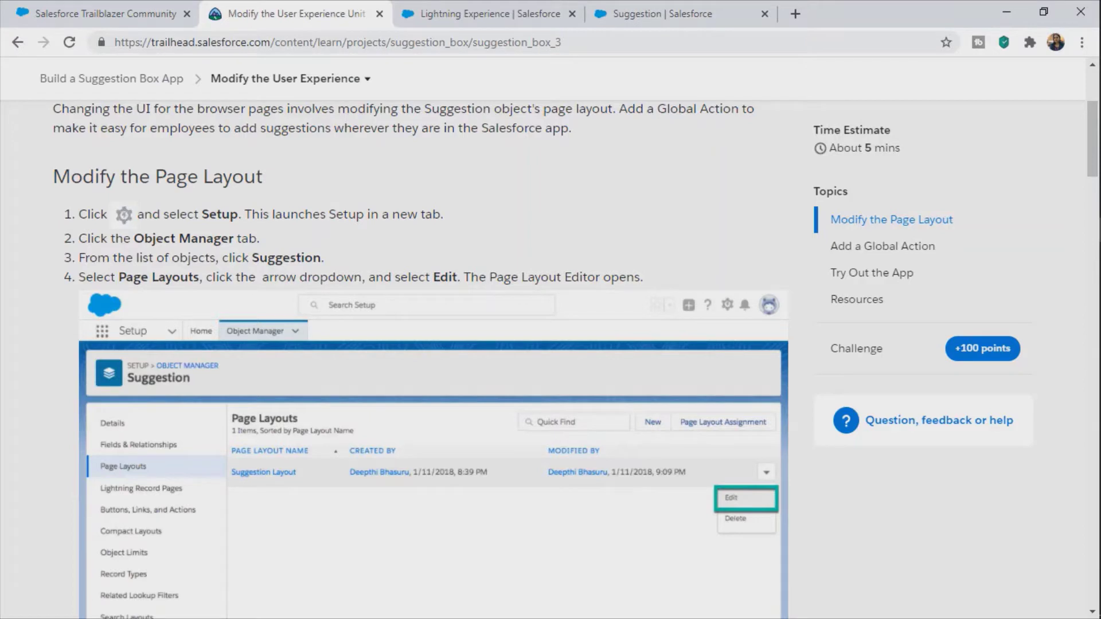
{"action": "scroll", "coordinate": [421, 355], "scroll_direction": "down", "scroll_amount": 5}
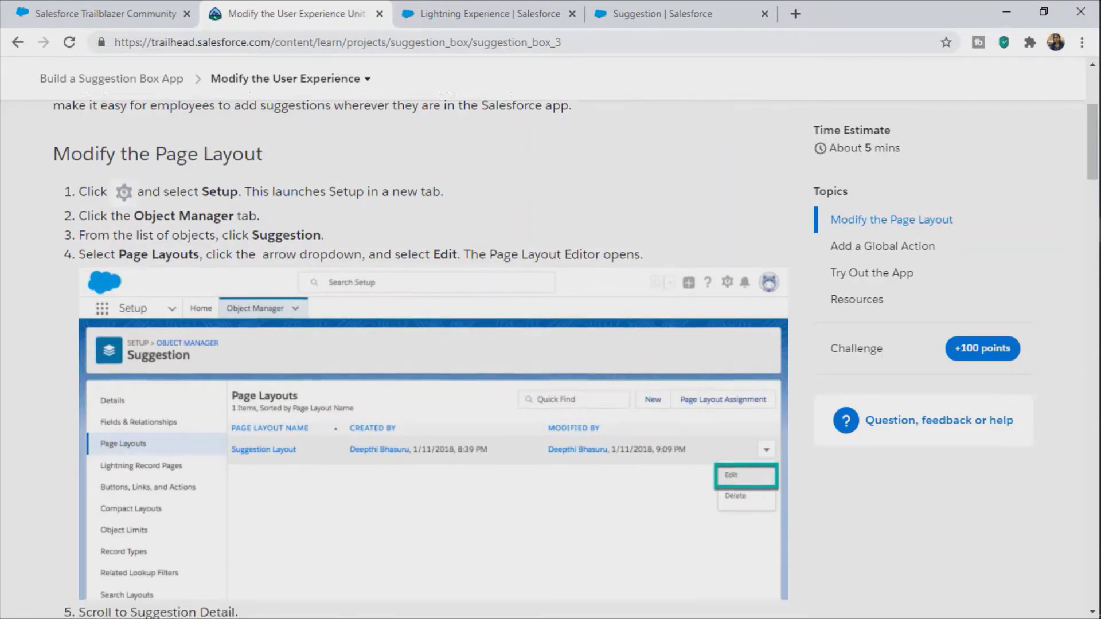
{"action": "scroll", "coordinate": [422, 356], "scroll_direction": "down", "scroll_amount": 3}
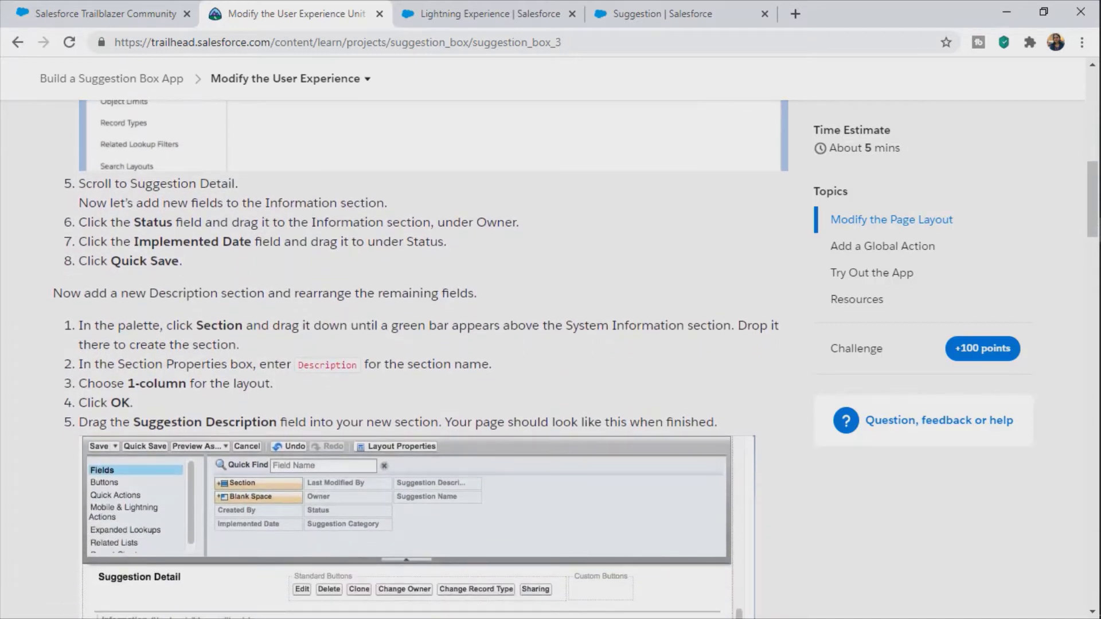
{"action": "left_click_drag", "start_coordinate": [79, 203], "coordinate": [387, 202]}
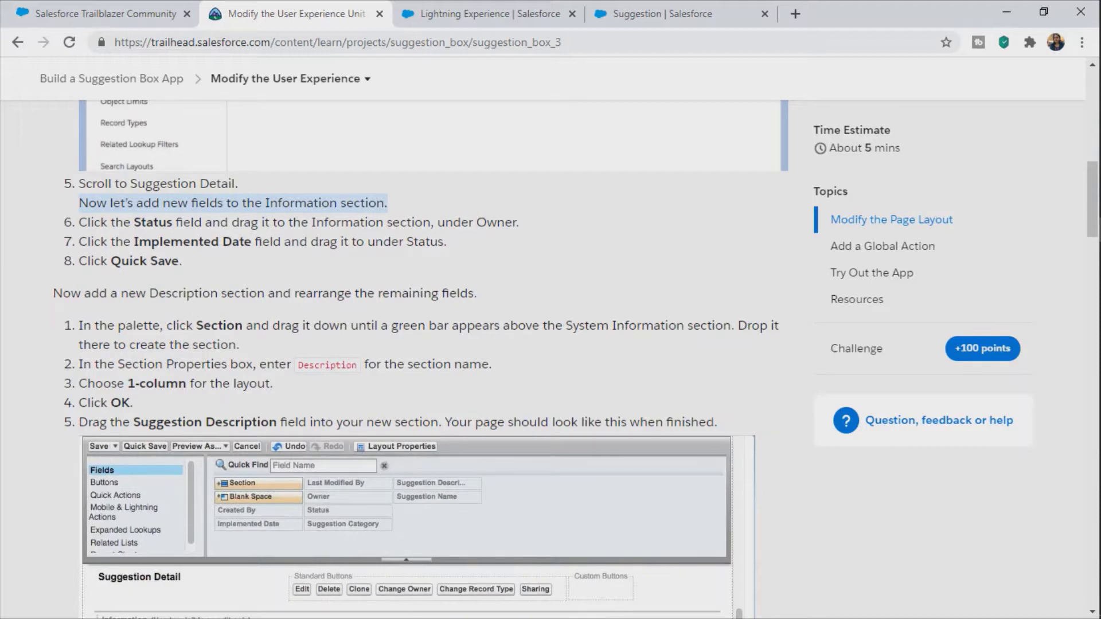
{"action": "double_click", "coordinate": [153, 222]}
{"action": "left_click", "coordinate": [154, 224]}
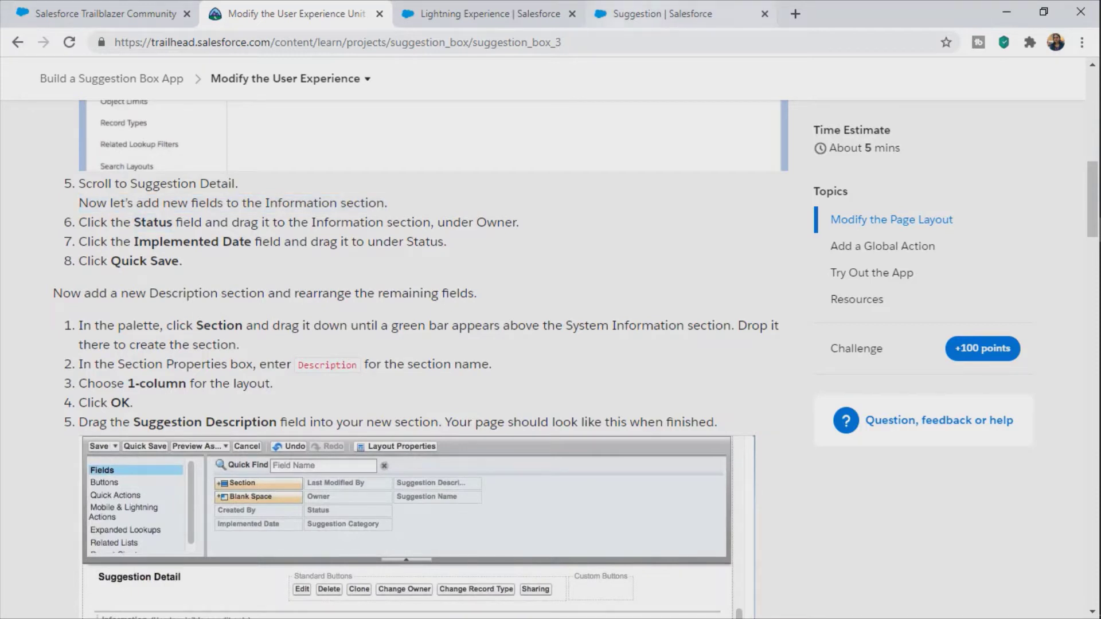
{"action": "left_click", "coordinate": [662, 14]}
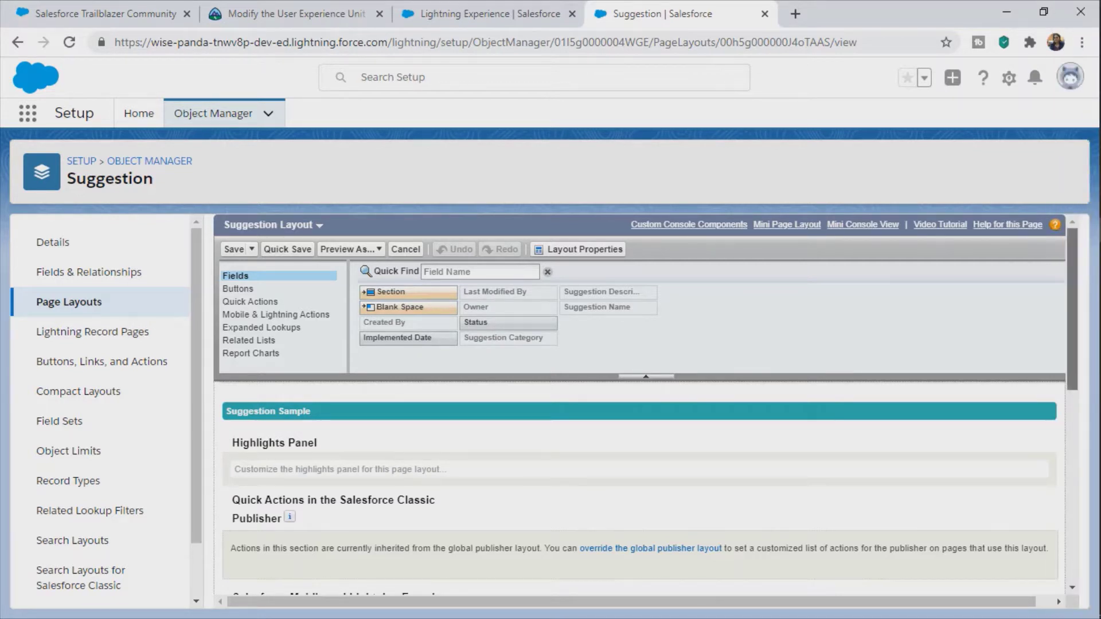
{"action": "left_click_drag", "start_coordinate": [1072, 303], "coordinate": [1072, 306]}
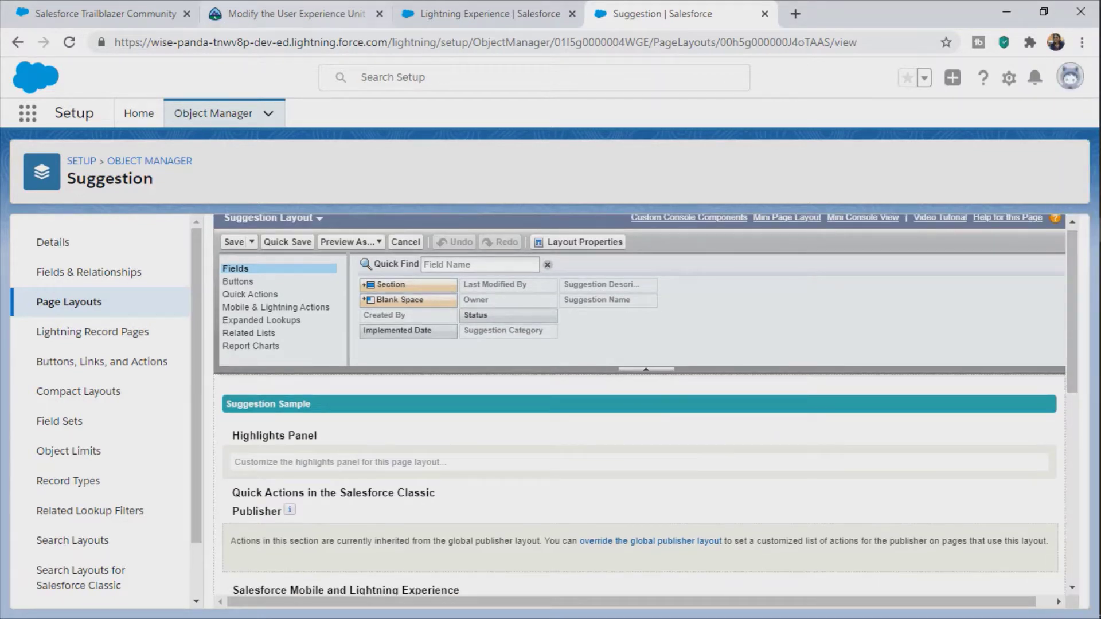
- Reread the Trailhead instruction about Suggestion Detail and locate that section in the Suggestion Layout editor
{"action": "left_click", "coordinate": [296, 13]}
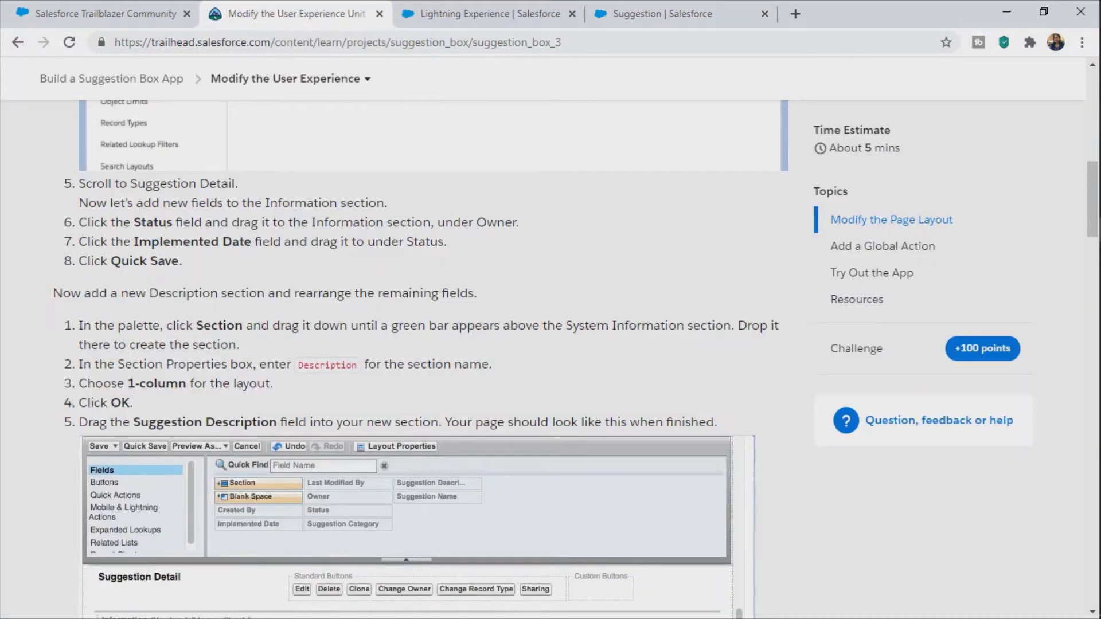
{"action": "left_click_drag", "start_coordinate": [79, 184], "coordinate": [235, 184]}
{"action": "scroll", "coordinate": [422, 360], "scroll_direction": "up", "scroll_amount": 2}
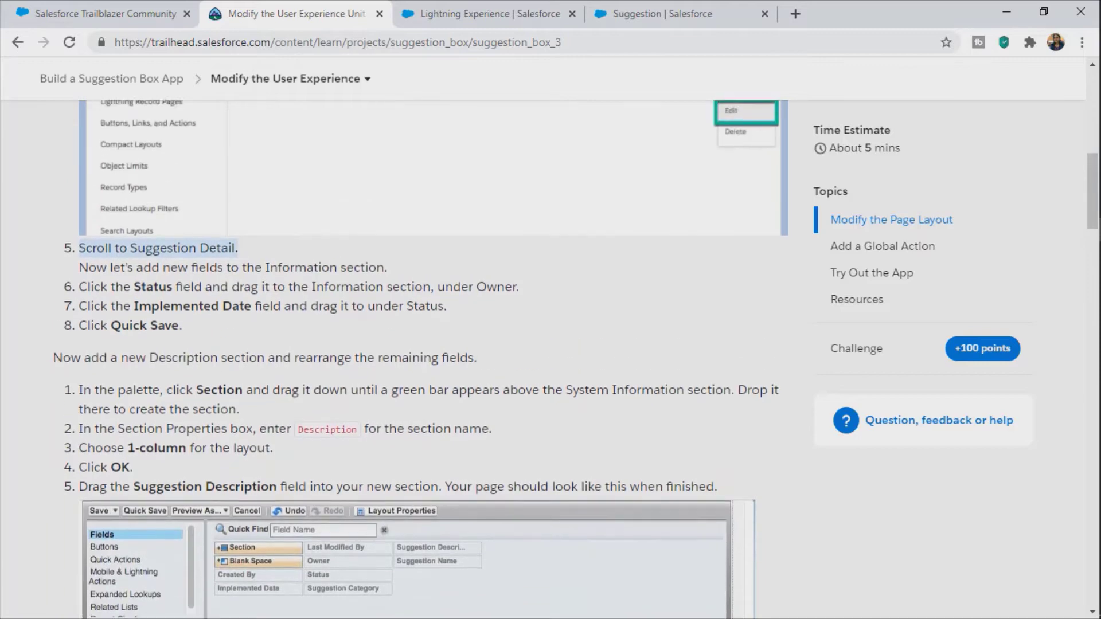
{"action": "scroll", "coordinate": [421, 359], "scroll_direction": "down", "scroll_amount": 2}
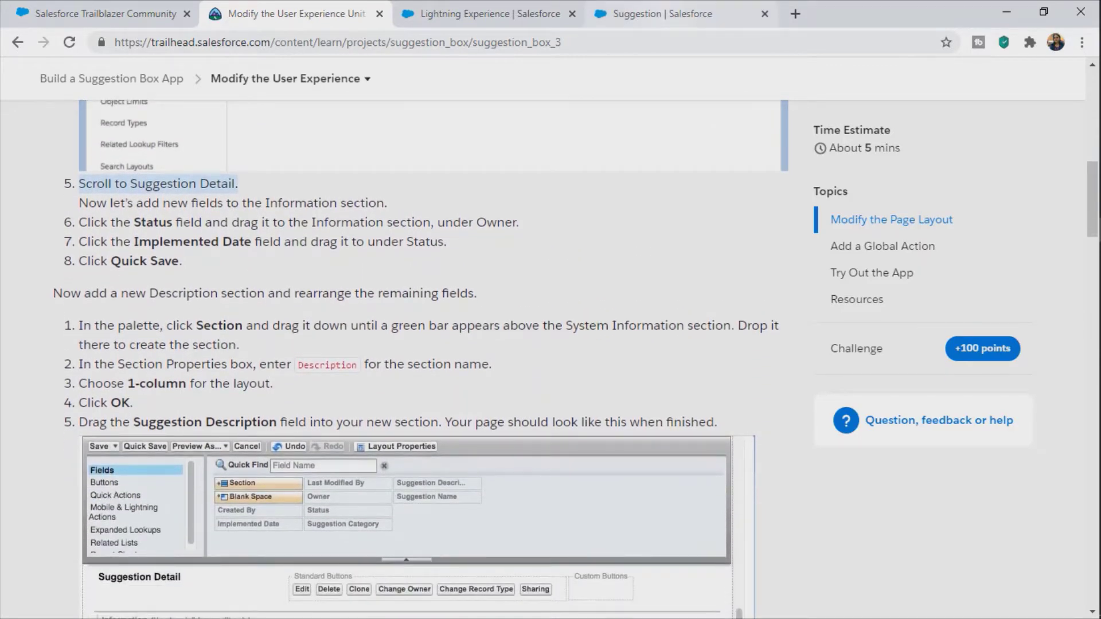
{"action": "left_click", "coordinate": [665, 13]}
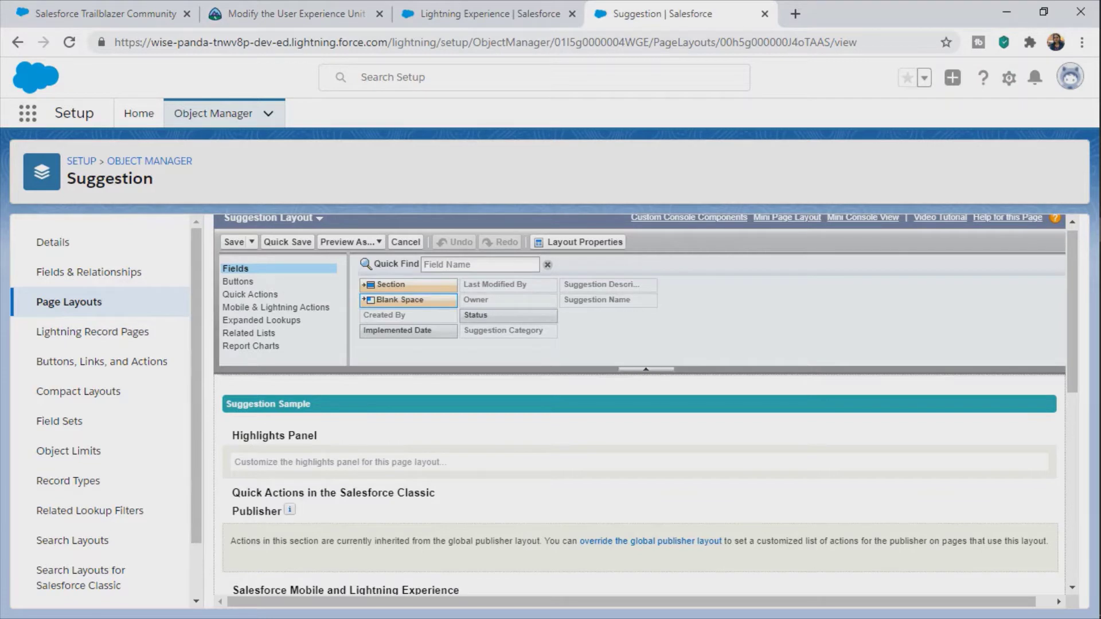
{"action": "left_click_drag", "start_coordinate": [239, 405], "coordinate": [311, 404]}
{"action": "scroll", "coordinate": [640, 487], "scroll_direction": "down", "scroll_amount": 5}
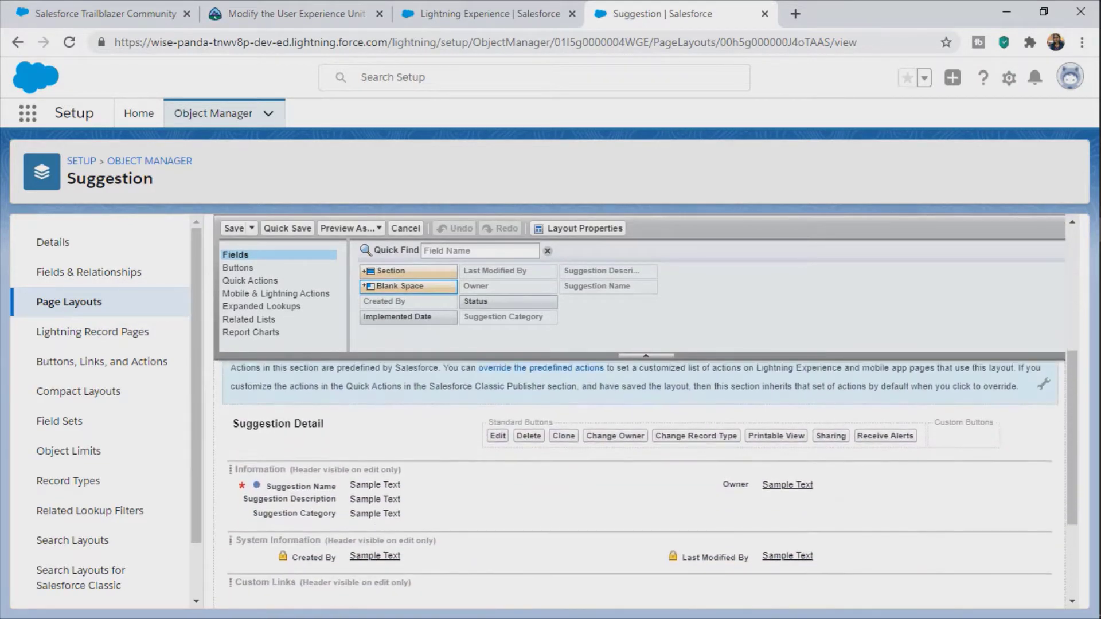
{"action": "left_click_drag", "start_coordinate": [233, 404], "coordinate": [324, 404]}
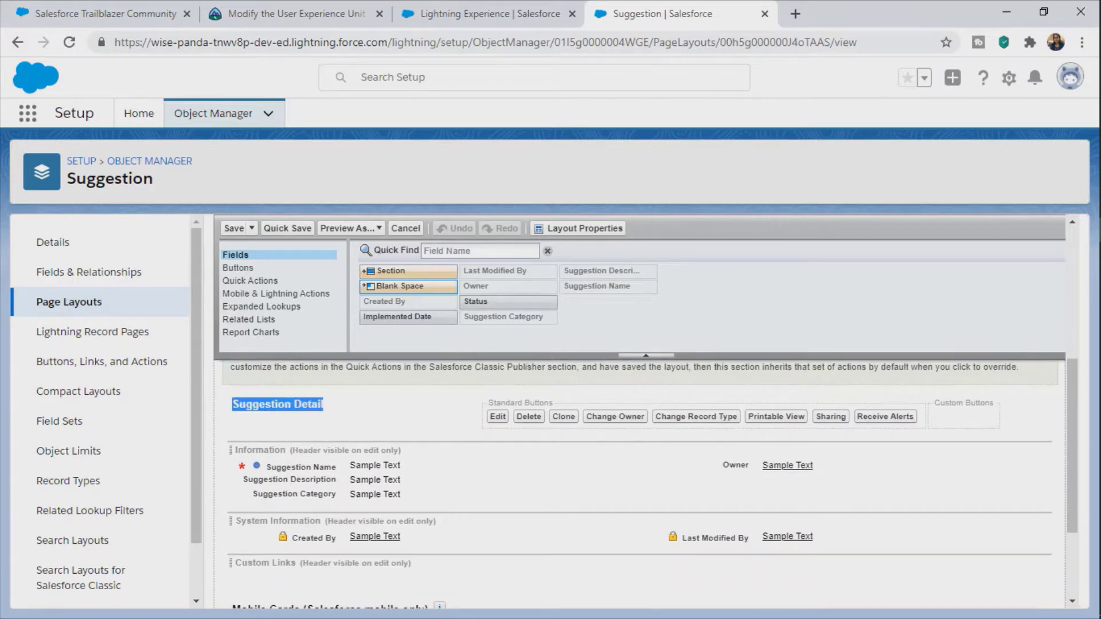
- Following the Trailhead instructions, add the Status field to the Information section of Suggestion Layout, directly under Owner
{"action": "left_click", "coordinate": [344, 14]}
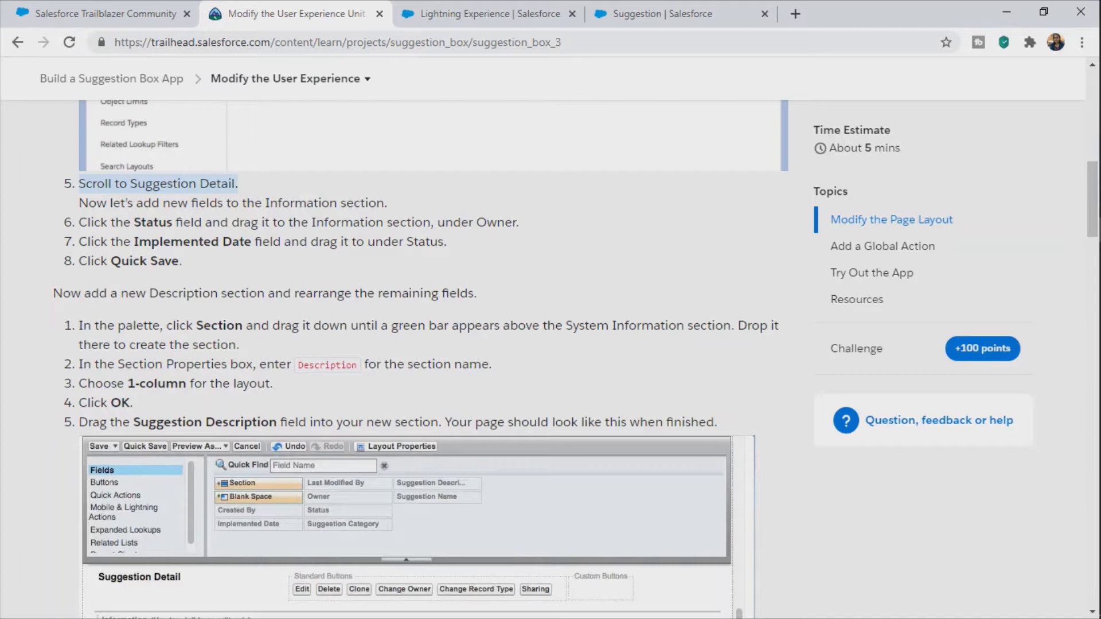
{"action": "left_click_drag", "start_coordinate": [89, 202], "coordinate": [387, 203]}
{"action": "left_click", "coordinate": [662, 14]}
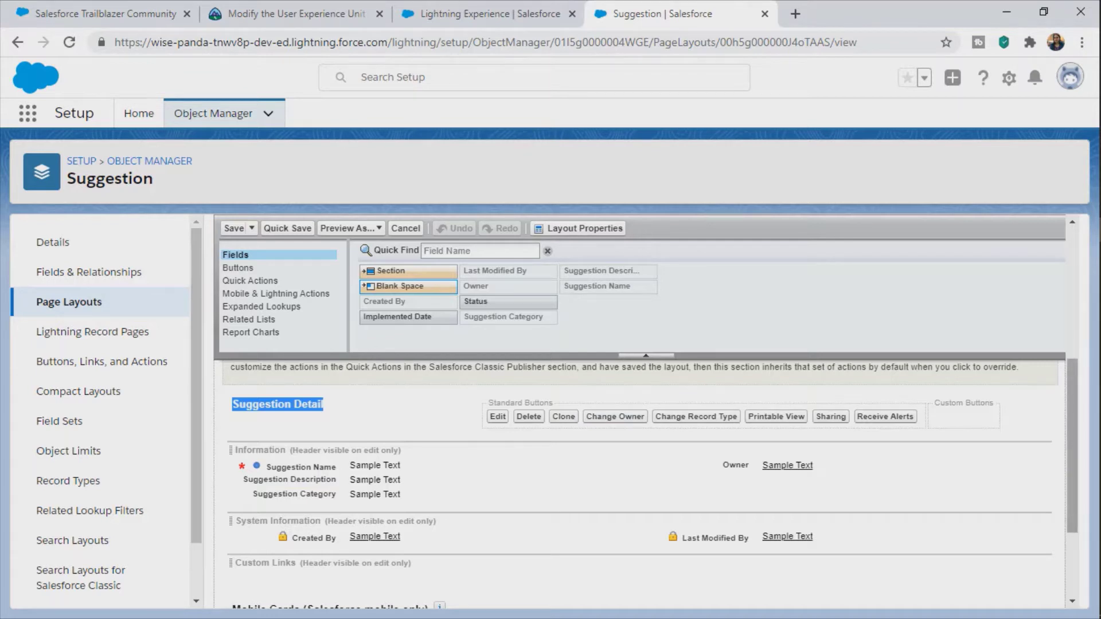
{"action": "scroll", "coordinate": [650, 484], "scroll_direction": "down", "scroll_amount": 1}
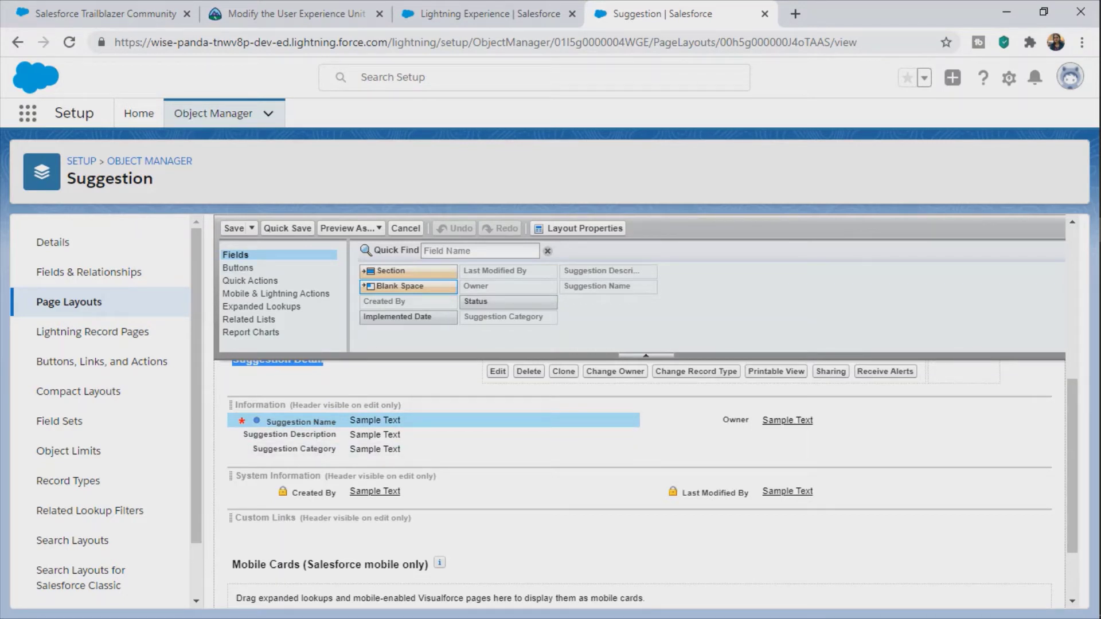
{"action": "left_click", "coordinate": [297, 13]}
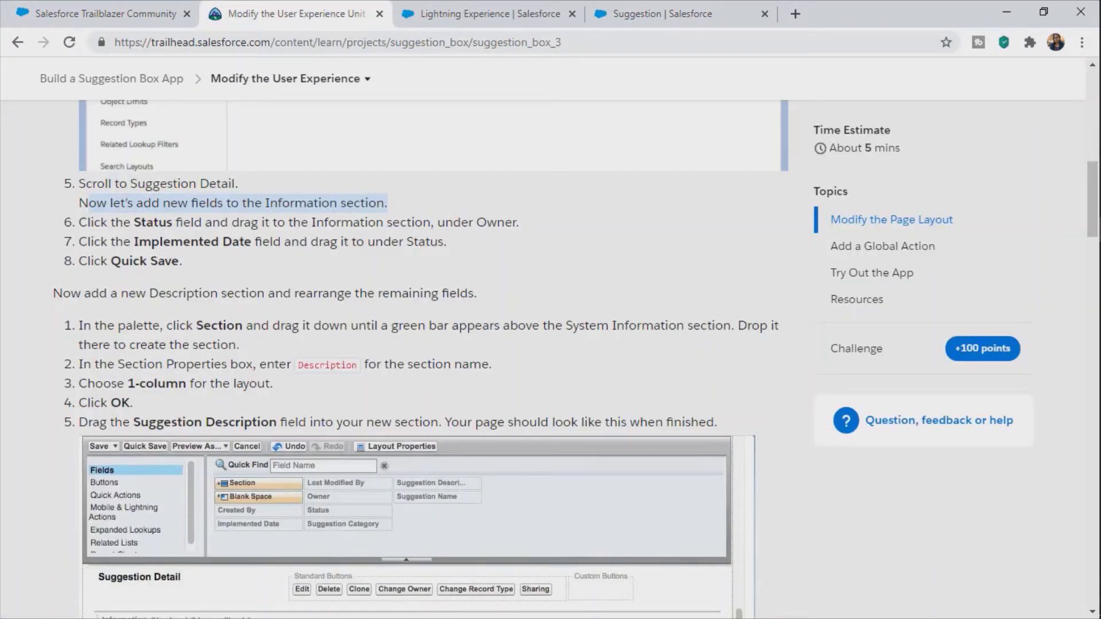
{"action": "left_click_drag", "start_coordinate": [79, 222], "coordinate": [519, 223]}
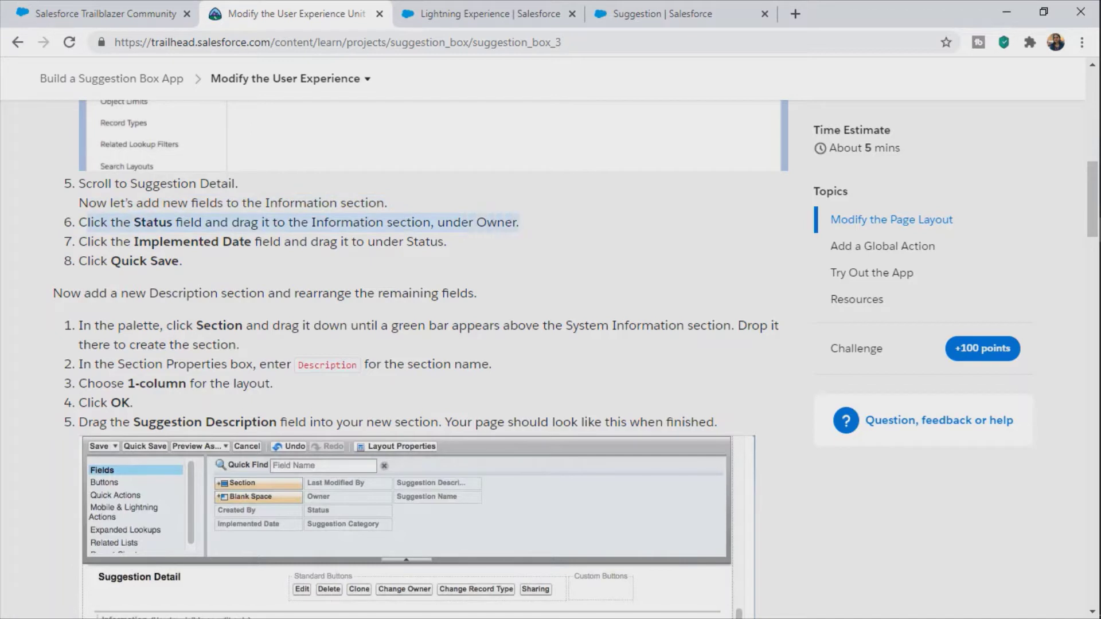
{"action": "left_click", "coordinate": [662, 14]}
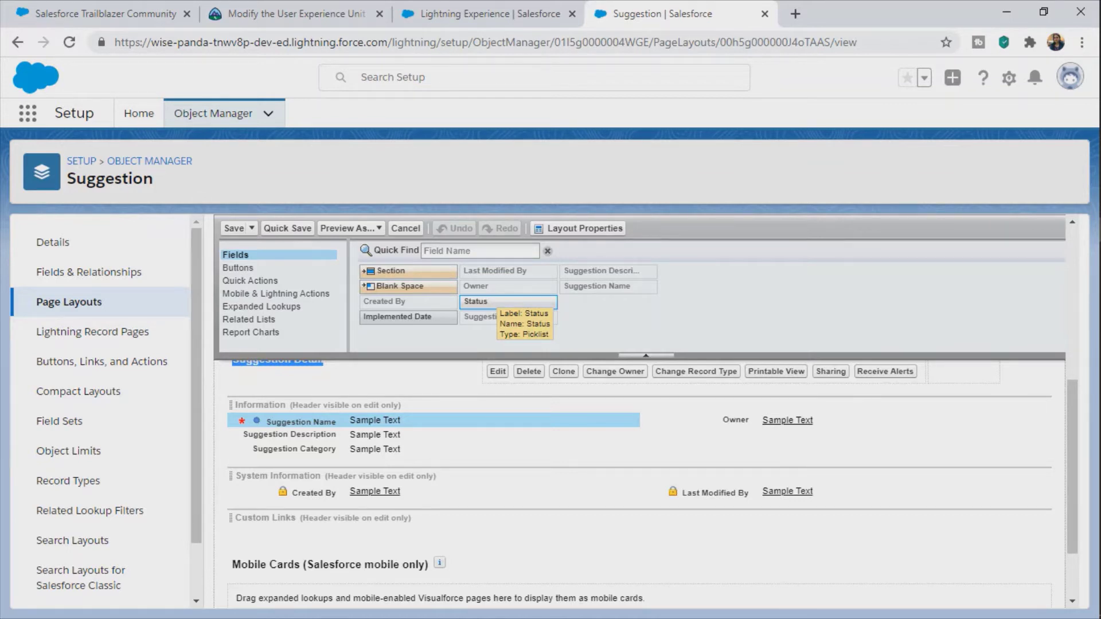
{"action": "left_click_drag", "start_coordinate": [479, 302], "coordinate": [740, 448]}
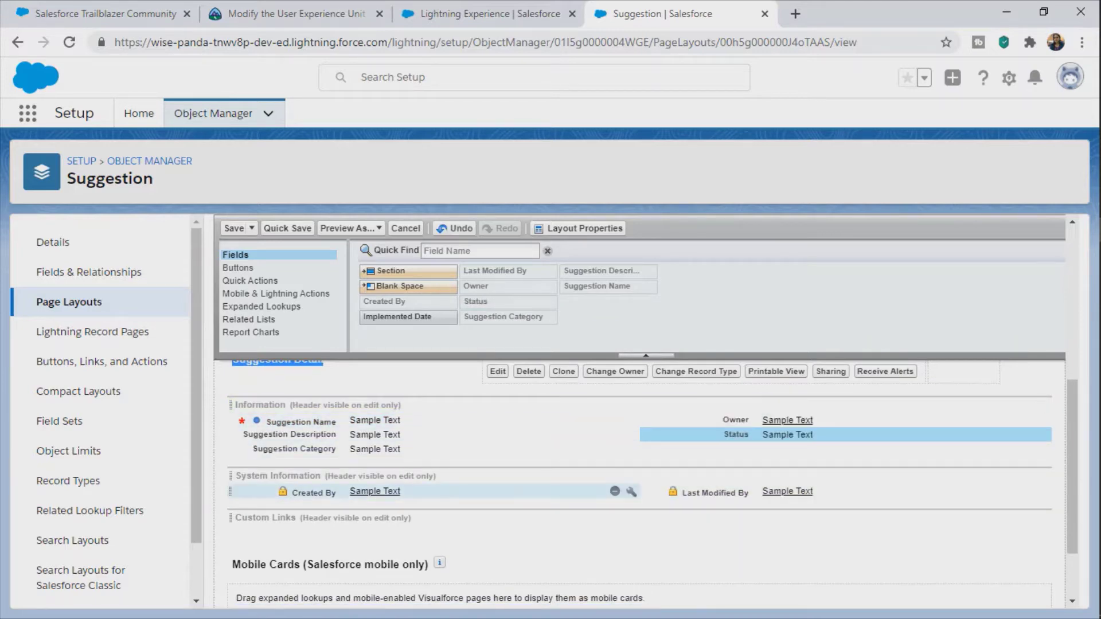
- Read the Trailhead instructions on placing the Implemented Date field and saving the layout
{"action": "left_click", "coordinate": [296, 13]}
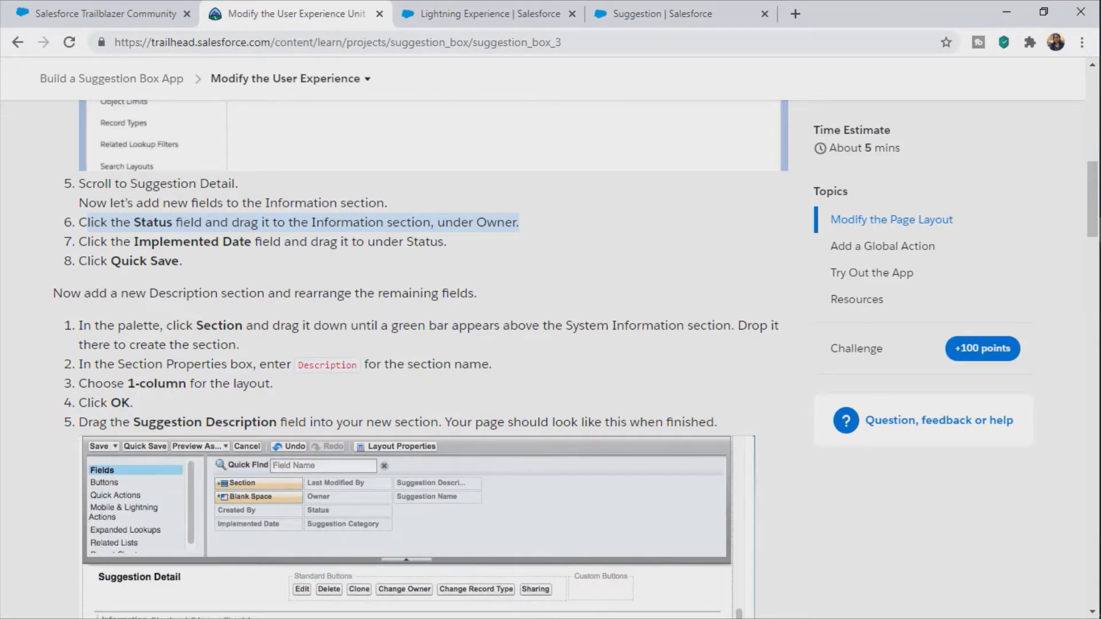
{"action": "key", "text": "Up"}
{"action": "key", "text": "Up"}
{"action": "key", "text": "Up"}
{"action": "key", "text": "Up"}
{"action": "key", "text": "Down"}
{"action": "key", "text": "Down"}
{"action": "key", "text": "Down"}
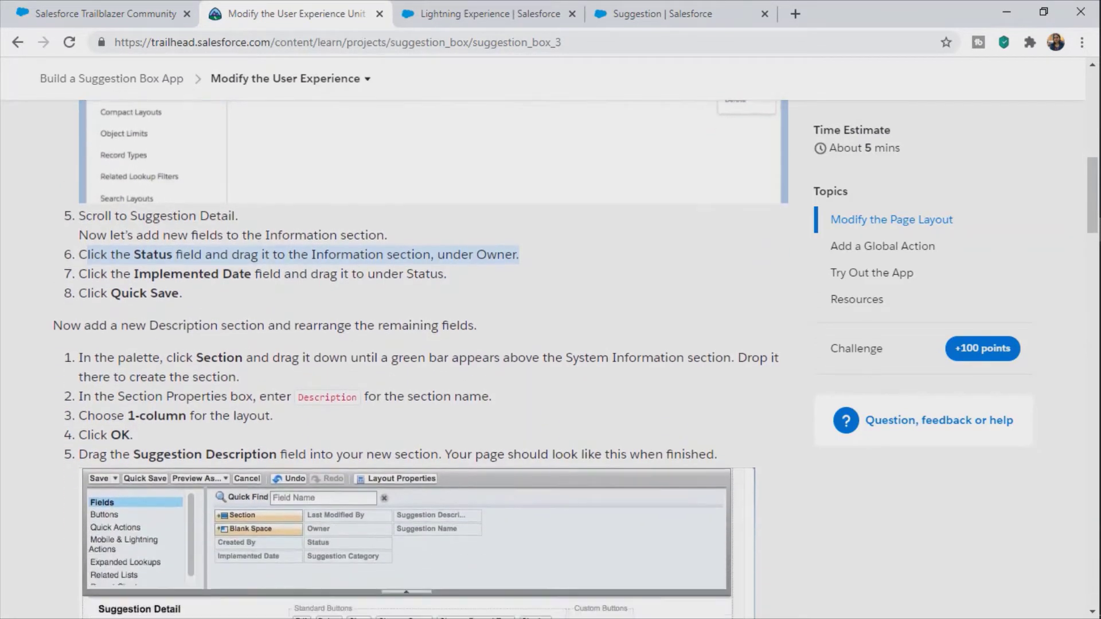
{"action": "key", "text": "Down"}
{"action": "key", "text": "Down"}
{"action": "key", "text": "Down"}
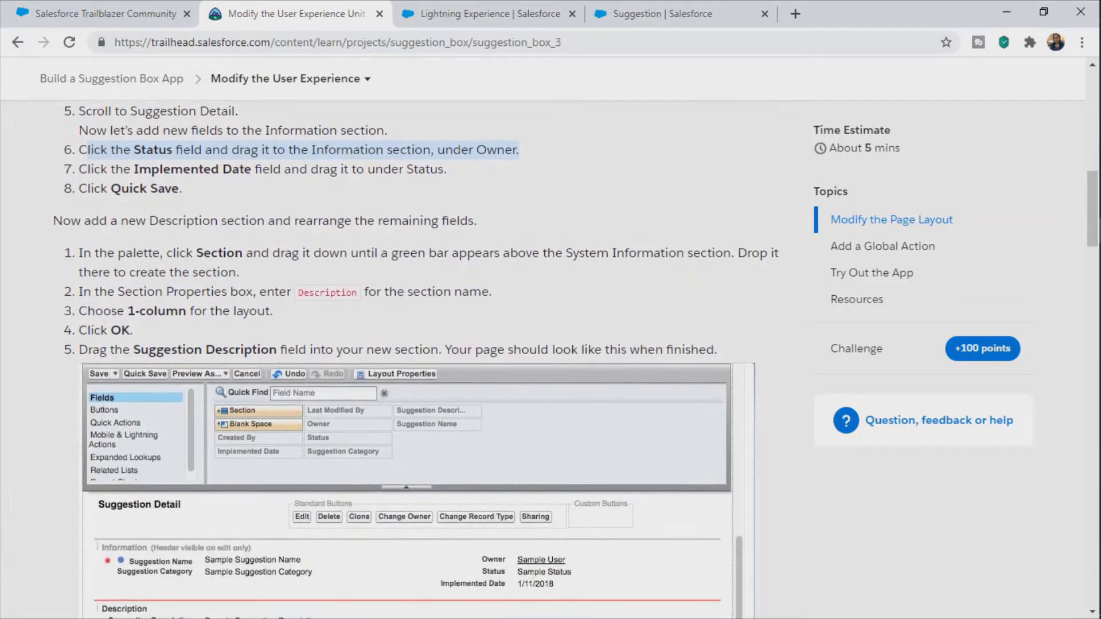
{"action": "key", "text": "Down"}
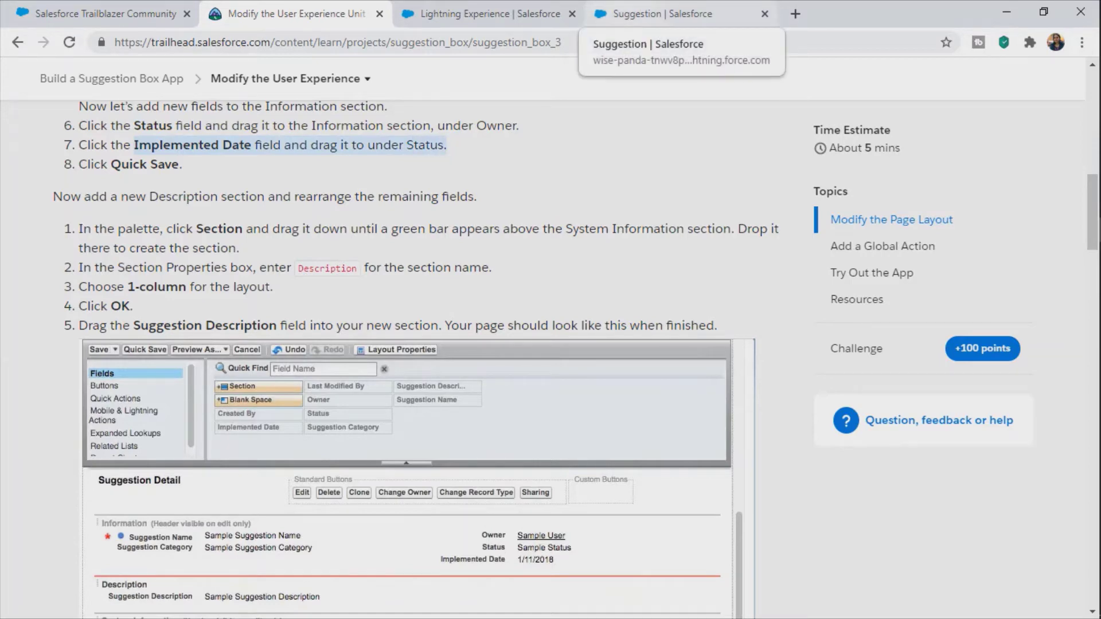
- Following the Trailhead instructions, add the Implemented Date field to the Information section of Suggestion Layout, directly under Status
{"action": "left_click", "coordinate": [662, 13]}
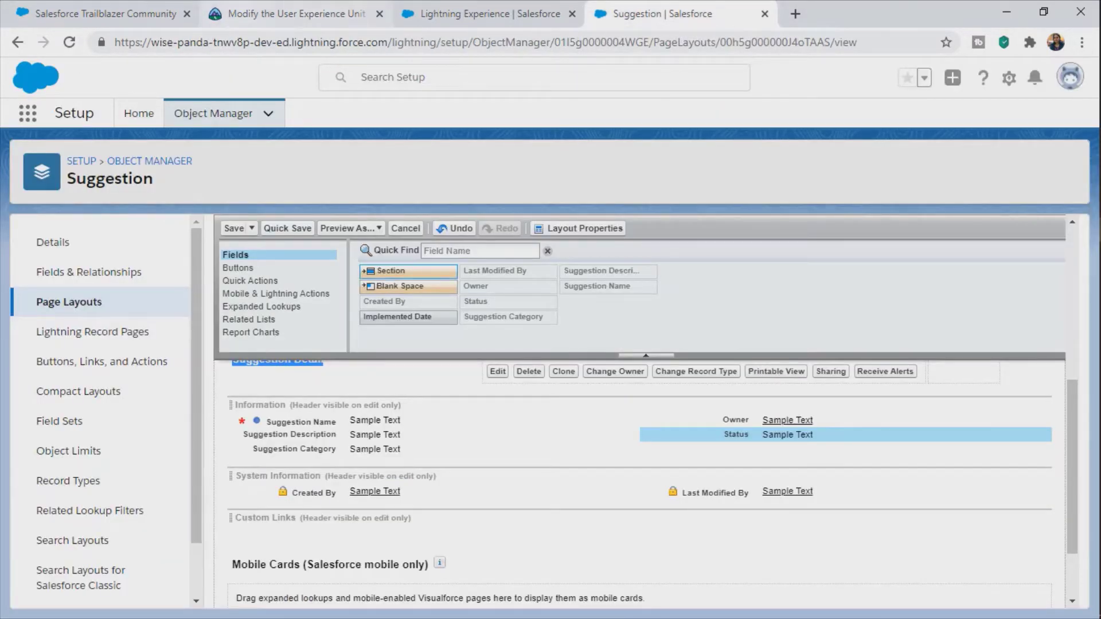
{"action": "left_click", "coordinate": [289, 13]}
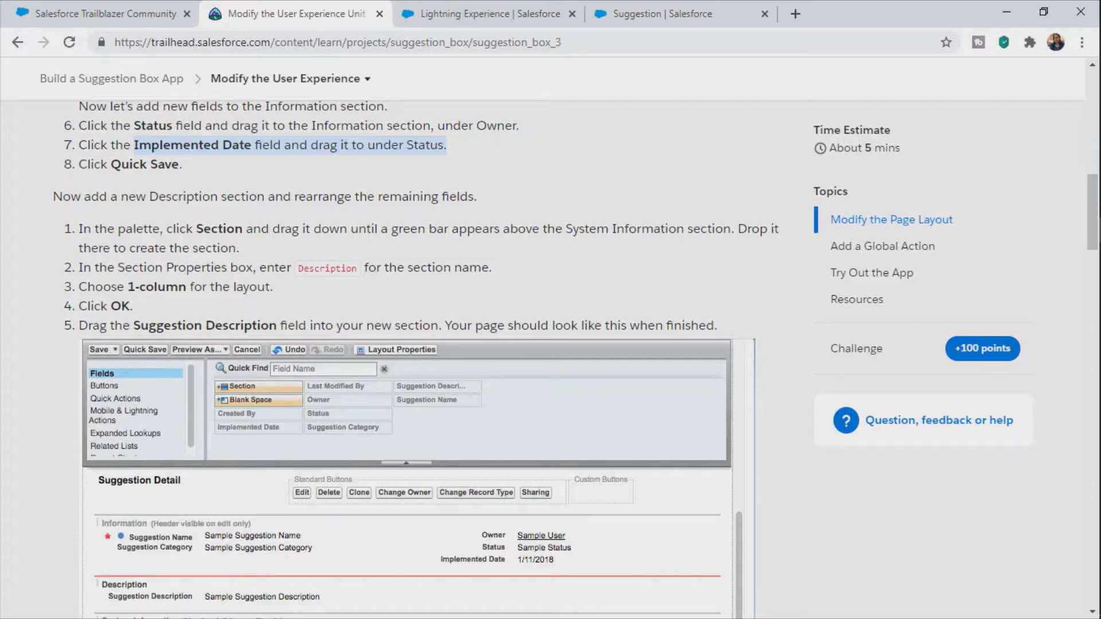
{"action": "left_click", "coordinate": [663, 13]}
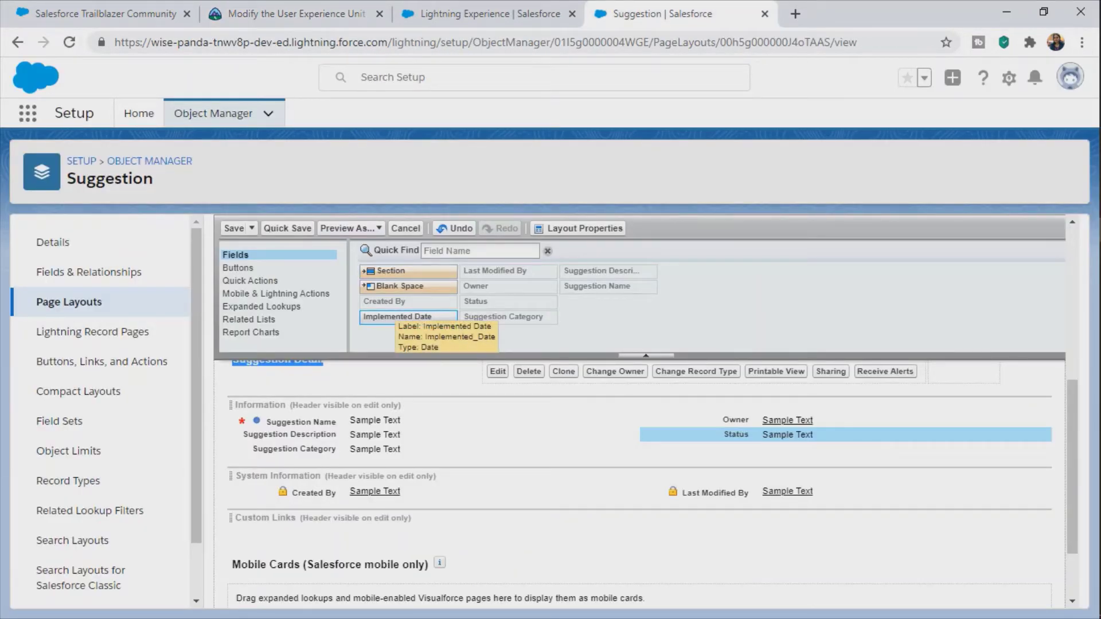
{"action": "left_click_drag", "start_coordinate": [395, 317], "coordinate": [737, 462]}
{"action": "left_click_drag", "start_coordinate": [742, 466], "coordinate": [725, 450]}
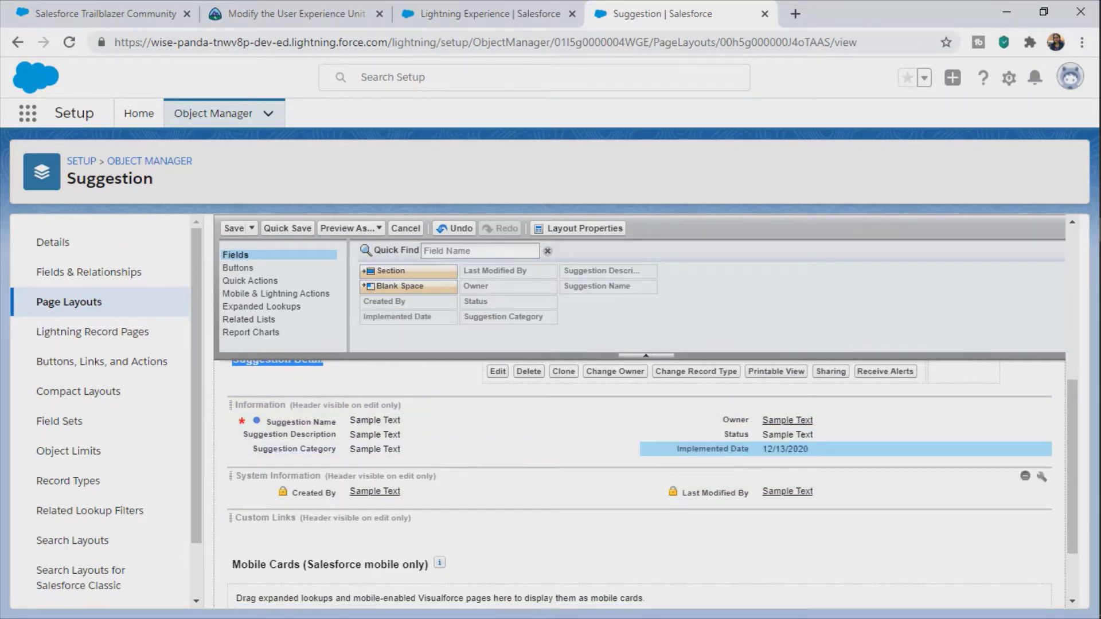
- Check the Trailhead instructions against the Information section's fields and save Suggestion Layout
{"action": "left_click", "coordinate": [295, 13]}
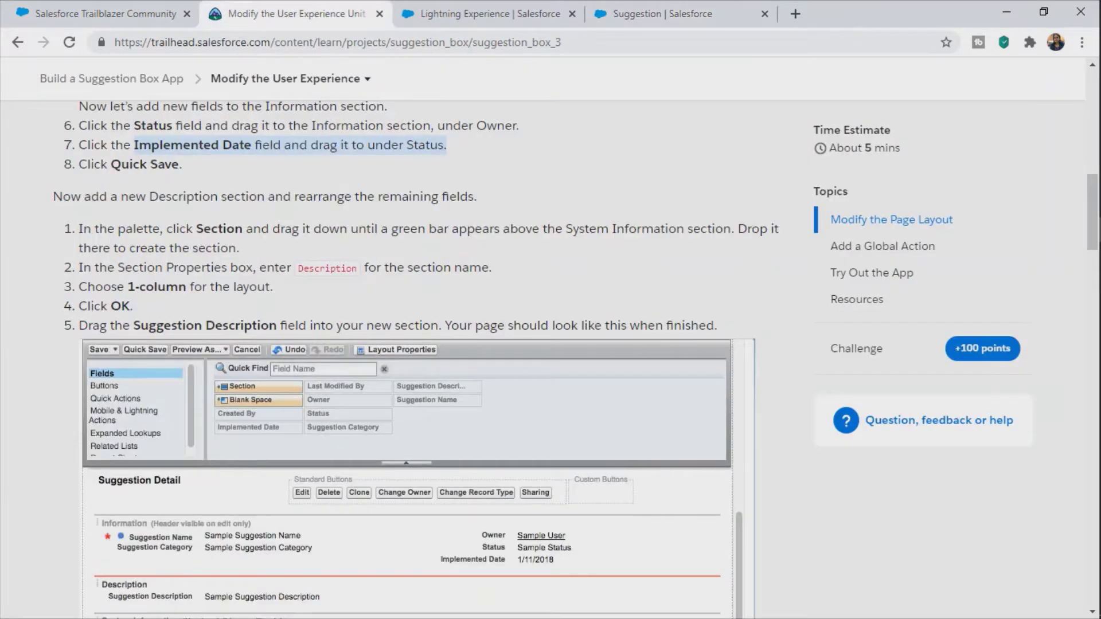
{"action": "left_click", "coordinate": [662, 13]}
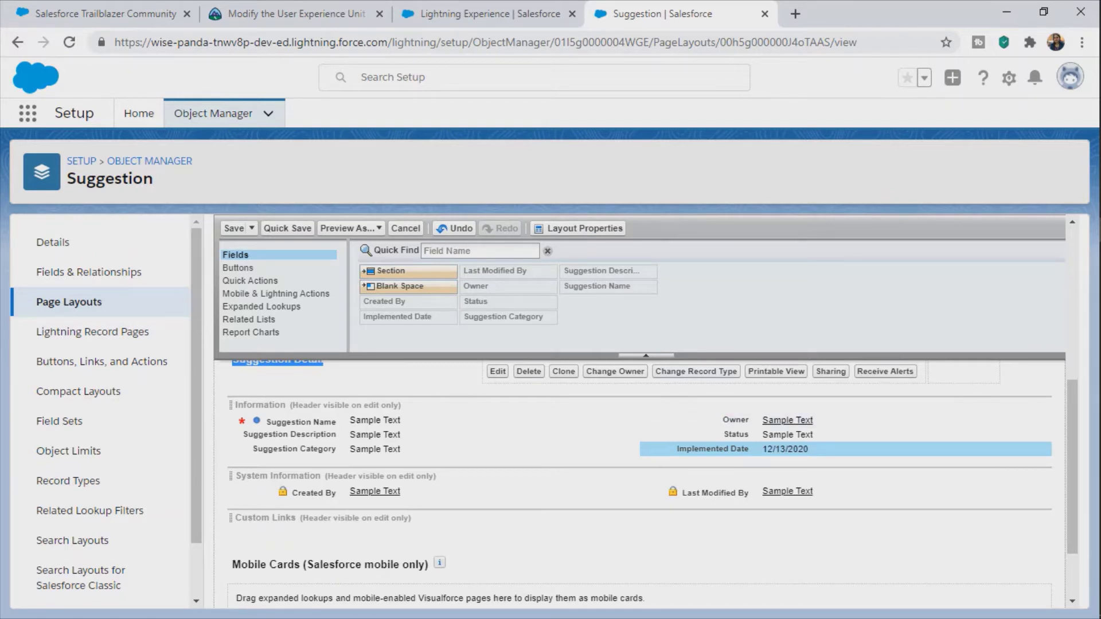
{"action": "scroll", "coordinate": [642, 485], "scroll_direction": "up", "scroll_amount": 2}
{"action": "mouse_move", "coordinate": [1072, 449]}
{"action": "left_mouse_down"}
{"action": "mouse_move", "coordinate": [1072, 399]}
{"action": "mouse_move", "coordinate": [1072, 451]}
{"action": "left_mouse_up"}
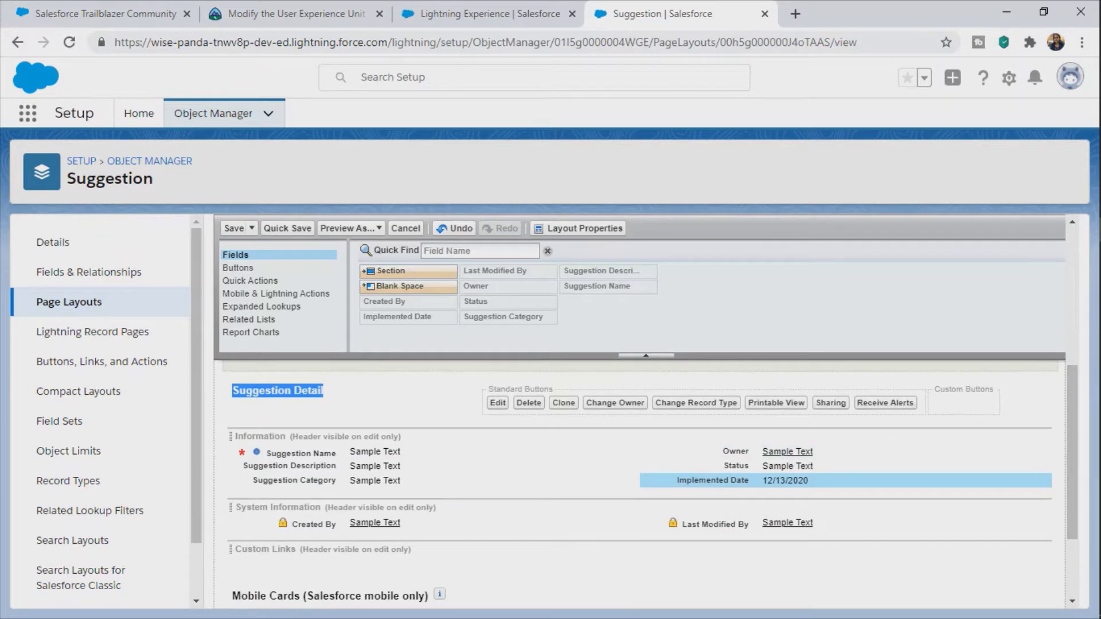
{"action": "left_click", "coordinate": [234, 228]}
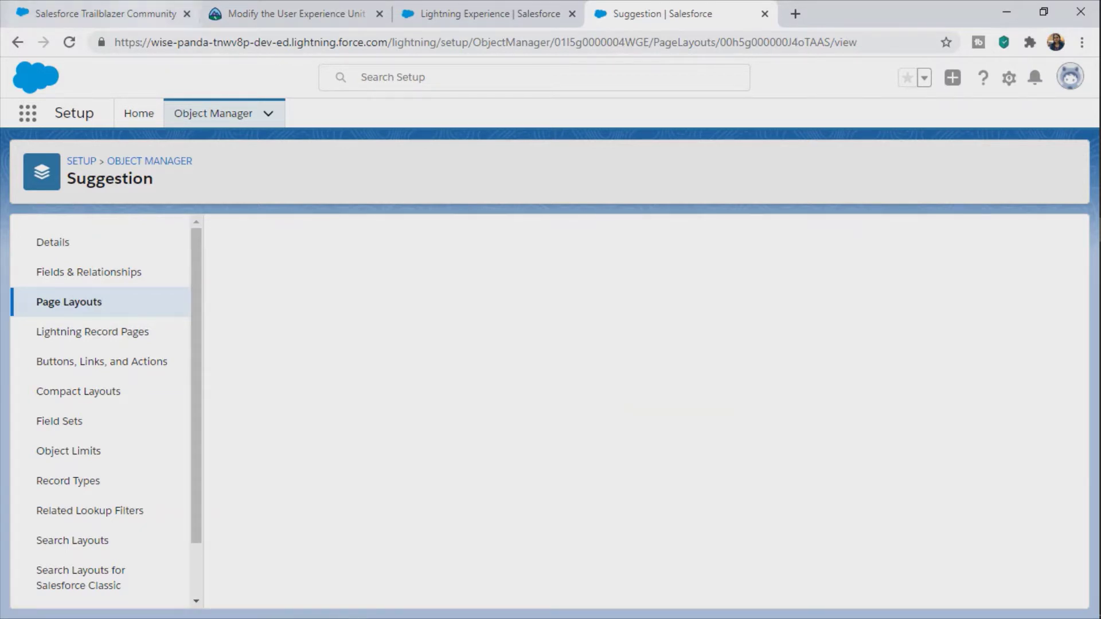
- Read Trailhead's introduction to the new Description section, and reopen Suggestion Layout for editing at its Suggestion Detail area
{"action": "left_click", "coordinate": [295, 13]}
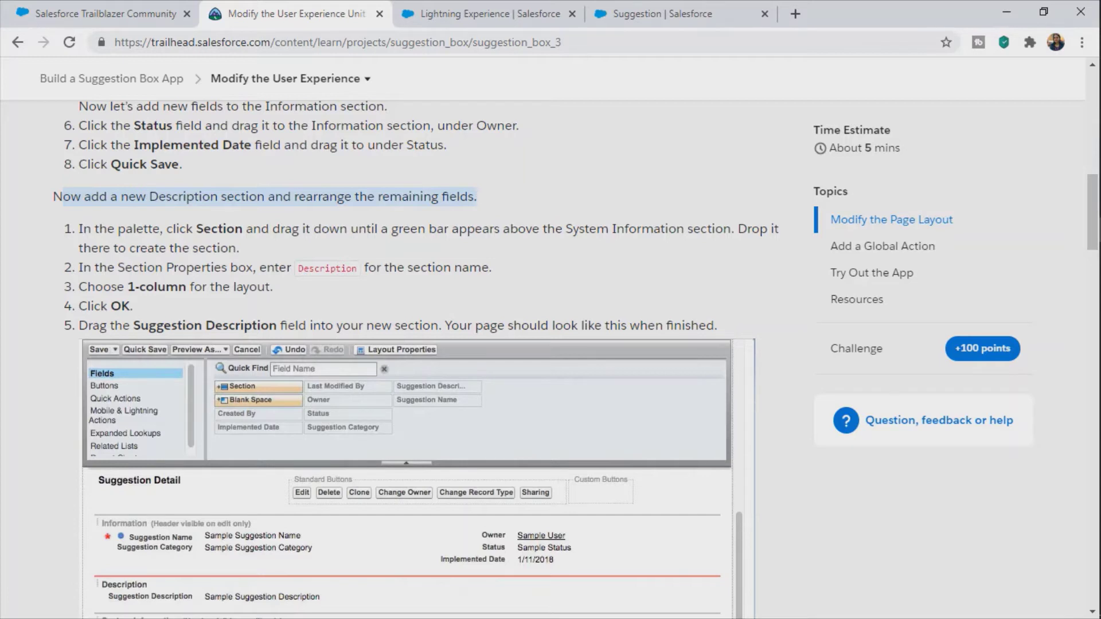
{"action": "left_click", "coordinate": [671, 14]}
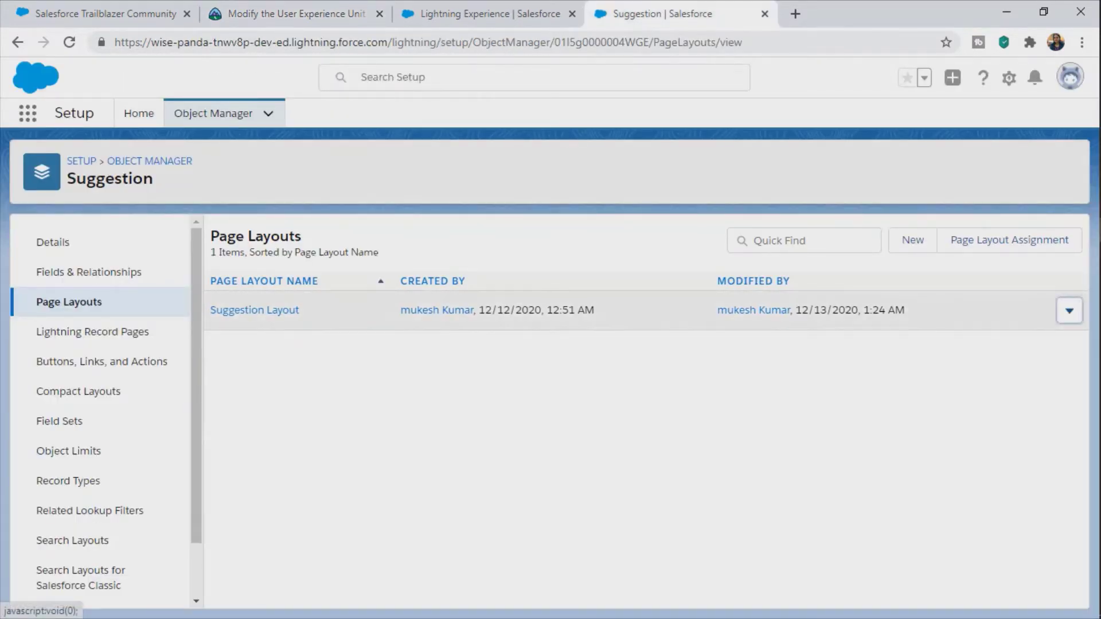
{"action": "left_click", "coordinate": [1069, 310]}
{"action": "left_click", "coordinate": [1020, 346]}
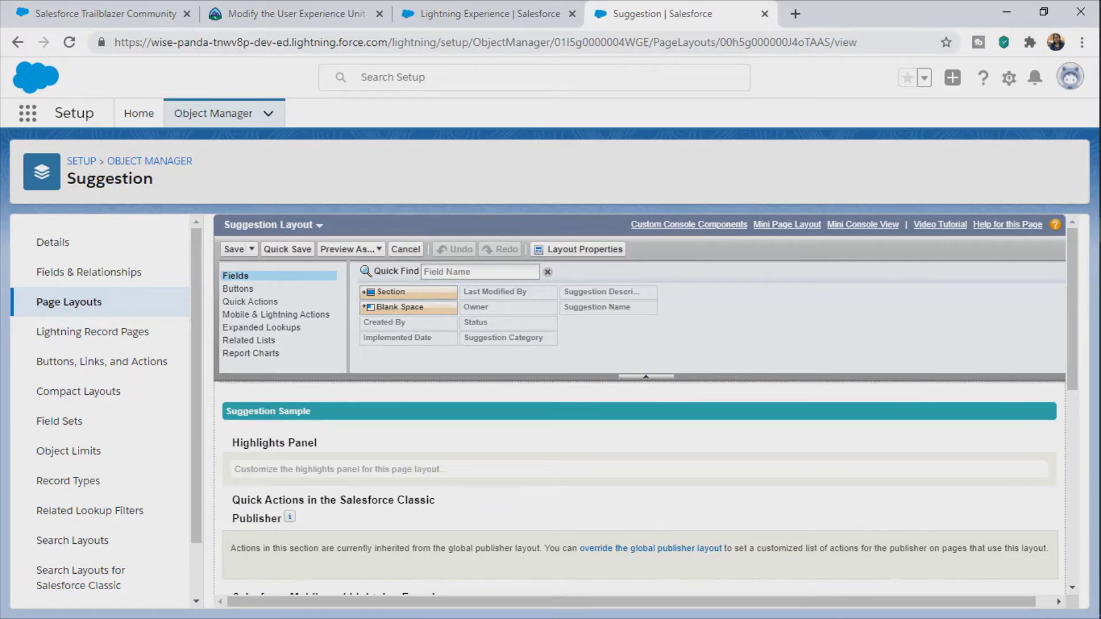
{"action": "scroll", "coordinate": [639, 458], "scroll_direction": "down", "scroll_amount": 5}
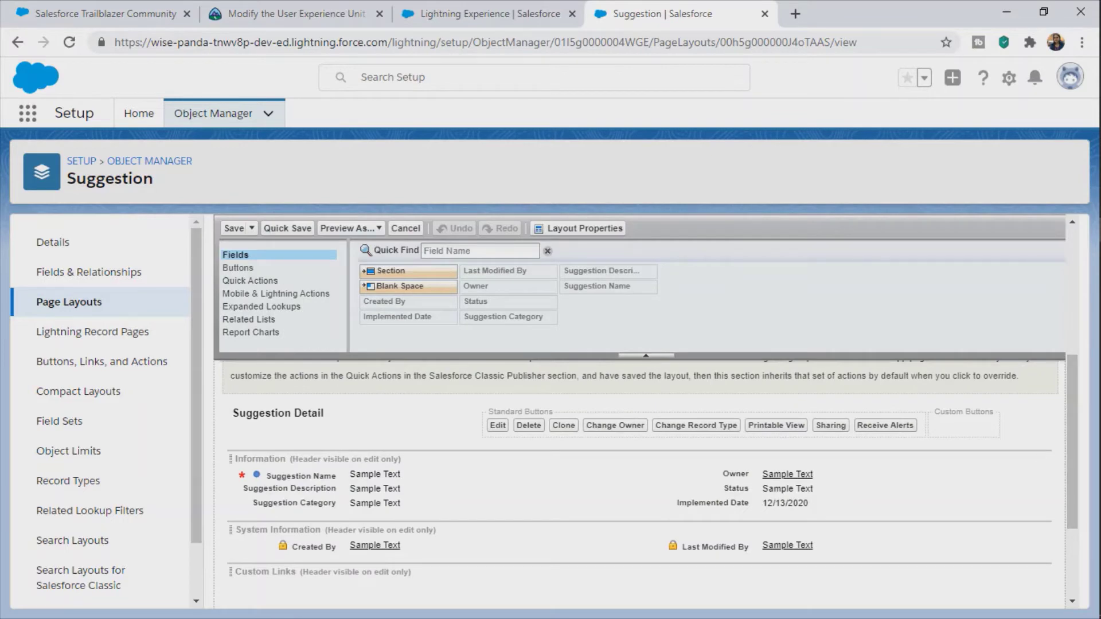
- Read the Trailhead instruction on where to drop the new section, and locate the System Information section in the layout editor
{"action": "left_click", "coordinate": [287, 13]}
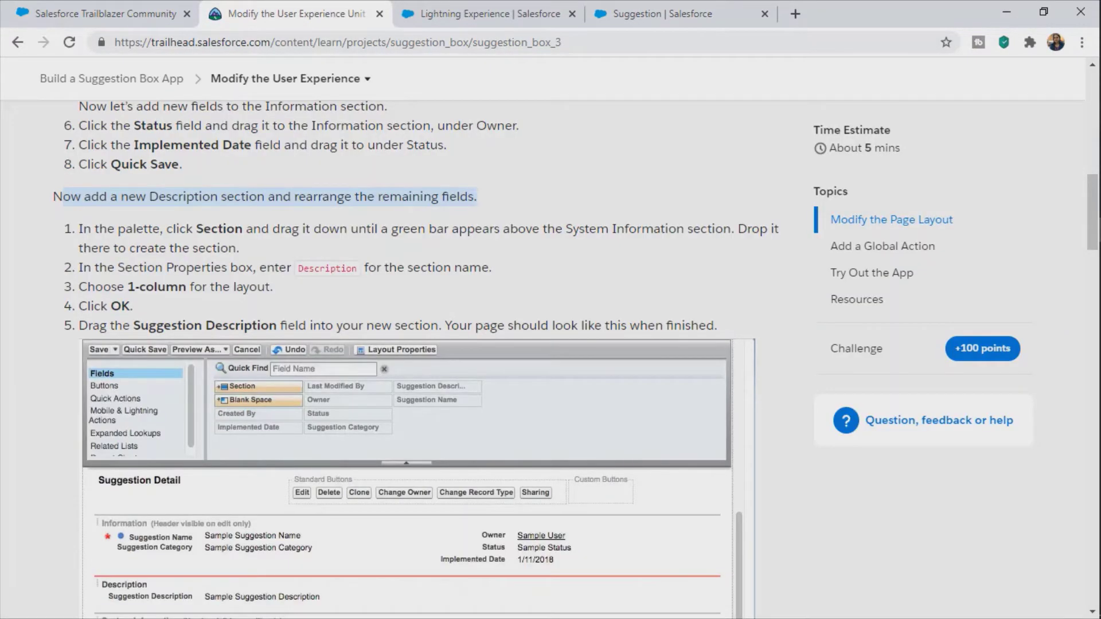
{"action": "left_click_drag", "start_coordinate": [79, 229], "coordinate": [242, 229]}
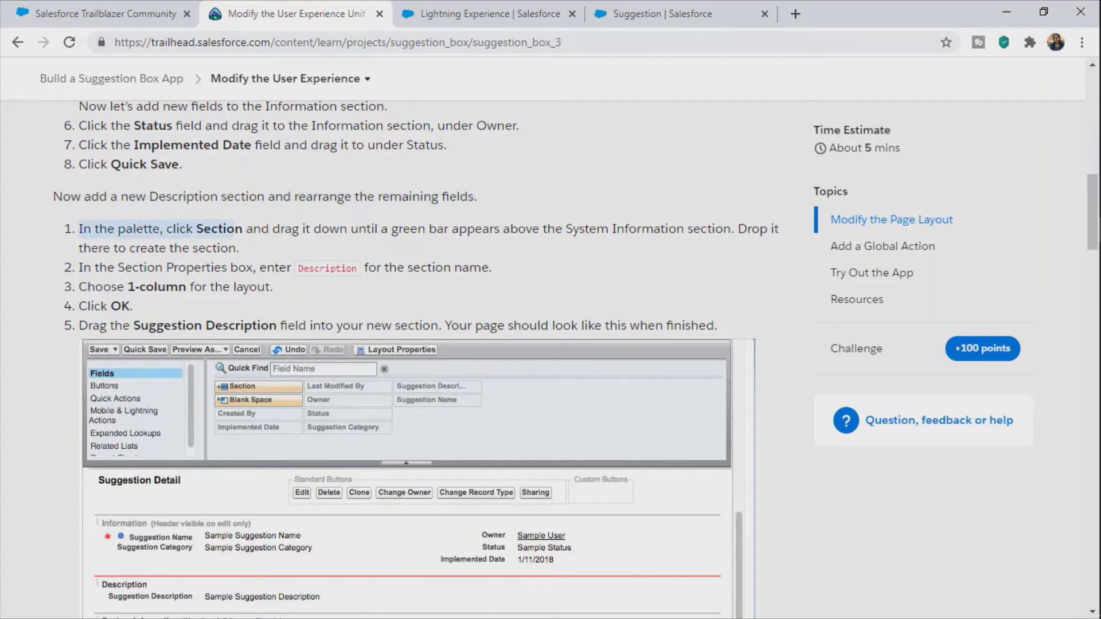
{"action": "double_click", "coordinate": [233, 229]}
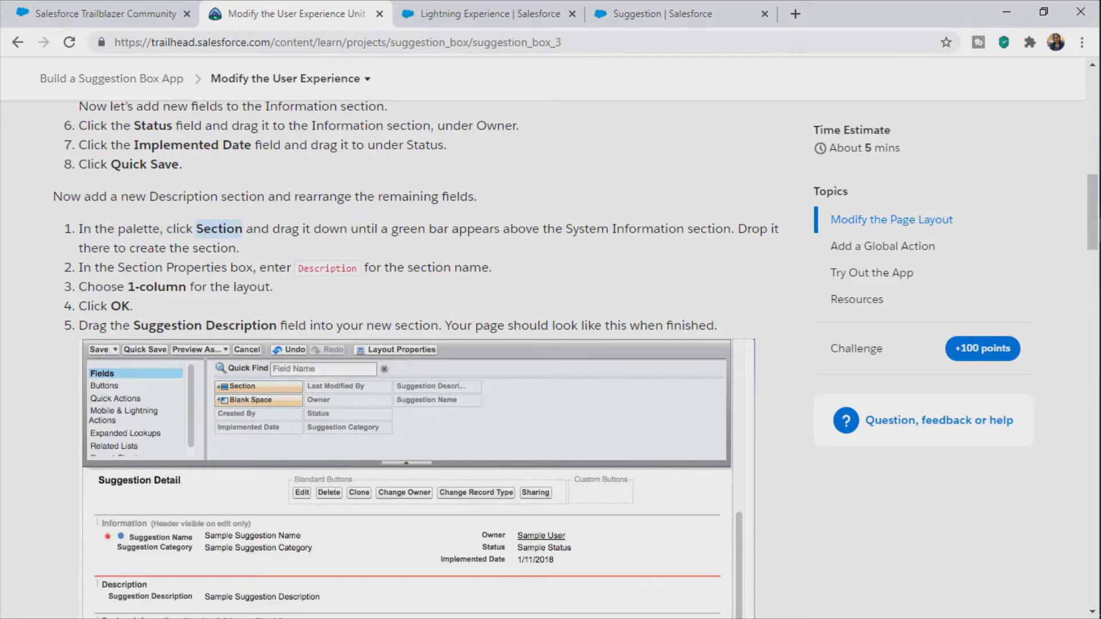
{"action": "left_click_drag", "start_coordinate": [566, 229], "coordinate": [751, 229]}
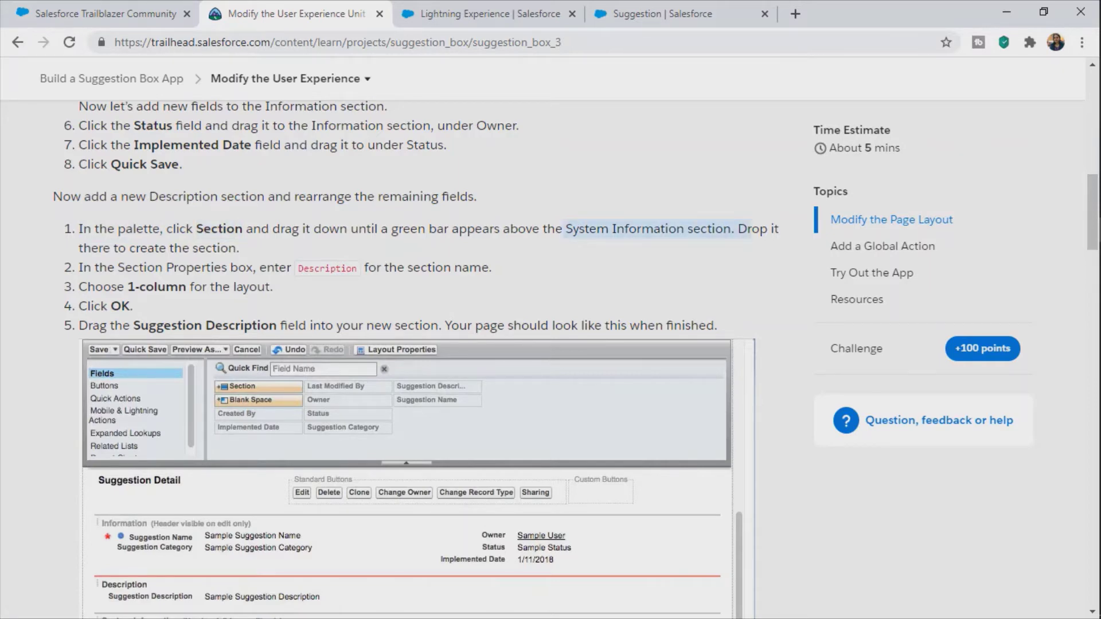
{"action": "left_click", "coordinate": [662, 13]}
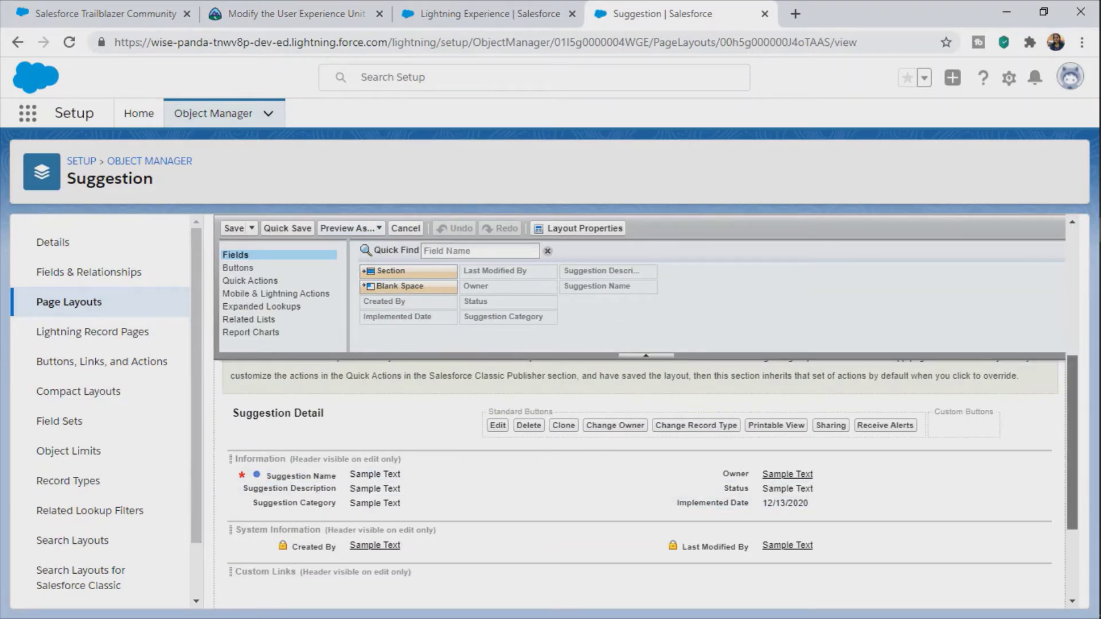
{"action": "scroll", "coordinate": [642, 482], "scroll_direction": "down", "scroll_amount": 2}
{"action": "scroll", "coordinate": [642, 481], "scroll_direction": "up", "scroll_amount": 2}
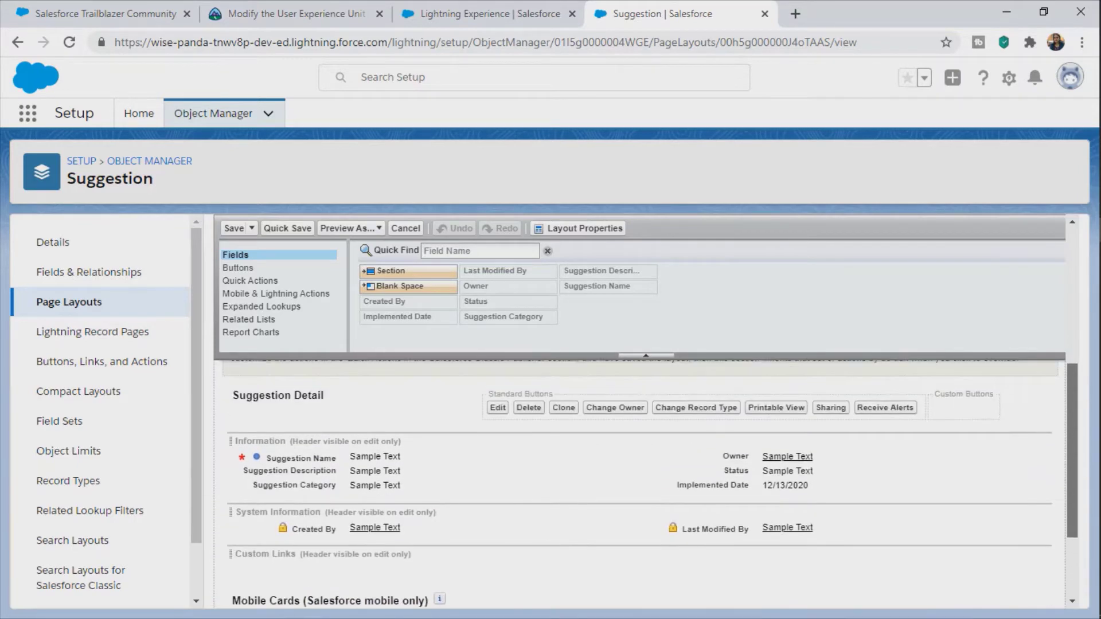
{"action": "scroll", "coordinate": [642, 482], "scroll_direction": "down", "scroll_amount": 2}
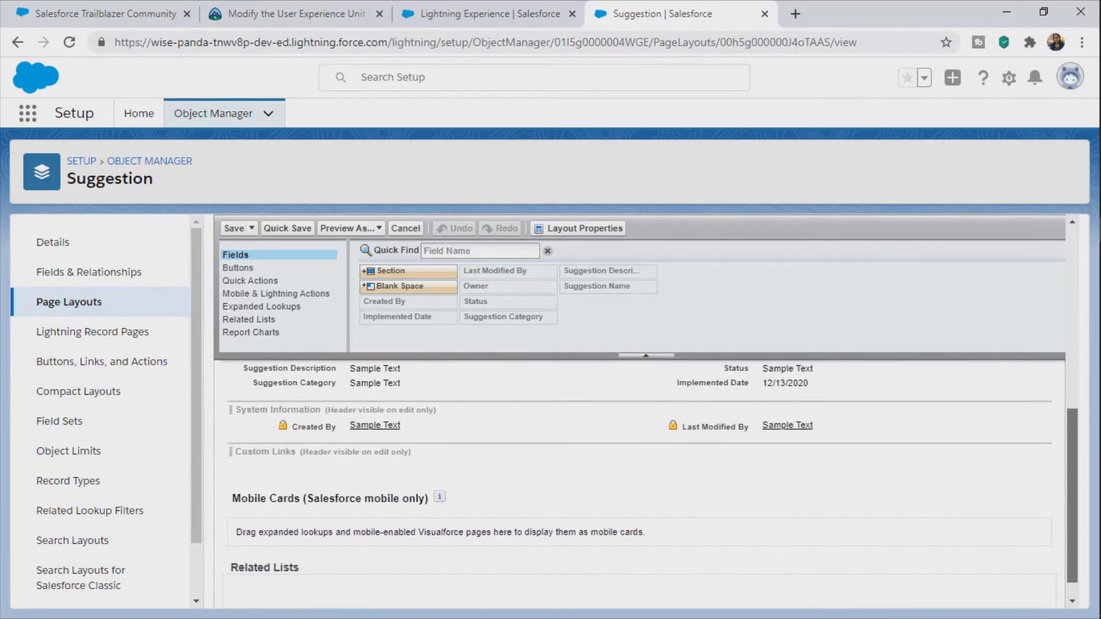
{"action": "left_click", "coordinate": [295, 13]}
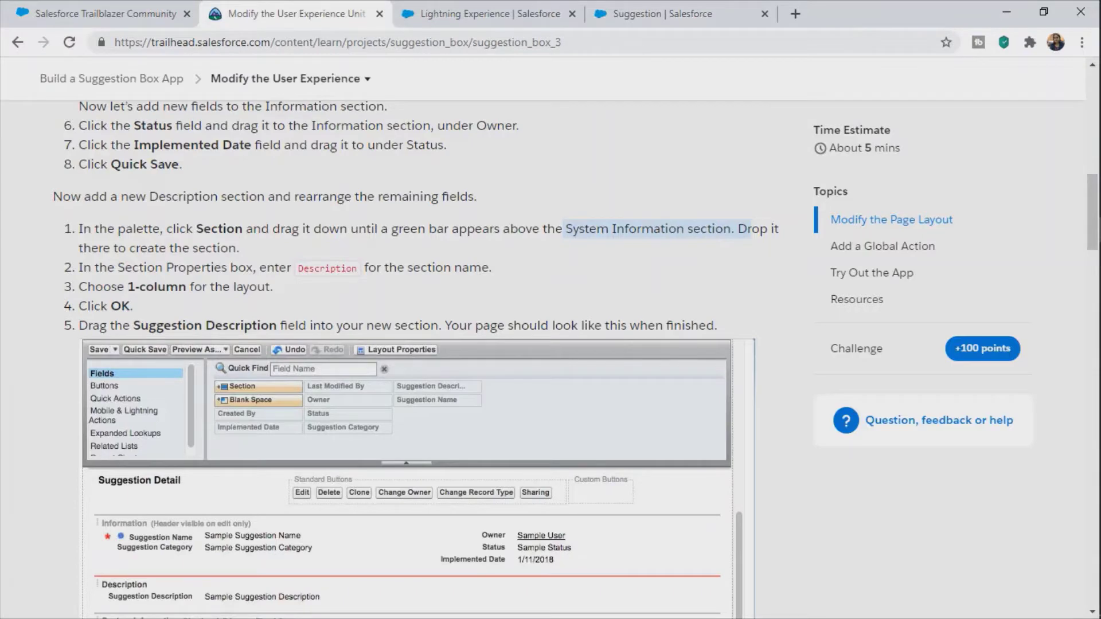
{"action": "left_click", "coordinate": [662, 13]}
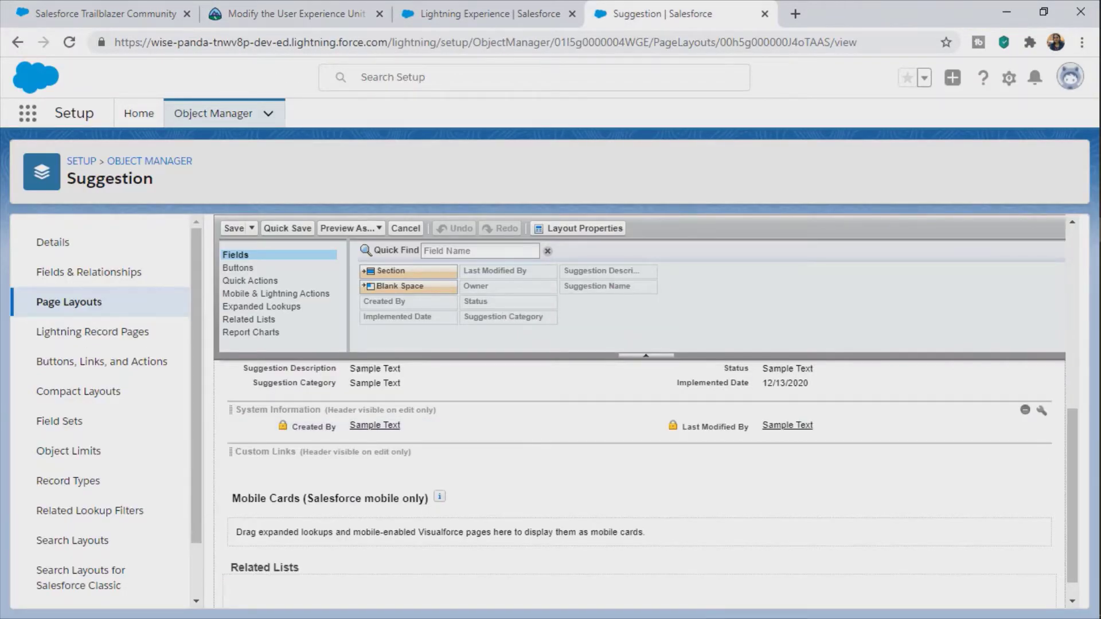
{"action": "mouse_move", "coordinate": [278, 409]}
{"action": "left_mouse_down"}
{"action": "mouse_move", "coordinate": [321, 427]}
{"action": "mouse_move", "coordinate": [270, 429]}
{"action": "mouse_move", "coordinate": [258, 411]}
{"action": "left_mouse_up"}
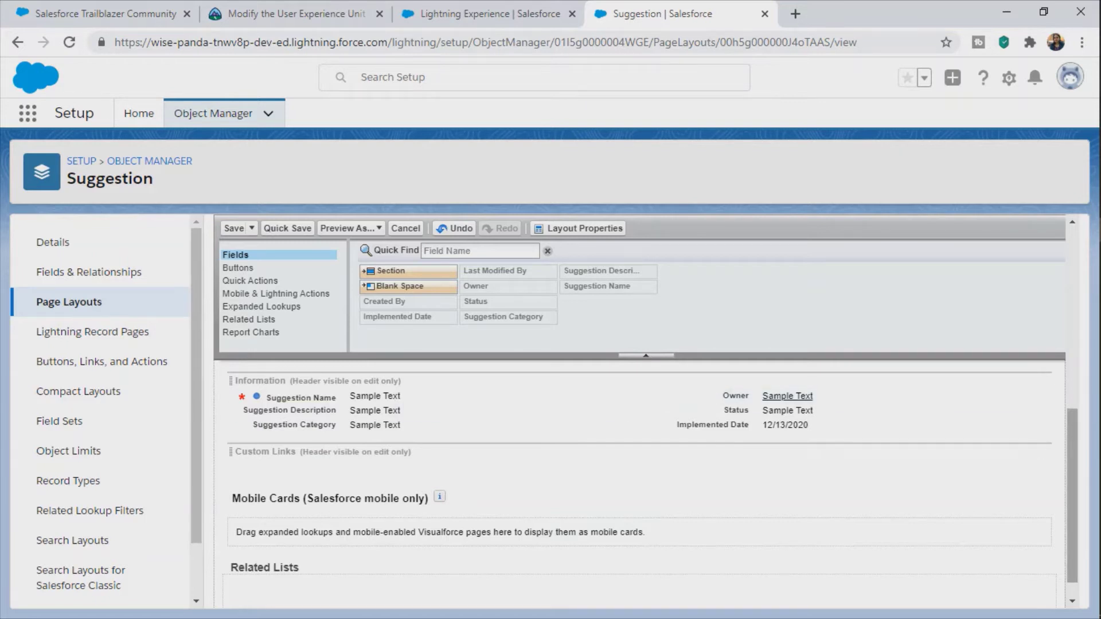
{"action": "scroll", "coordinate": [436, 434], "scroll_direction": "up", "scroll_amount": 2}
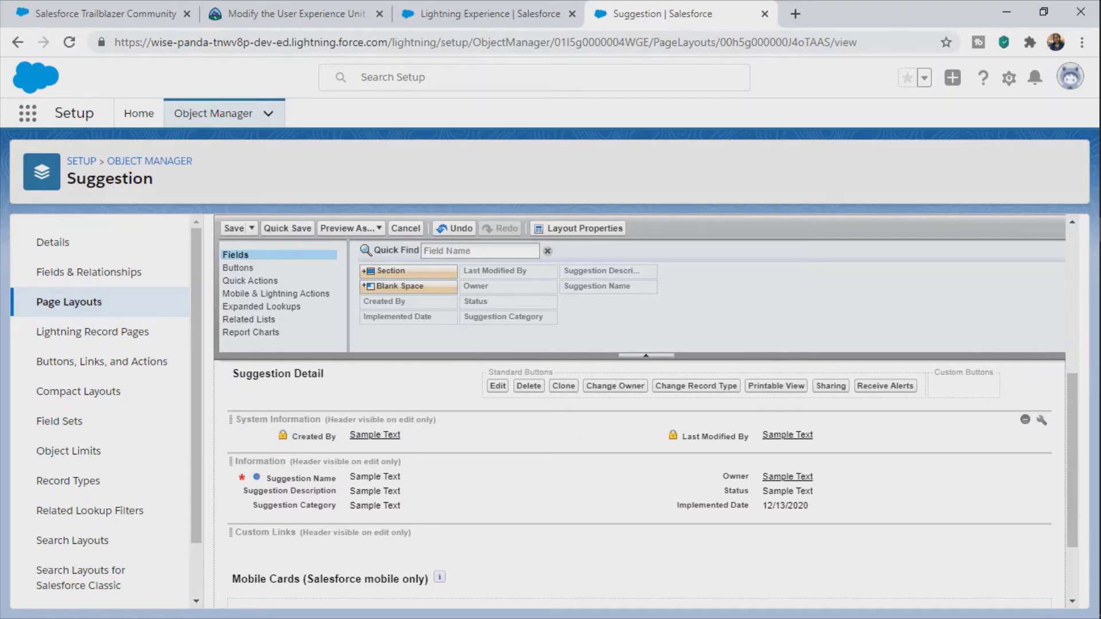
{"action": "left_click_drag", "start_coordinate": [278, 419], "coordinate": [316, 502]}
{"action": "left_click_drag", "start_coordinate": [247, 427], "coordinate": [313, 544]}
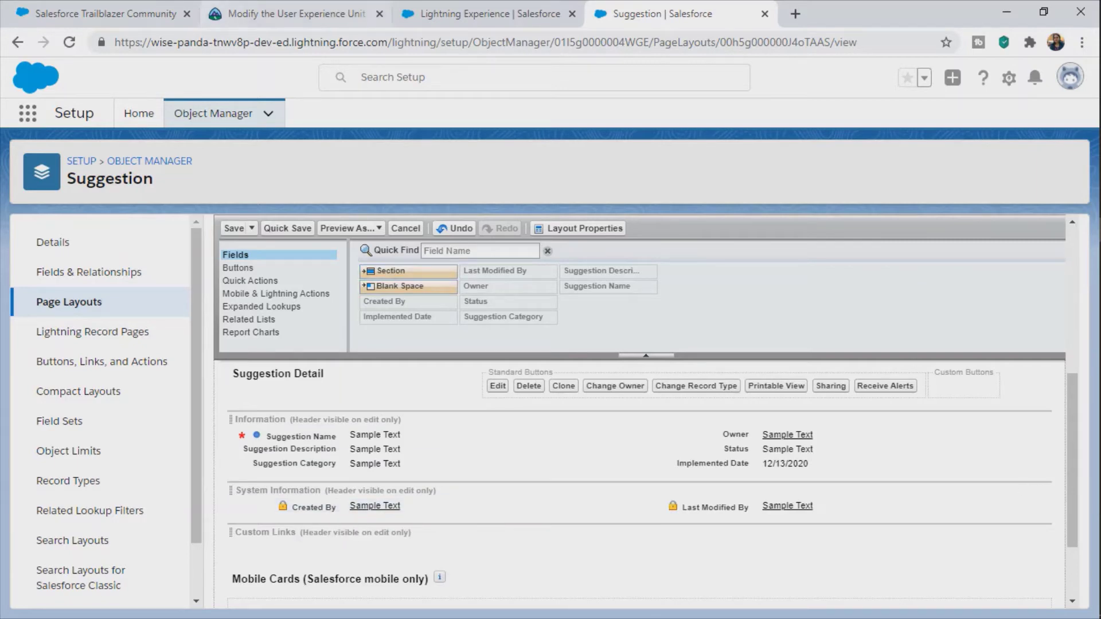
- Reread the Trailhead instruction on creating the section, and add a new section to Suggestion Layout directly above System Information
{"action": "left_click", "coordinate": [238, 17]}
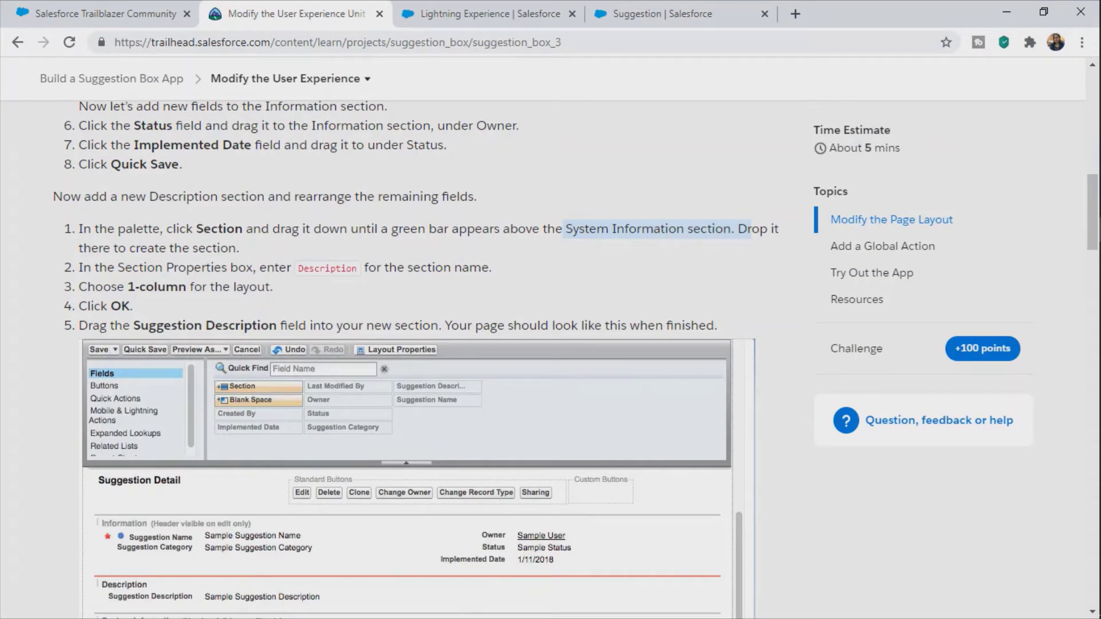
{"action": "left_click_drag", "start_coordinate": [79, 248], "coordinate": [239, 248]}
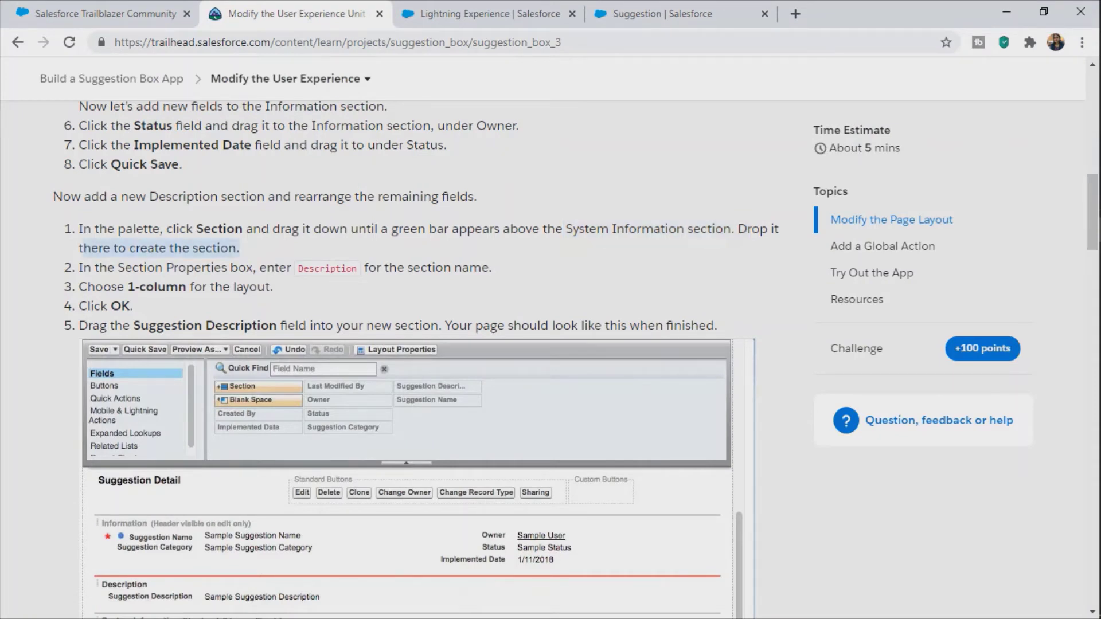
{"action": "left_click", "coordinate": [662, 13]}
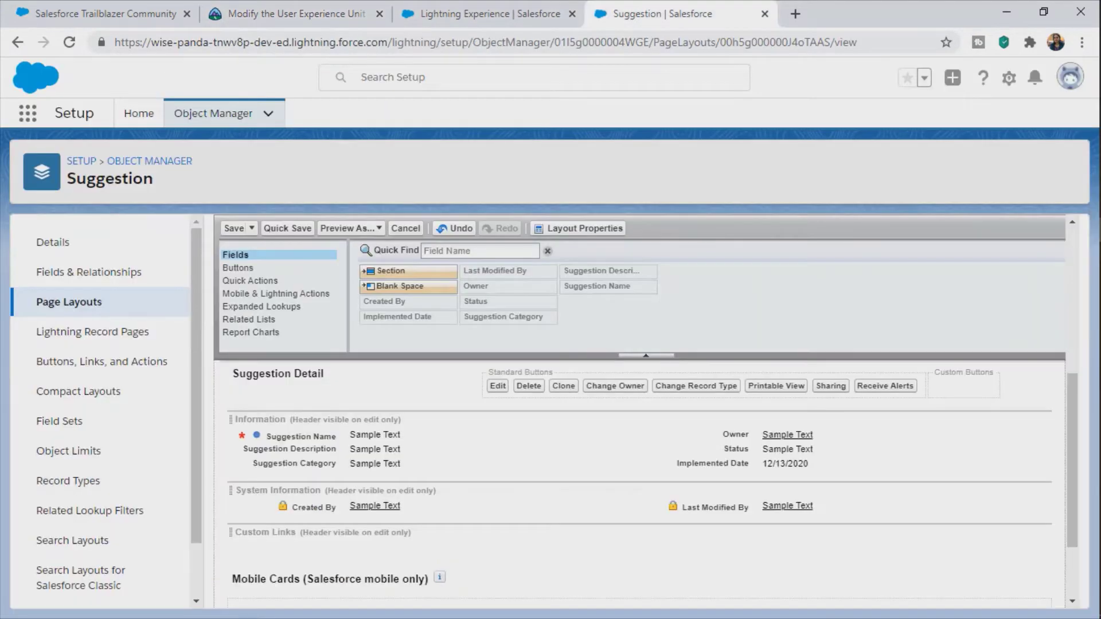
{"action": "left_click_drag", "start_coordinate": [390, 270], "coordinate": [430, 512]}
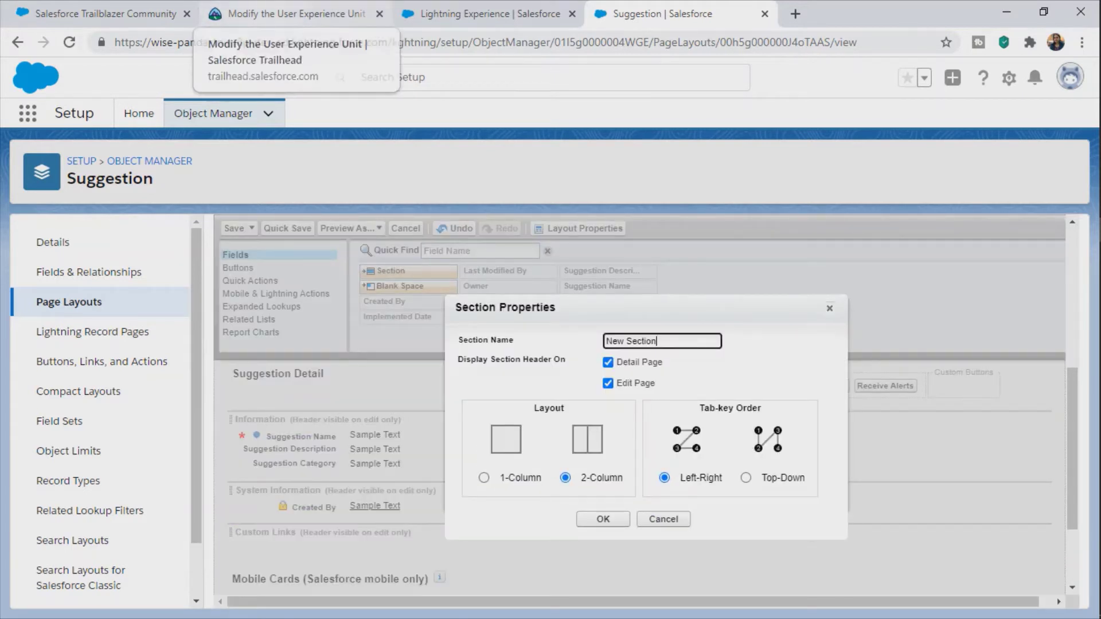
- Set the new section to a 1-column layout and name it Description, as given in the Trailhead instructions
{"action": "left_click", "coordinate": [484, 477]}
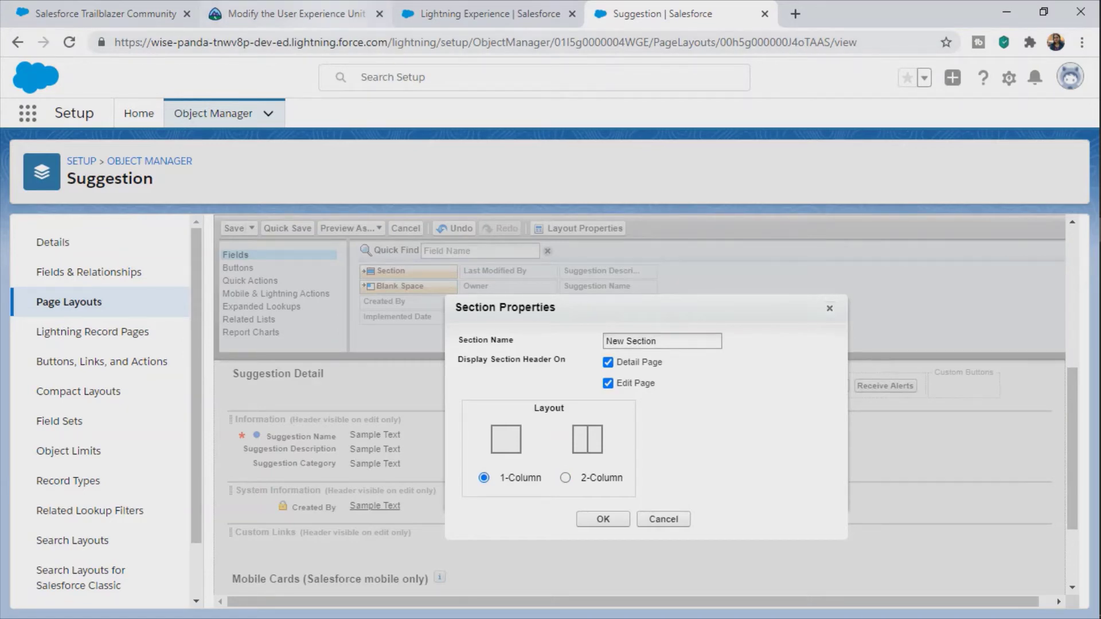
{"action": "left_click", "coordinate": [297, 13]}
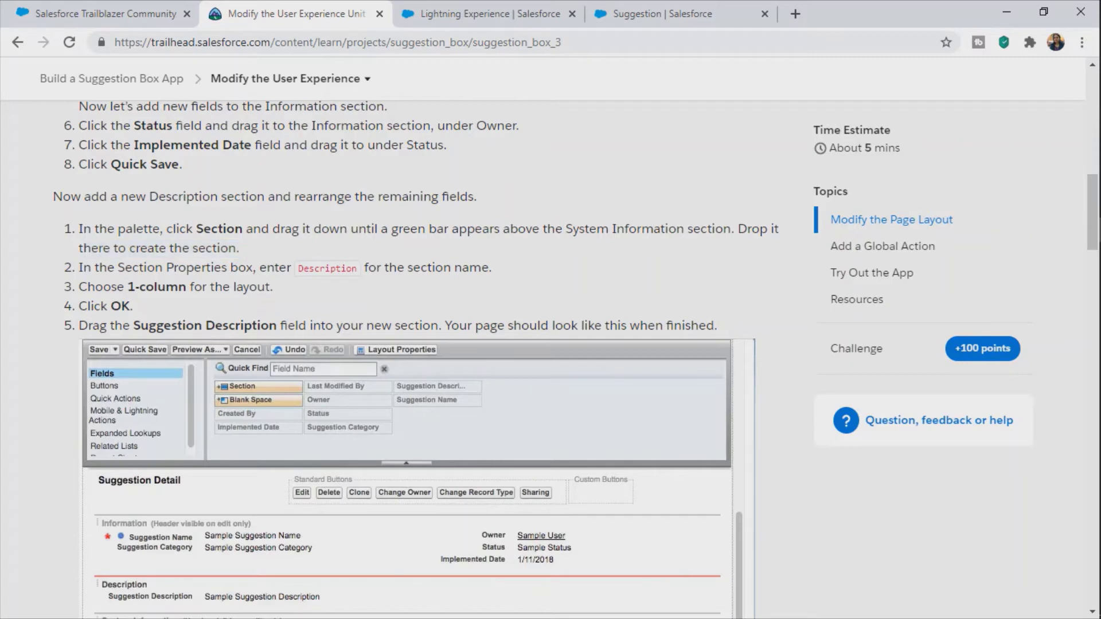
{"action": "double_click", "coordinate": [327, 267]}
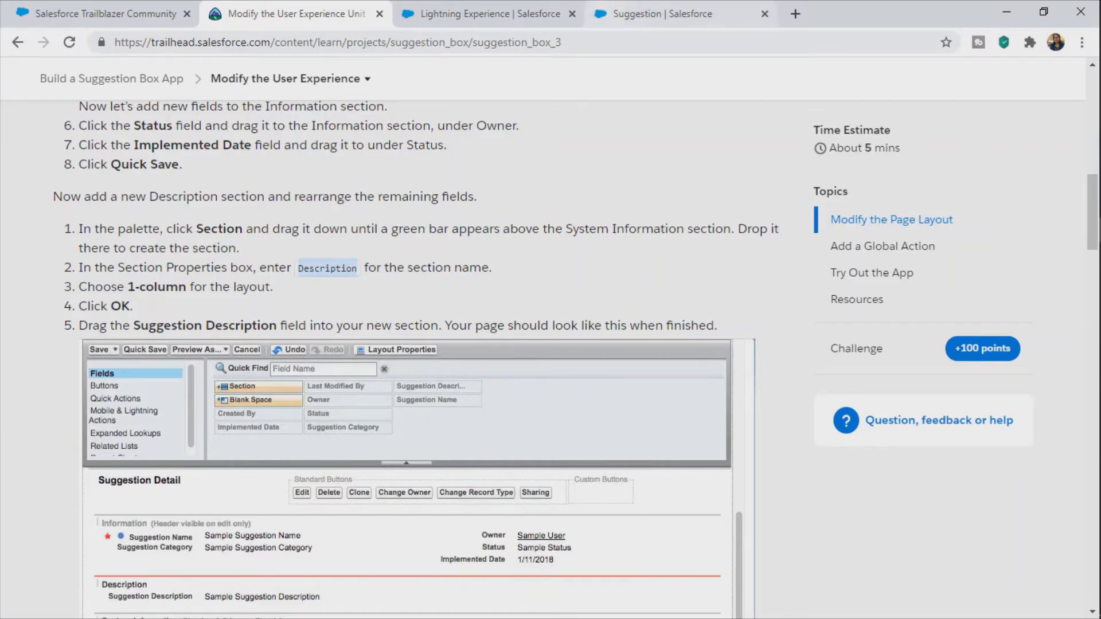
{"action": "key", "text": "ctrl+4"}
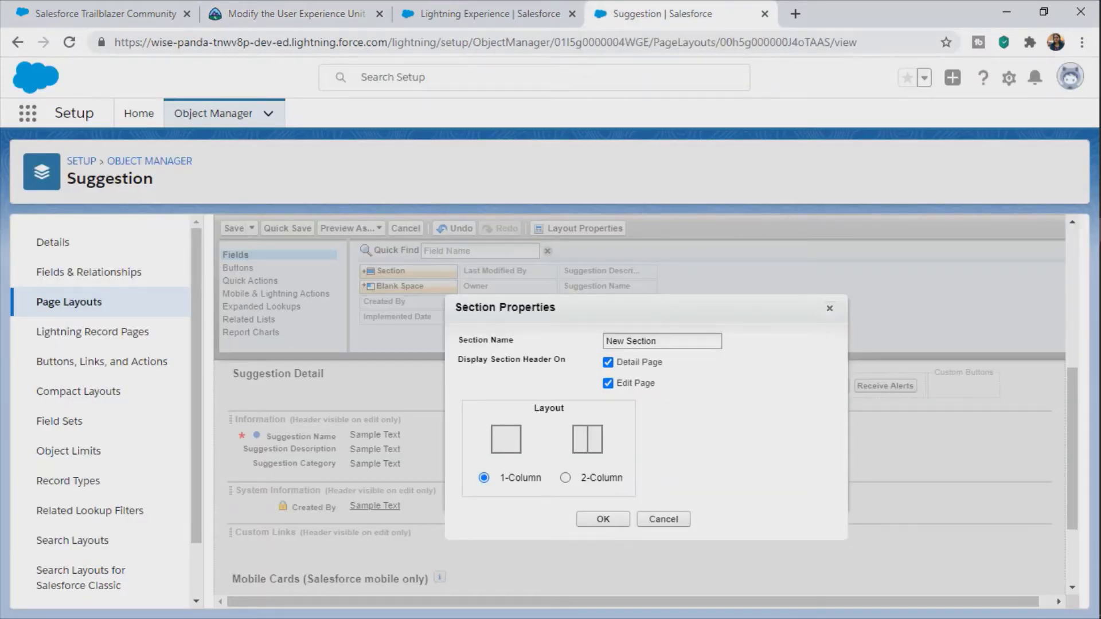
{"action": "left_click", "coordinate": [657, 341]}
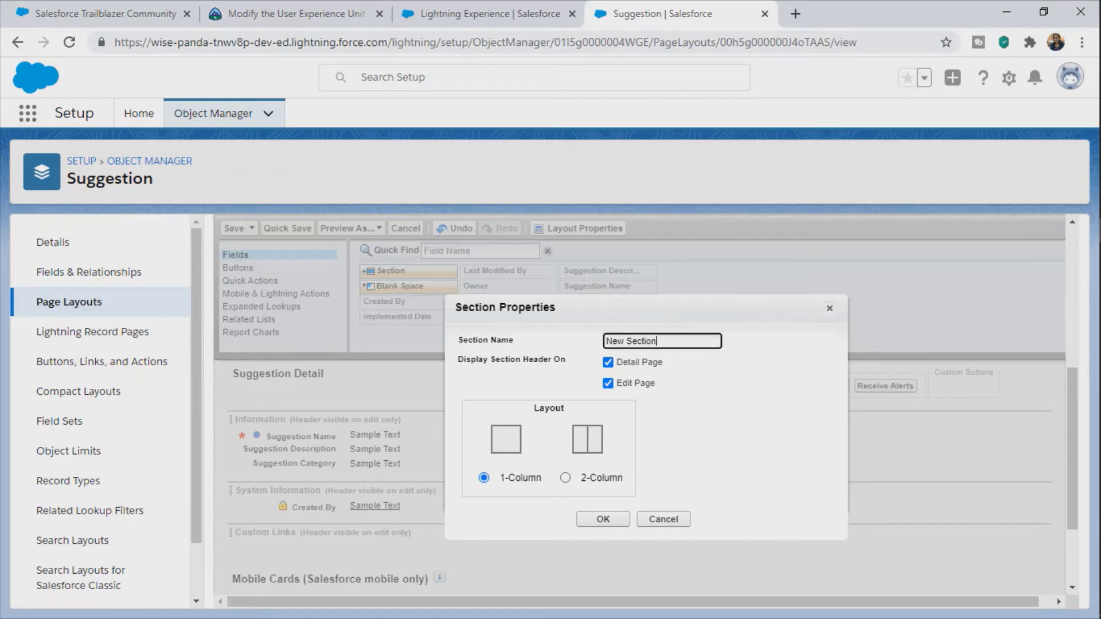
{"action": "key", "text": "ctrl+a"}
{"action": "type", "text": "Description"}
{"action": "left_click", "coordinate": [700, 383]}
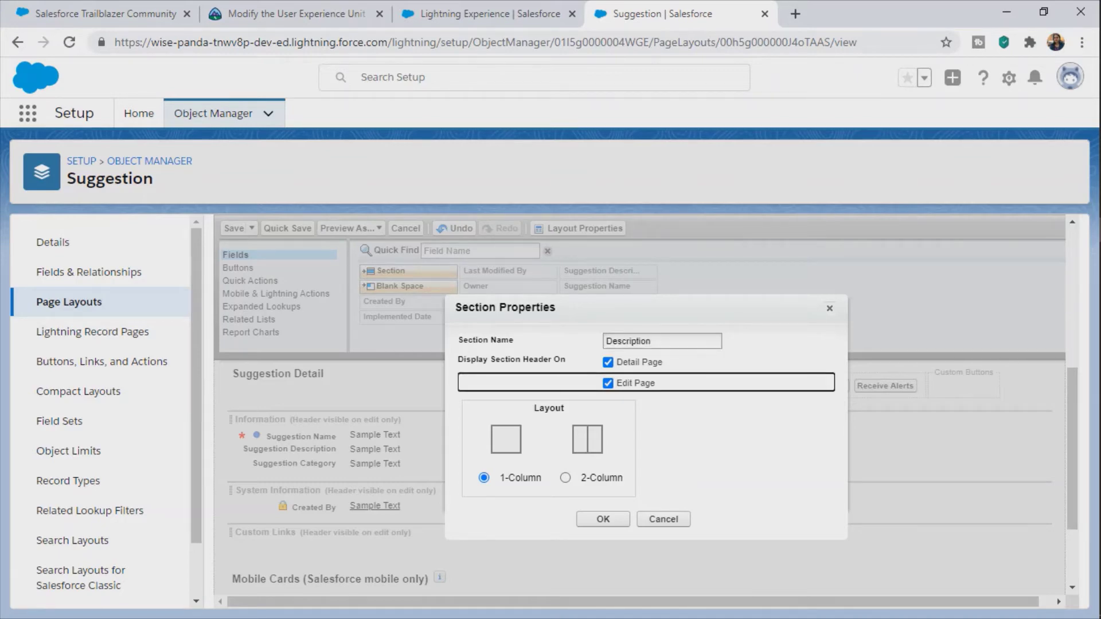
- Read the Trailhead instruction about the Suggestion Description field, and confirm the new section's properties
{"action": "left_click", "coordinate": [289, 14]}
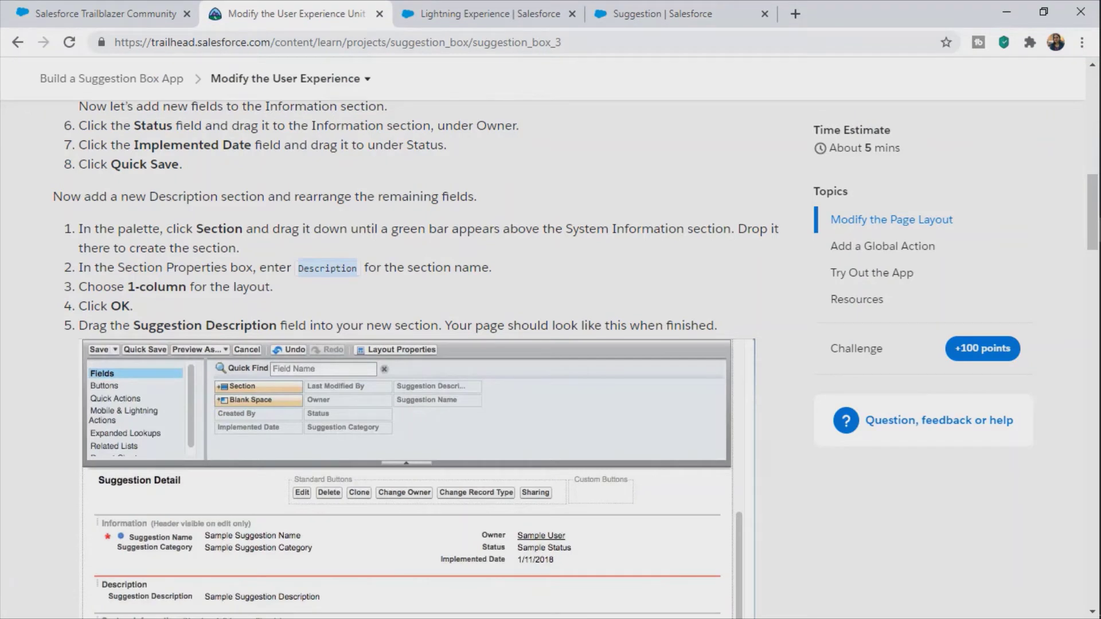
{"action": "left_click_drag", "start_coordinate": [134, 325], "coordinate": [276, 326]}
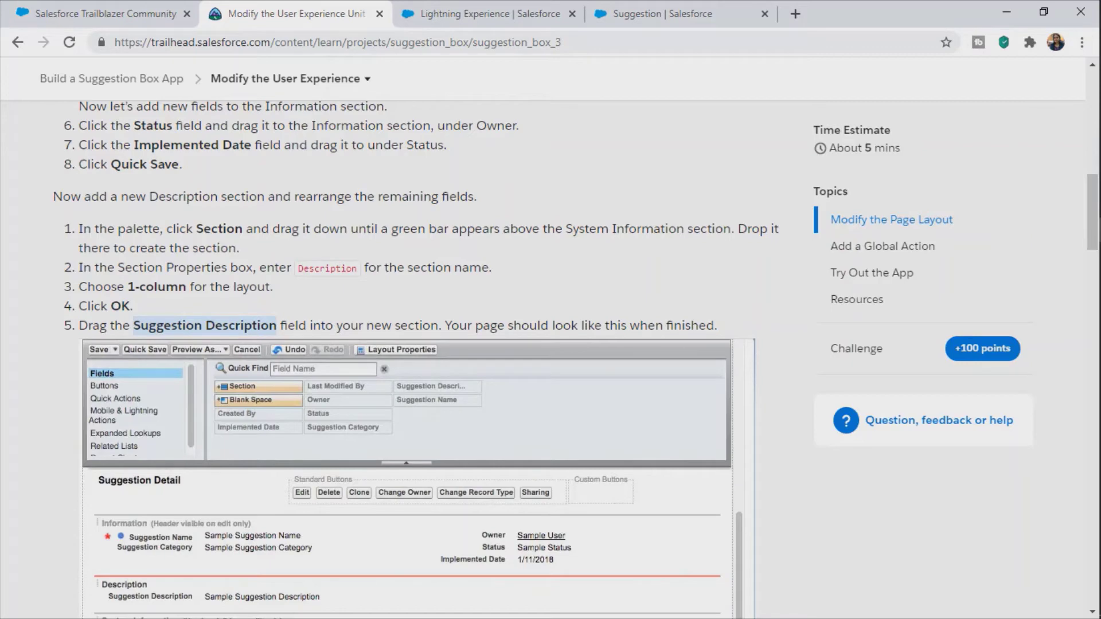
{"action": "key", "text": "ctrl+4"}
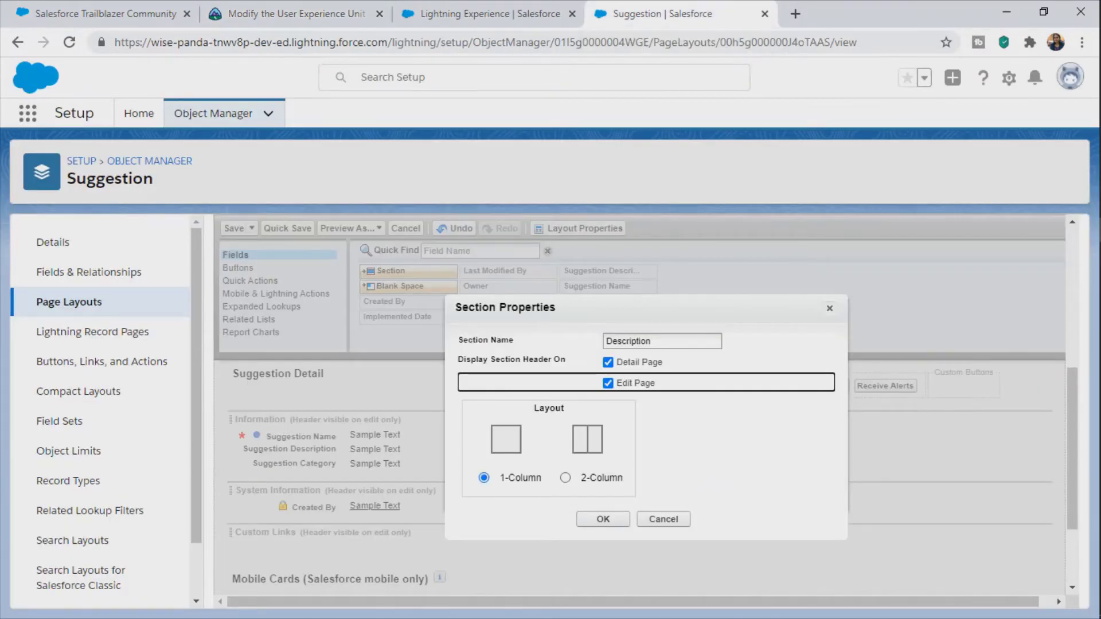
{"action": "key", "text": "Return"}
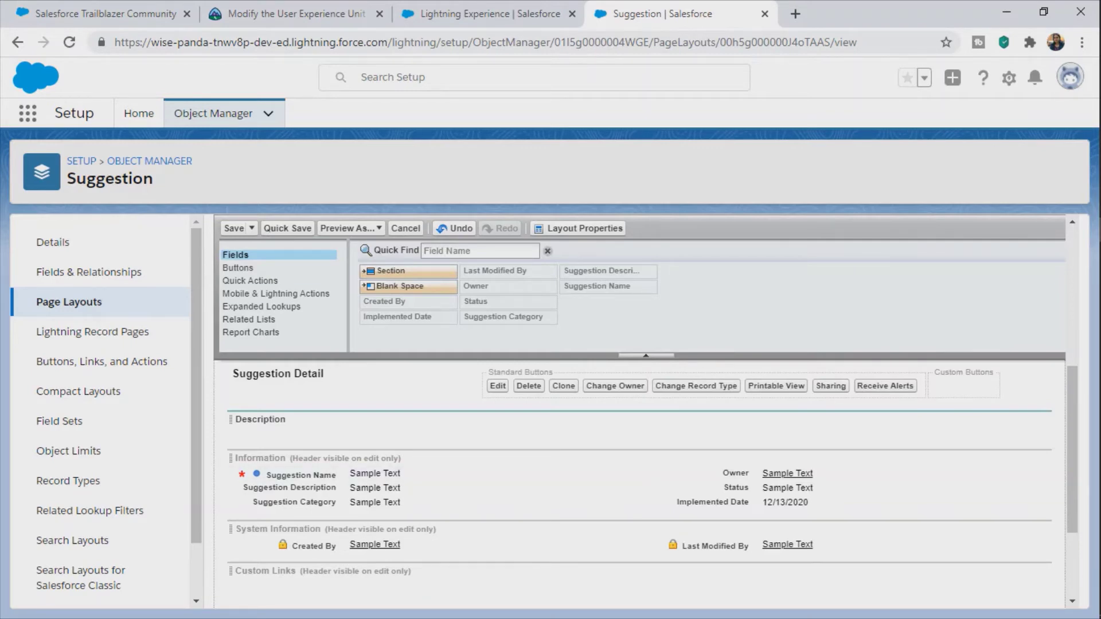
- Copy the field name Suggestion Description from the Trailhead instruction, and compare its reference image with the layout in the editor
{"action": "key", "text": "ctrl+2"}
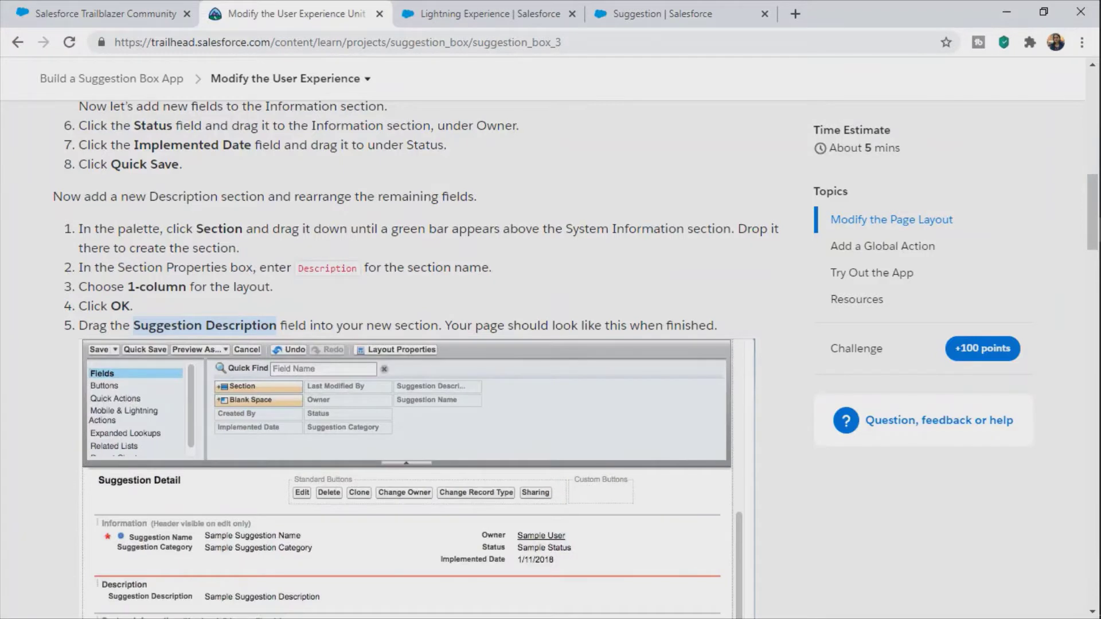
{"action": "right_click", "coordinate": [185, 329]}
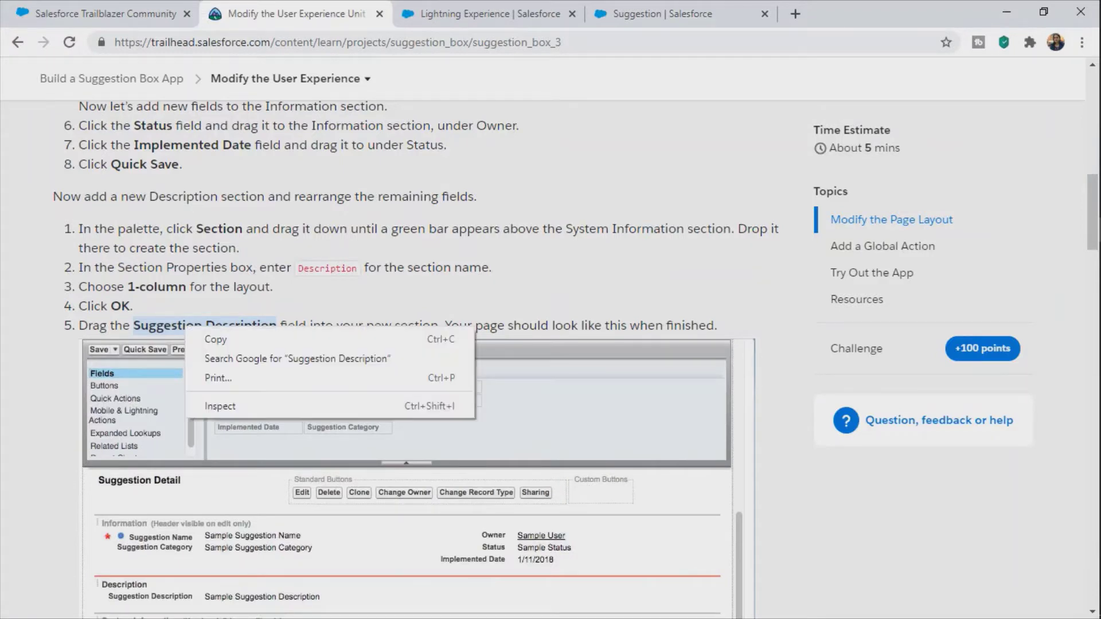
{"action": "left_click", "coordinate": [216, 339]}
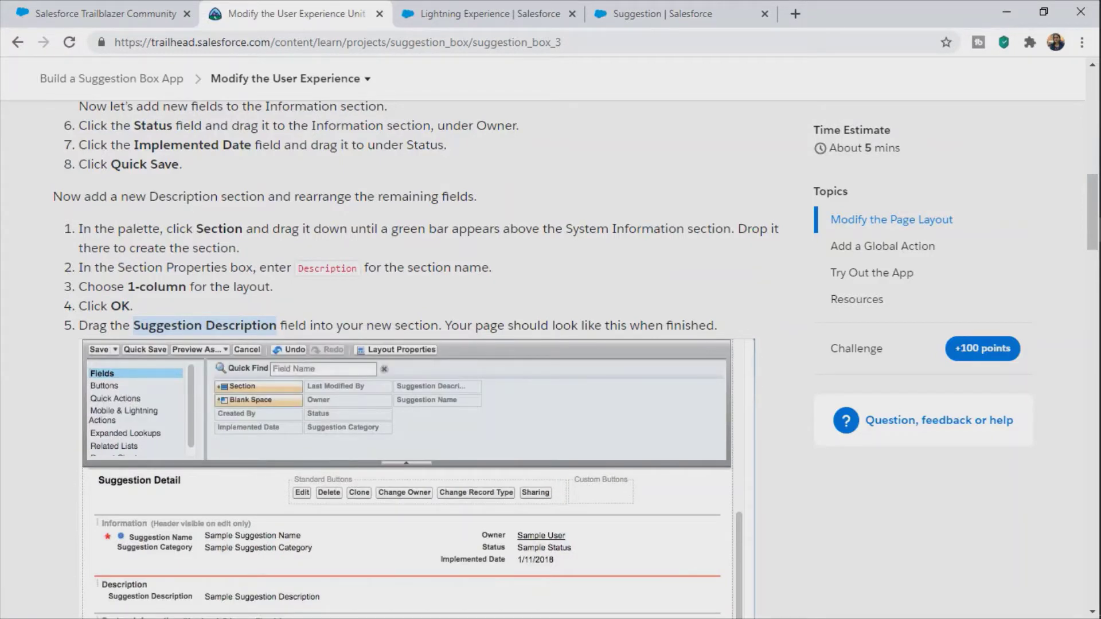
{"action": "scroll", "coordinate": [401, 344], "scroll_direction": "down", "scroll_amount": 3}
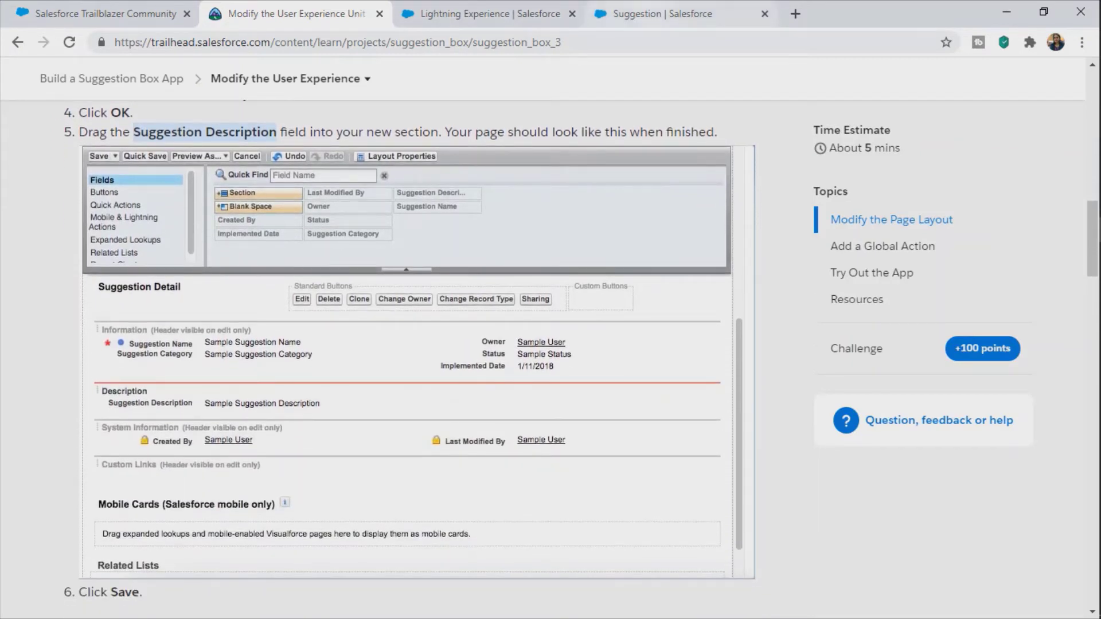
{"action": "left_click", "coordinate": [662, 13]}
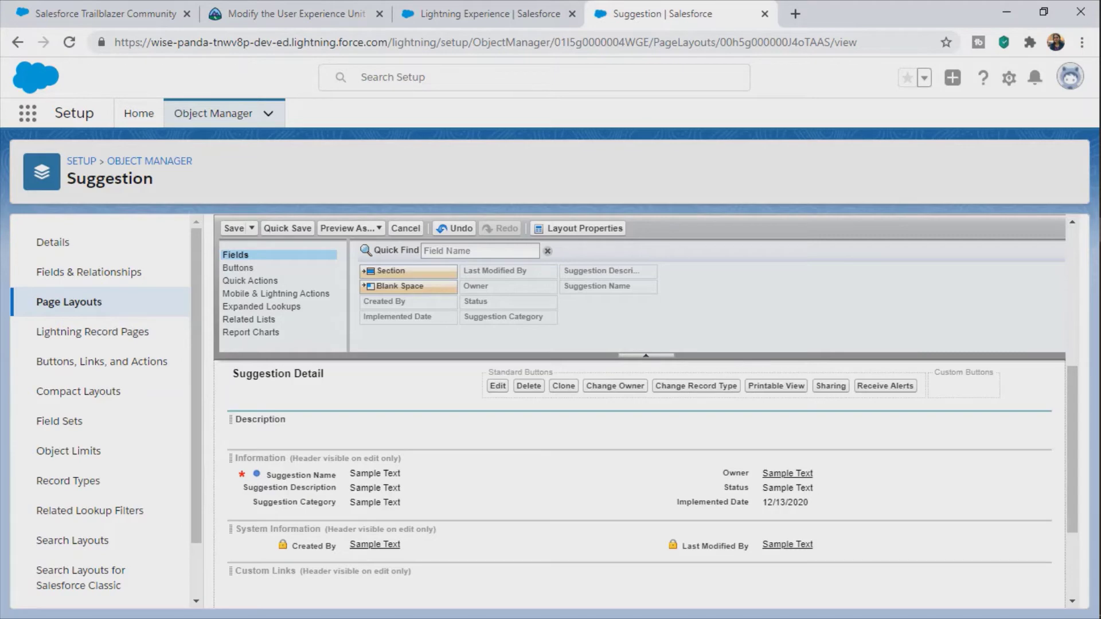
{"action": "left_click", "coordinate": [292, 13]}
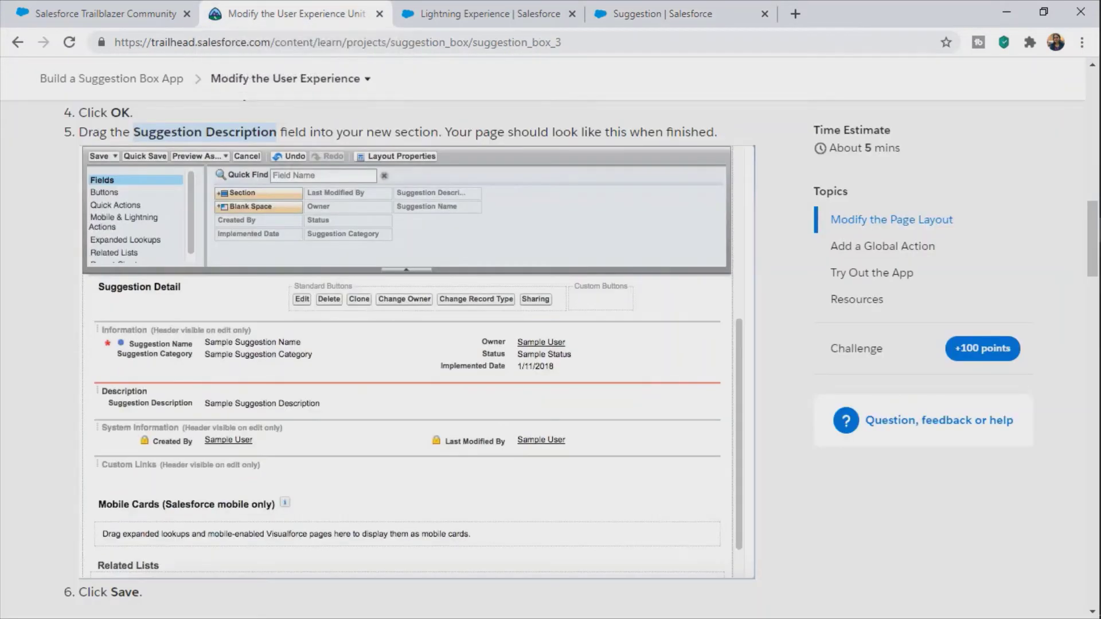
{"action": "left_click", "coordinate": [662, 13]}
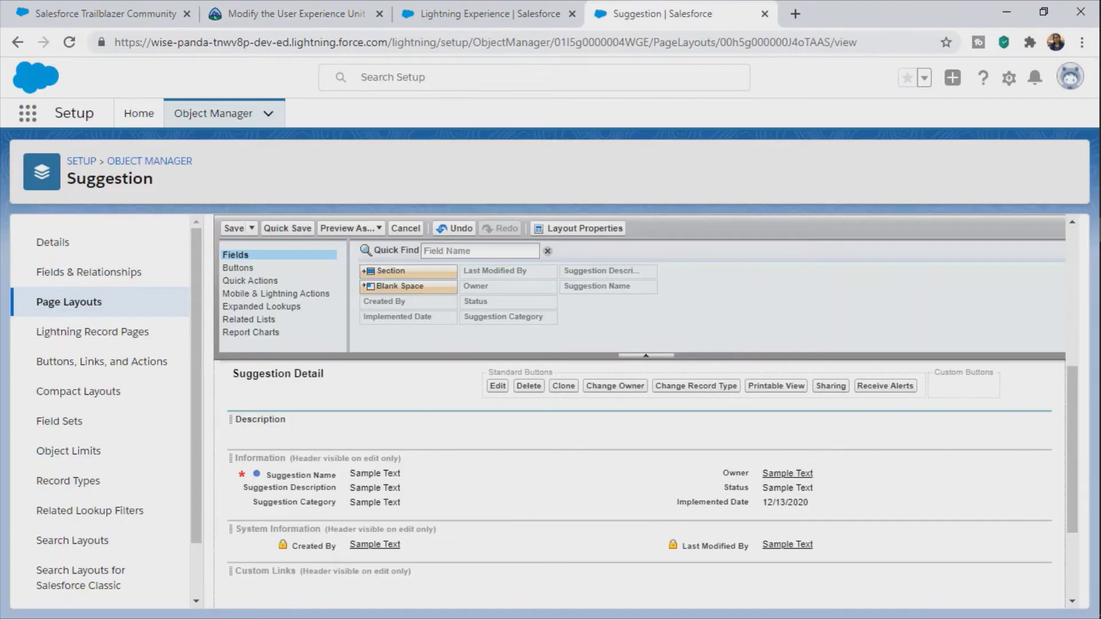
- Locate the Suggestion Description field in the palette and in the Information section of Suggestion Layout
{"action": "mouse_move", "coordinate": [601, 270]}
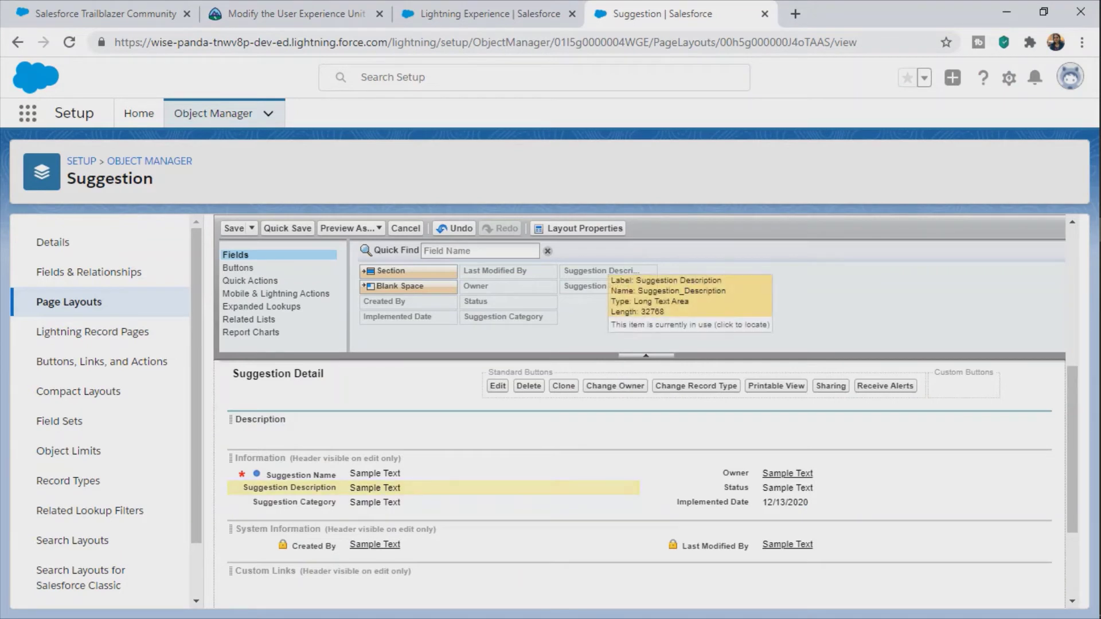
{"action": "left_click", "coordinate": [599, 271]}
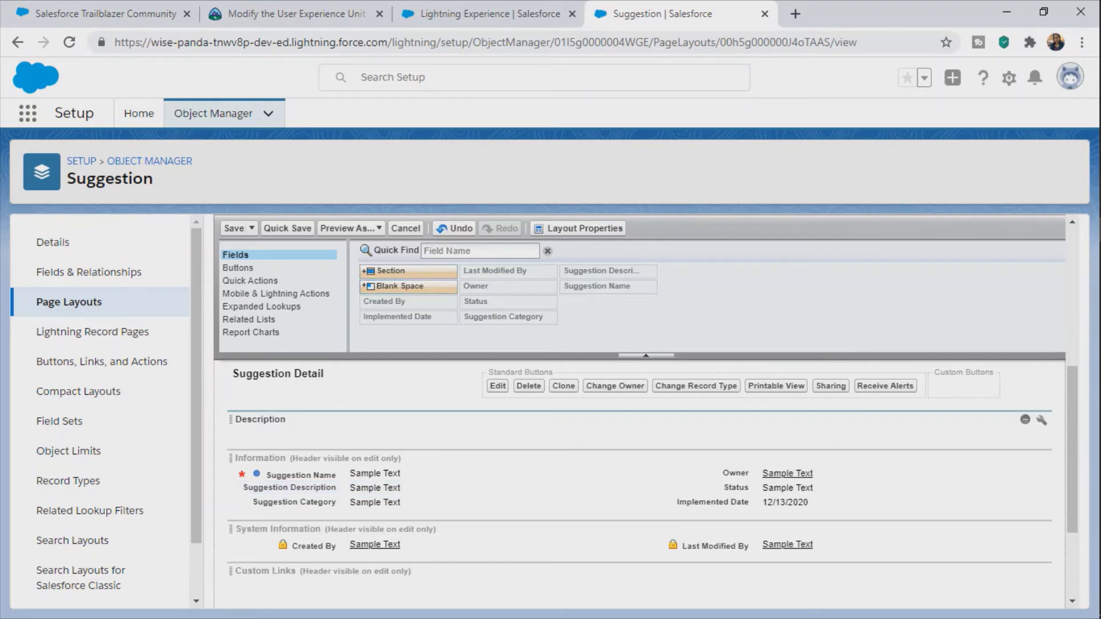
{"action": "left_click", "coordinate": [289, 487]}
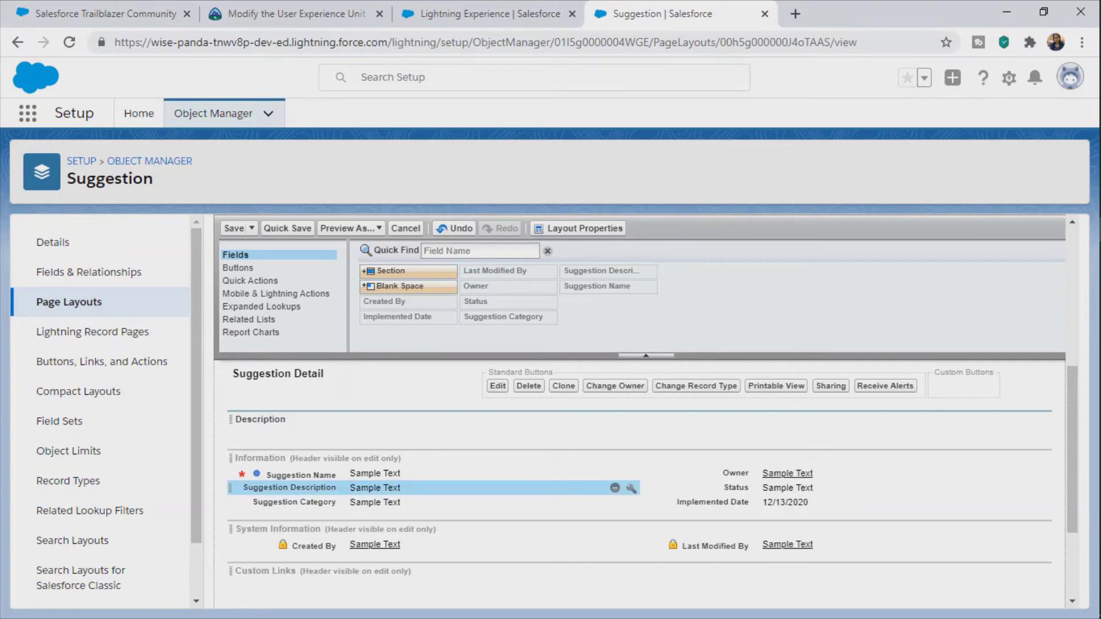
{"action": "left_click", "coordinate": [321, 460]}
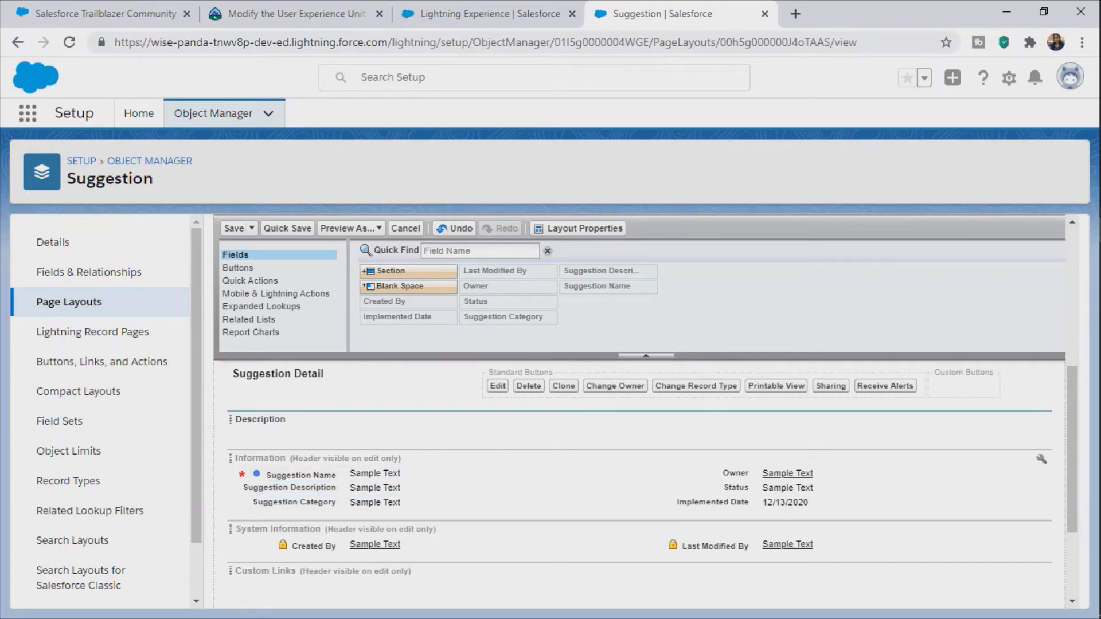
- Reread the Trailhead instructions for the Description section and examine the section order in the reference image
{"action": "left_click", "coordinate": [295, 13]}
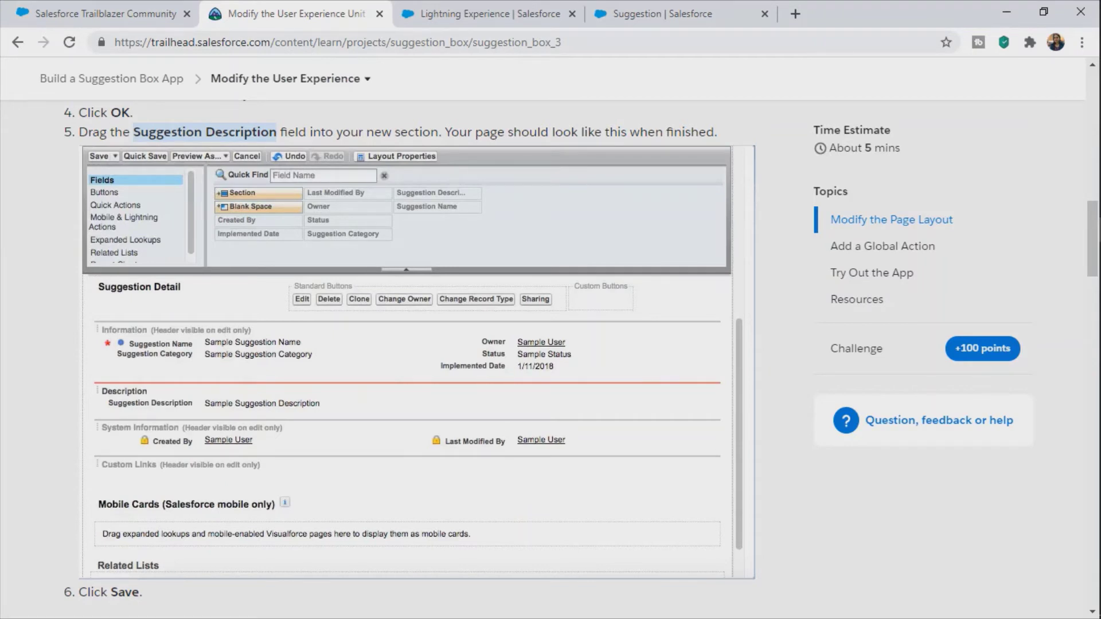
{"action": "scroll", "coordinate": [409, 351], "scroll_direction": "up", "scroll_amount": 2}
{"action": "scroll", "coordinate": [409, 351], "scroll_direction": "up", "scroll_amount": 1}
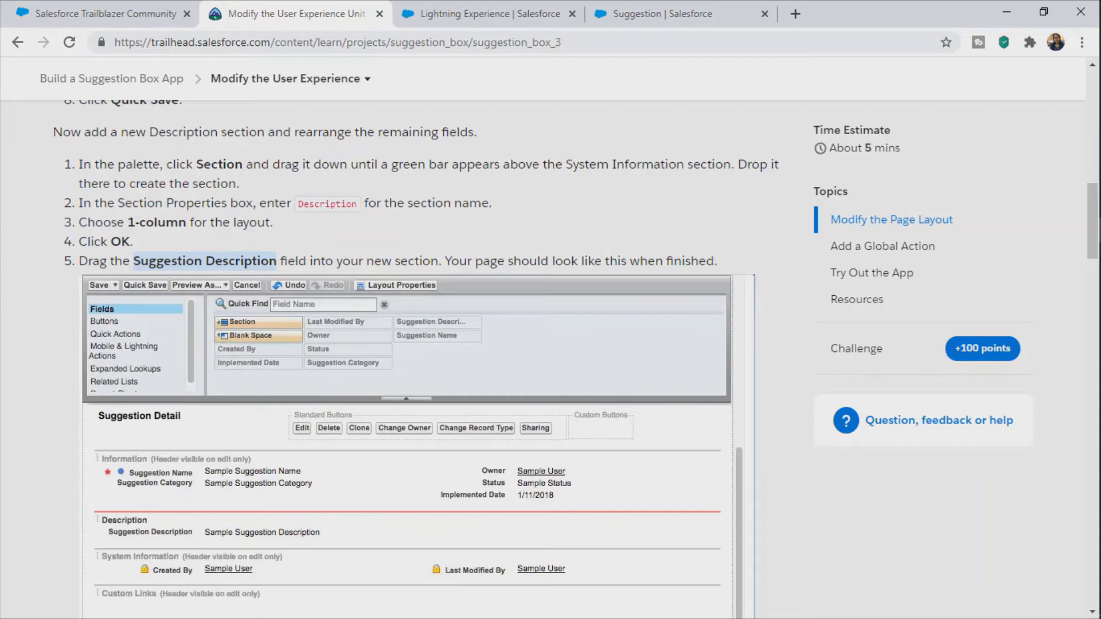
{"action": "scroll", "coordinate": [410, 351], "scroll_direction": "down", "scroll_amount": 2}
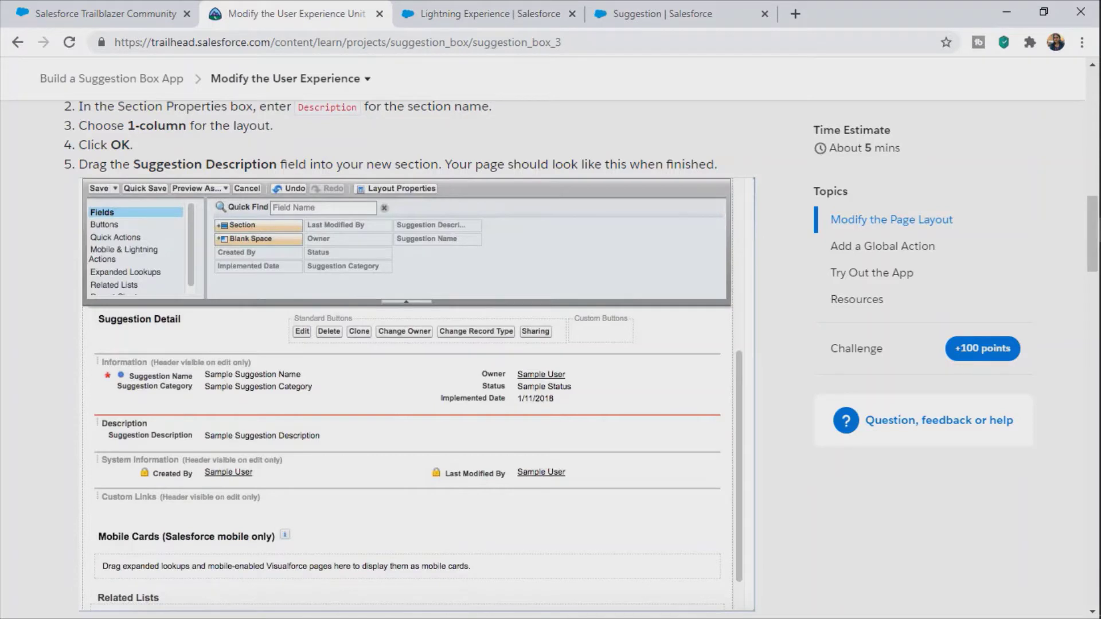
- Place the Description section between Information and System Information, and move the Suggestion Description field into it
{"action": "left_click", "coordinate": [662, 14]}
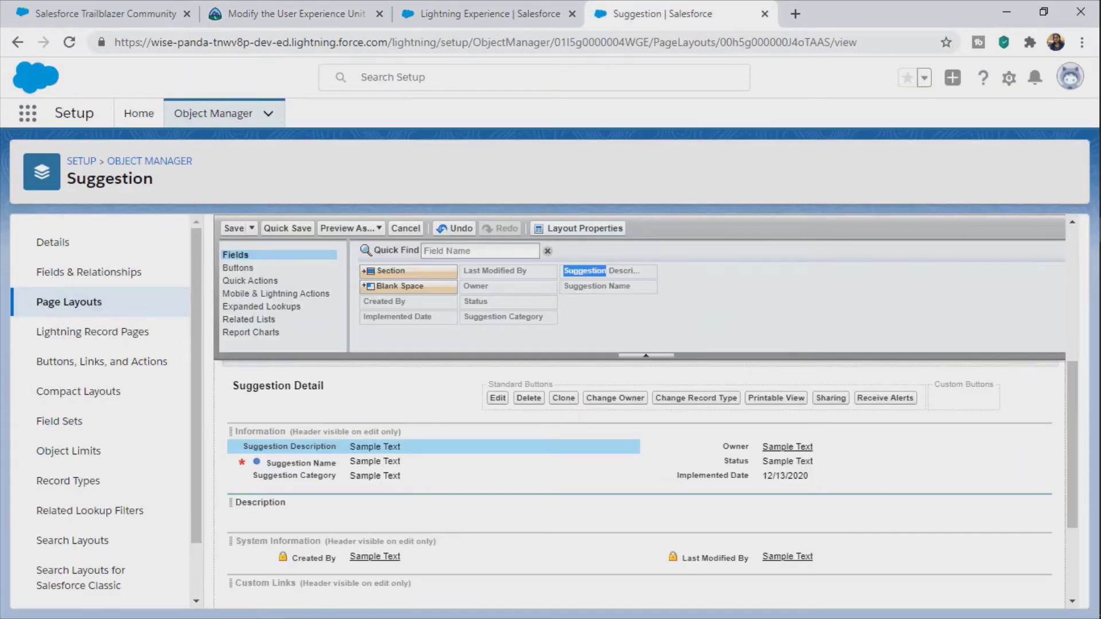
{"action": "left_click", "coordinate": [635, 270]}
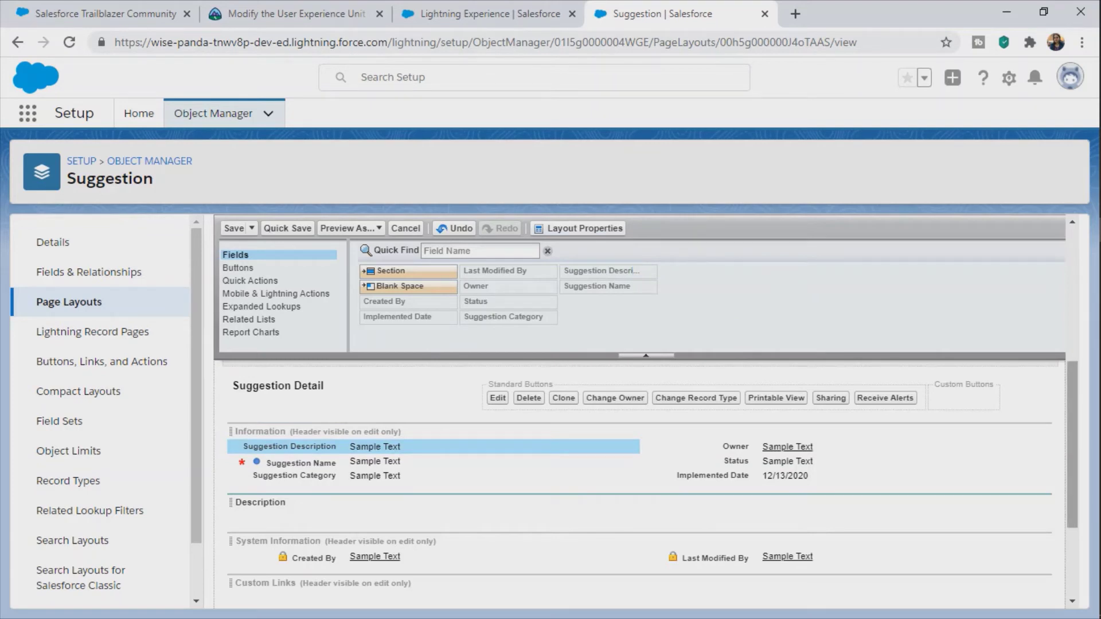
{"action": "scroll", "coordinate": [639, 487], "scroll_direction": "down", "scroll_amount": 1}
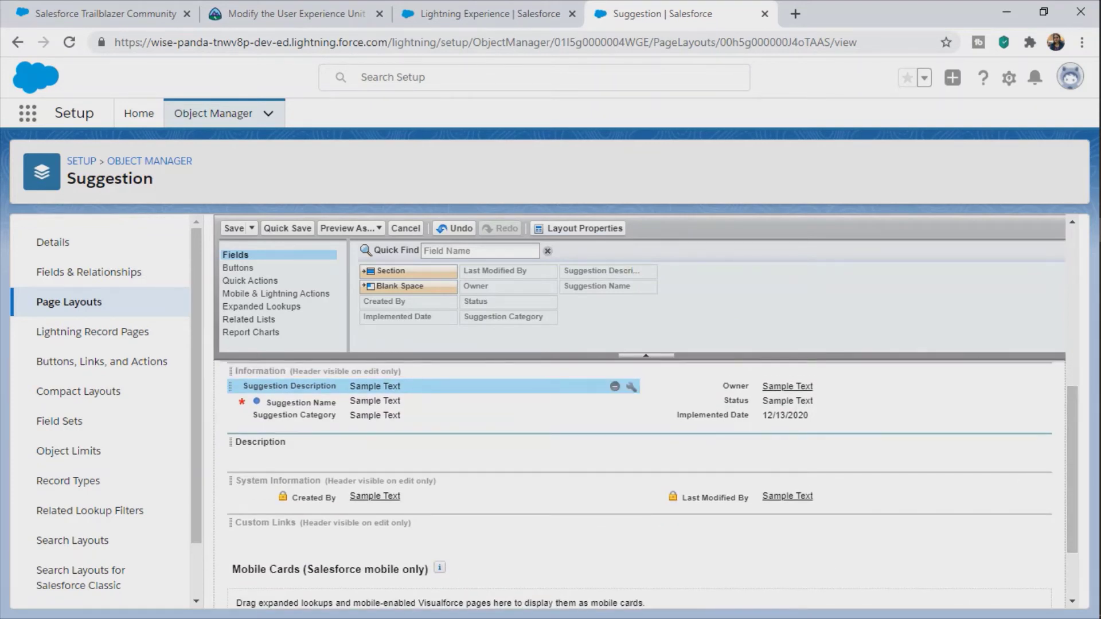
{"action": "left_click_drag", "start_coordinate": [615, 385], "coordinate": [330, 461]}
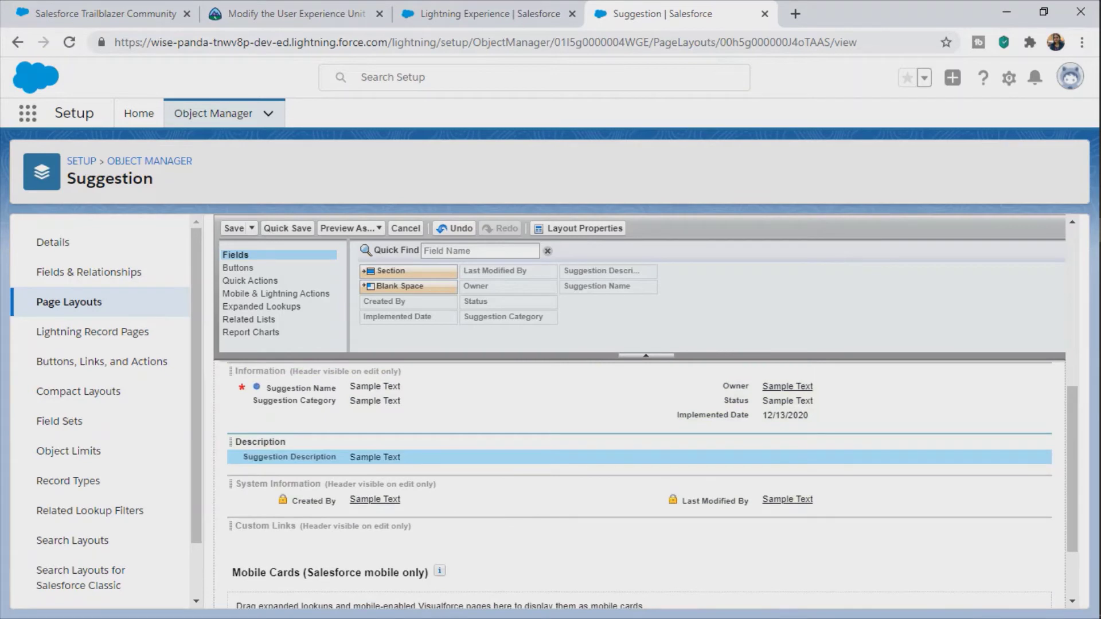
- Check the finished layout against Trailhead's reference image and read the instruction that follows it
{"action": "left_click", "coordinate": [296, 14]}
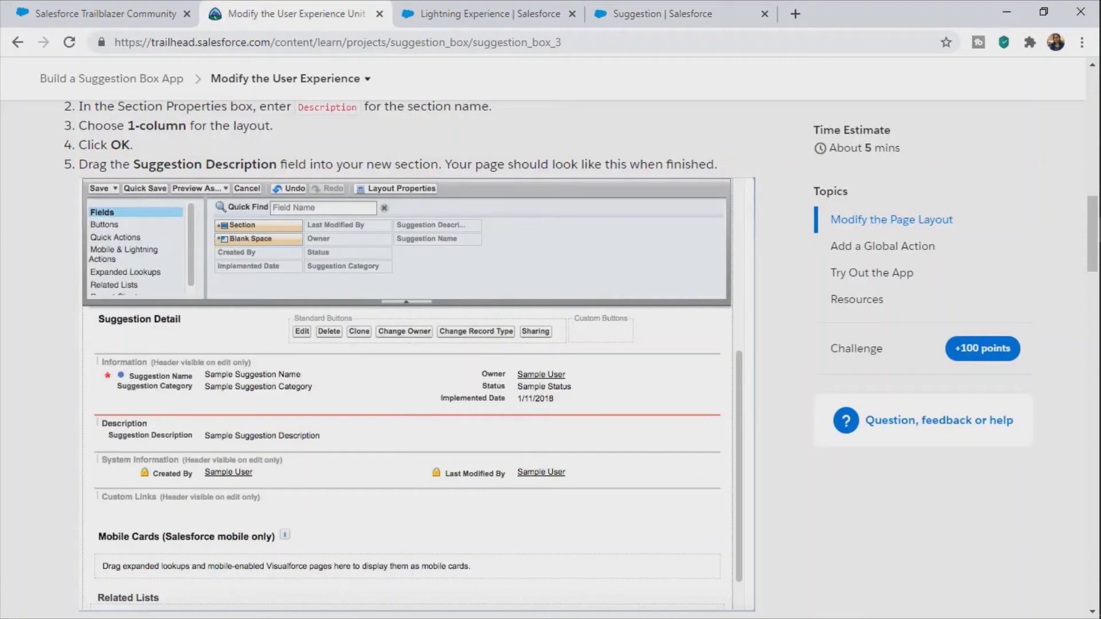
{"action": "scroll", "coordinate": [581, 356], "scroll_direction": "down", "scroll_amount": 2}
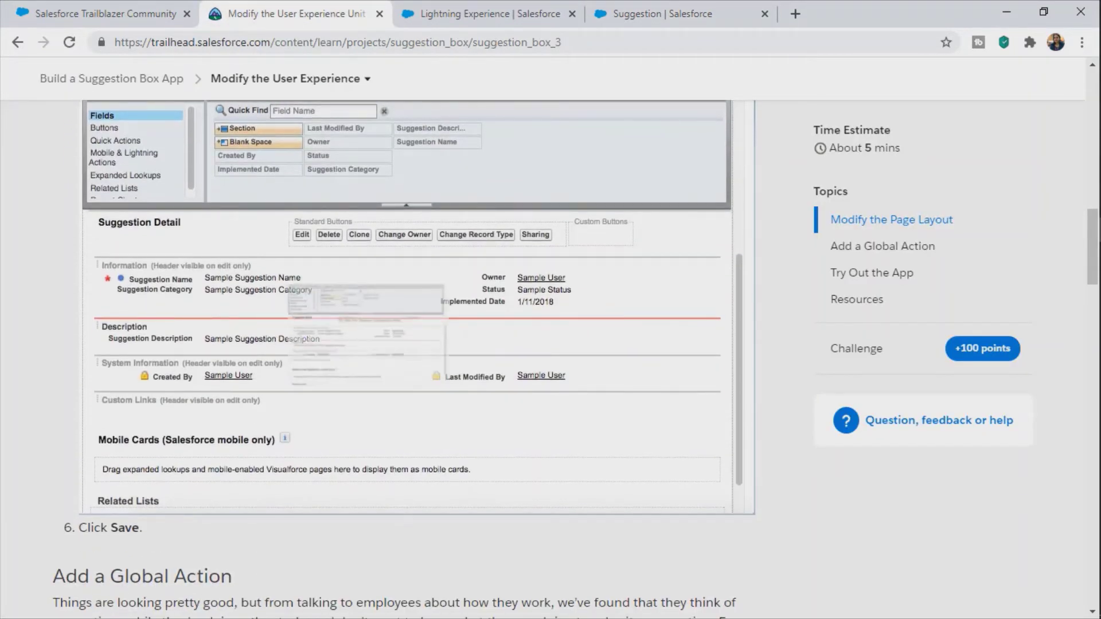
{"action": "left_click", "coordinate": [653, 14]}
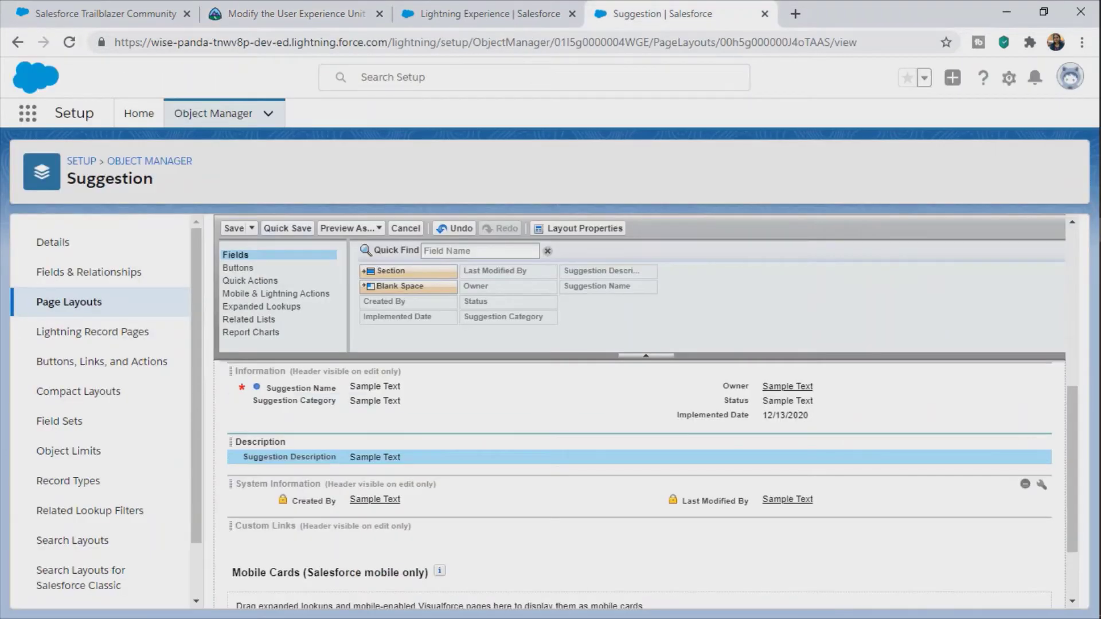
- Inspect the field properties of Suggestion Description in the Description section and close them without changes
{"action": "mouse_move", "coordinate": [1026, 442]}
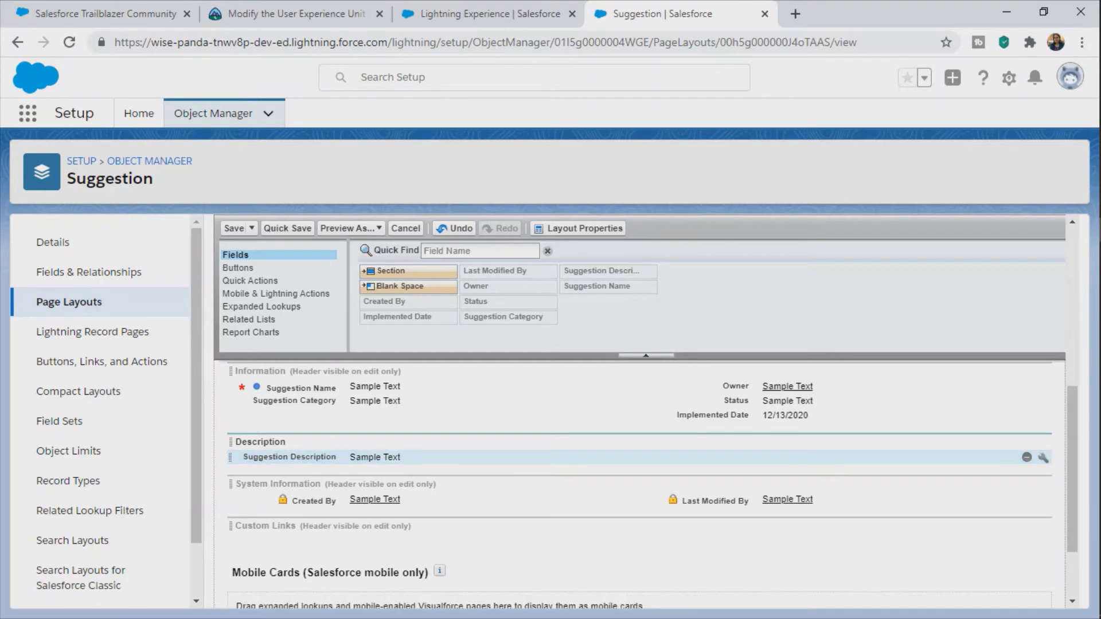
{"action": "left_click", "coordinate": [1043, 458]}
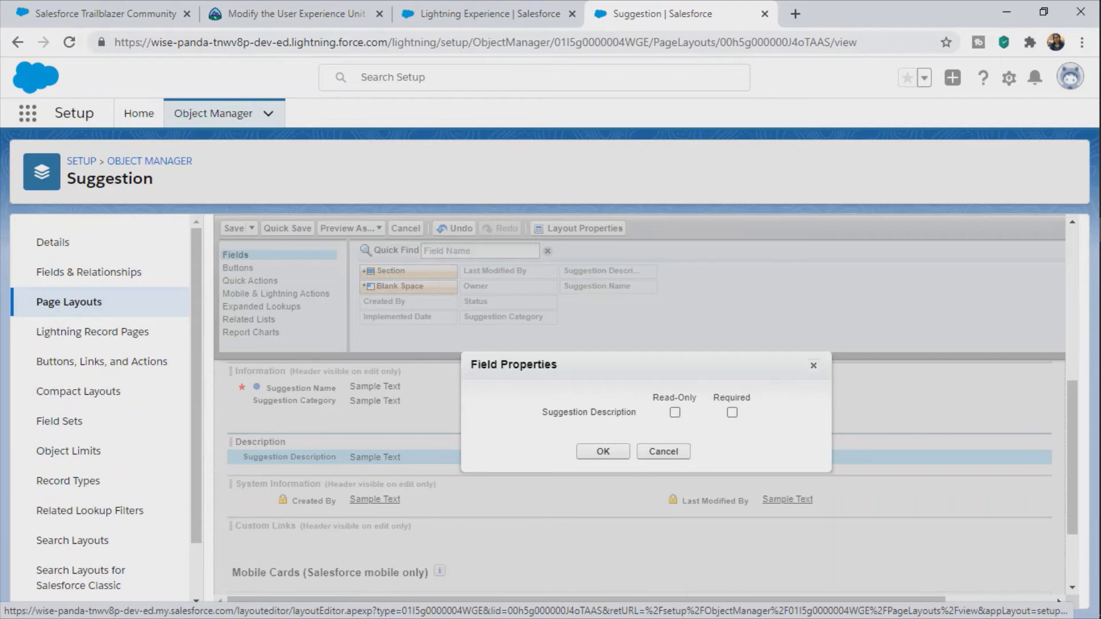
{"action": "left_click", "coordinate": [663, 451]}
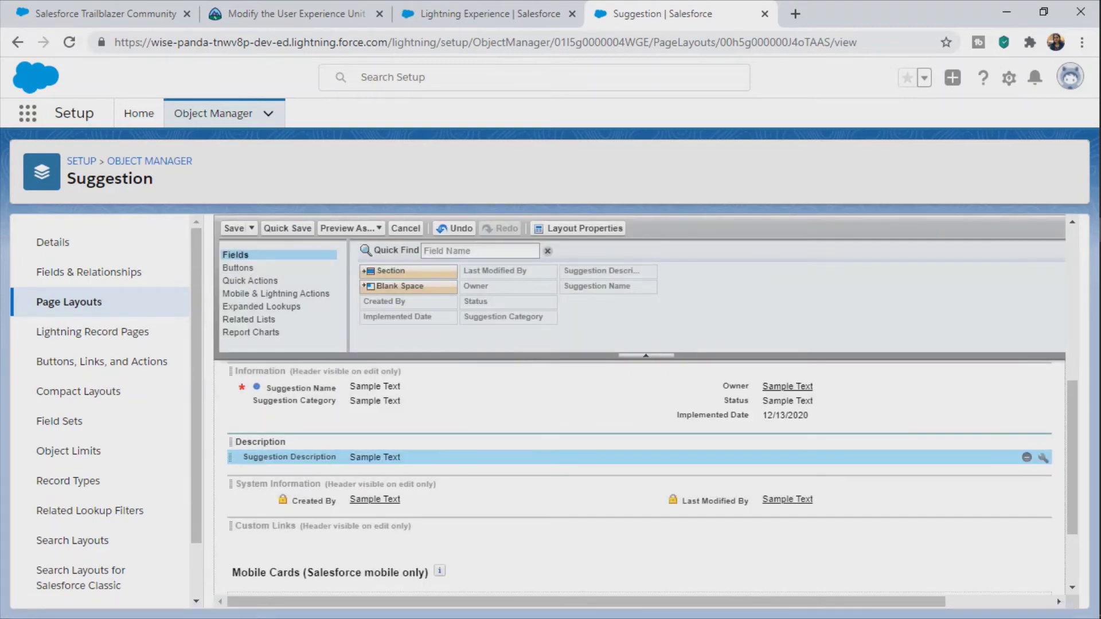
{"action": "right_click", "coordinate": [385, 230]}
{"action": "key", "text": "Escape"}
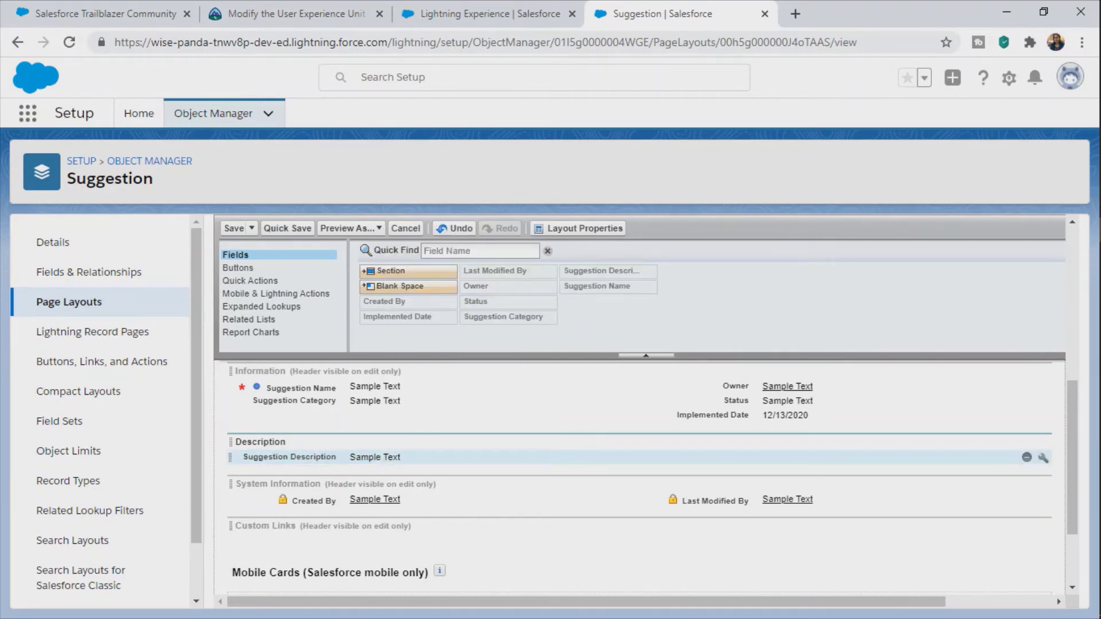
- Compare the Description section with Trailhead's reference image and reread the numbered instructions above it
{"action": "left_click", "coordinate": [424, 457]}
{"action": "left_click", "coordinate": [289, 14]}
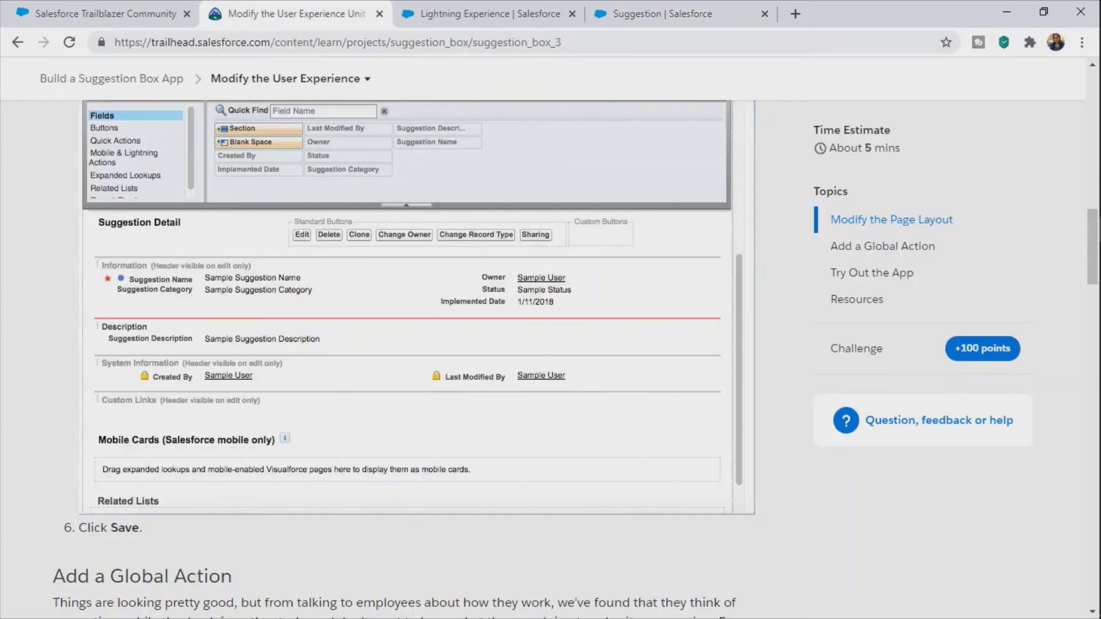
{"action": "scroll", "coordinate": [401, 356], "scroll_direction": "down", "scroll_amount": 1}
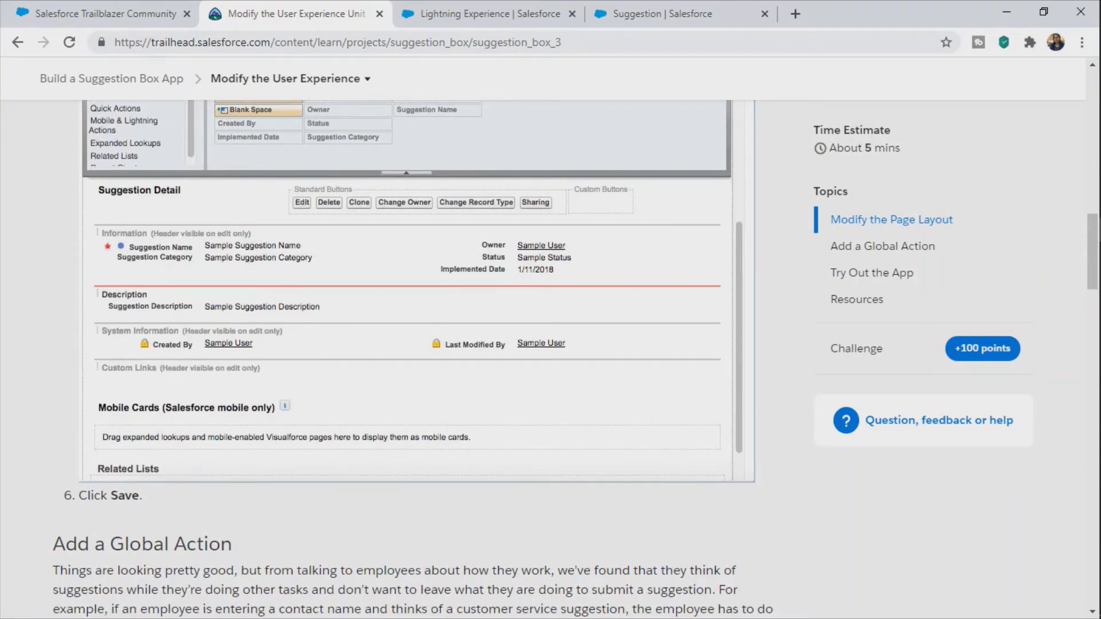
{"action": "scroll", "coordinate": [401, 356], "scroll_direction": "up", "scroll_amount": 5}
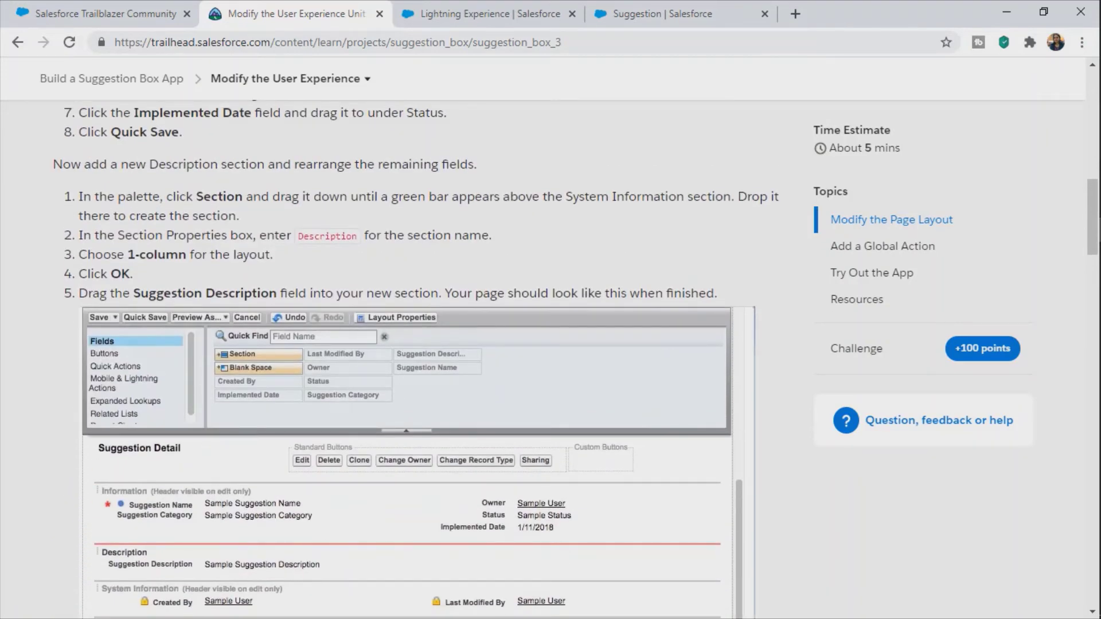
- Close Suggestion Description's field properties without changes and quick save the Suggestion page layout
{"action": "left_click", "coordinate": [662, 13]}
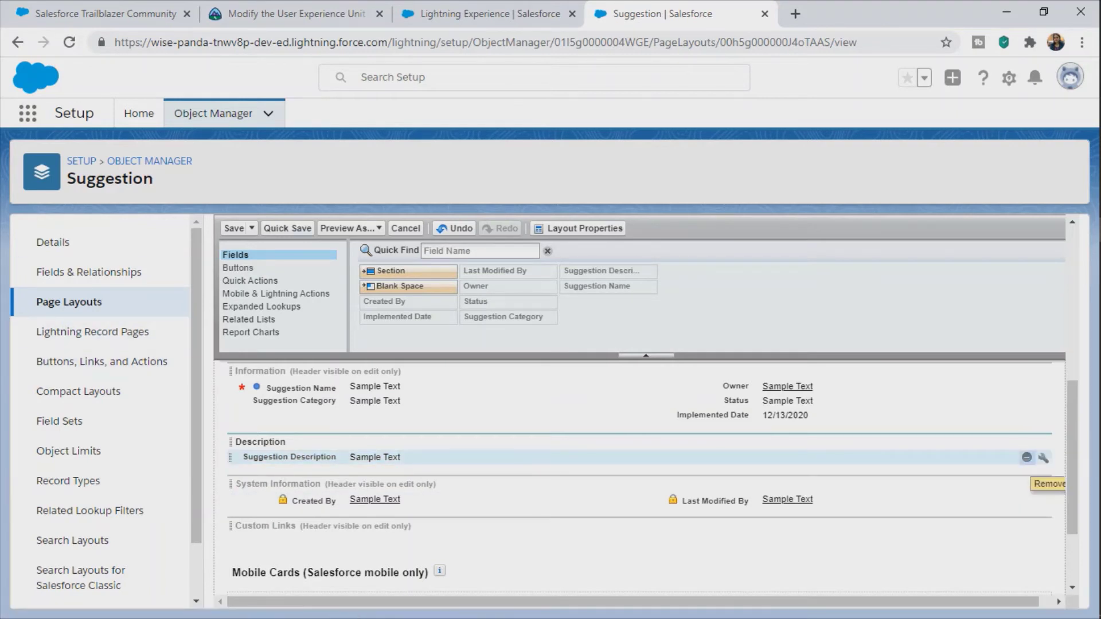
{"action": "left_click", "coordinate": [1043, 458]}
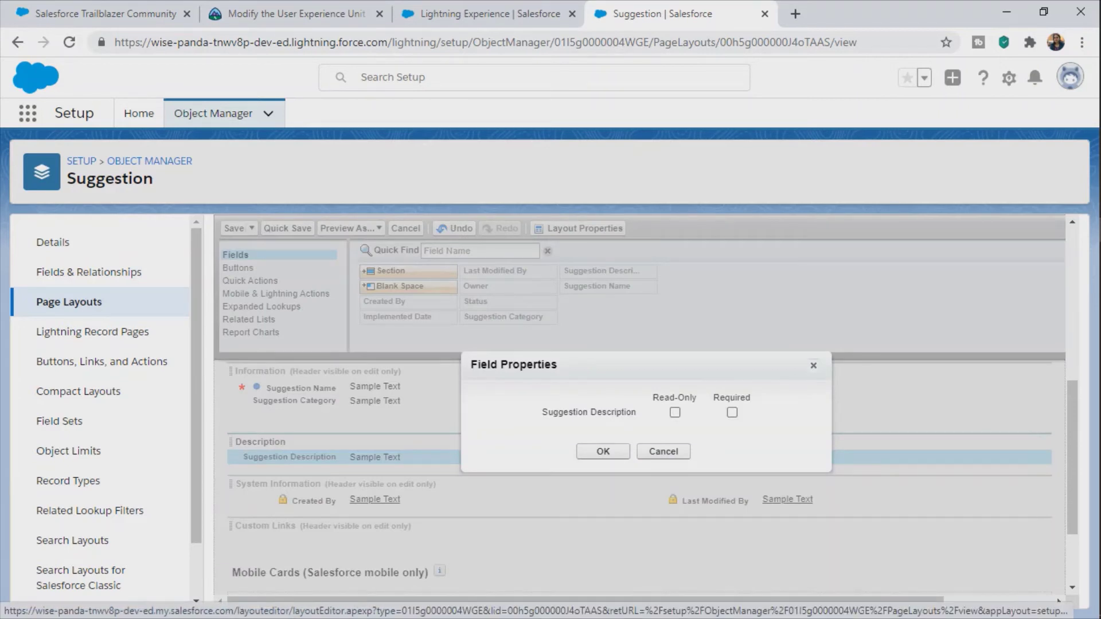
{"action": "left_click", "coordinate": [813, 365]}
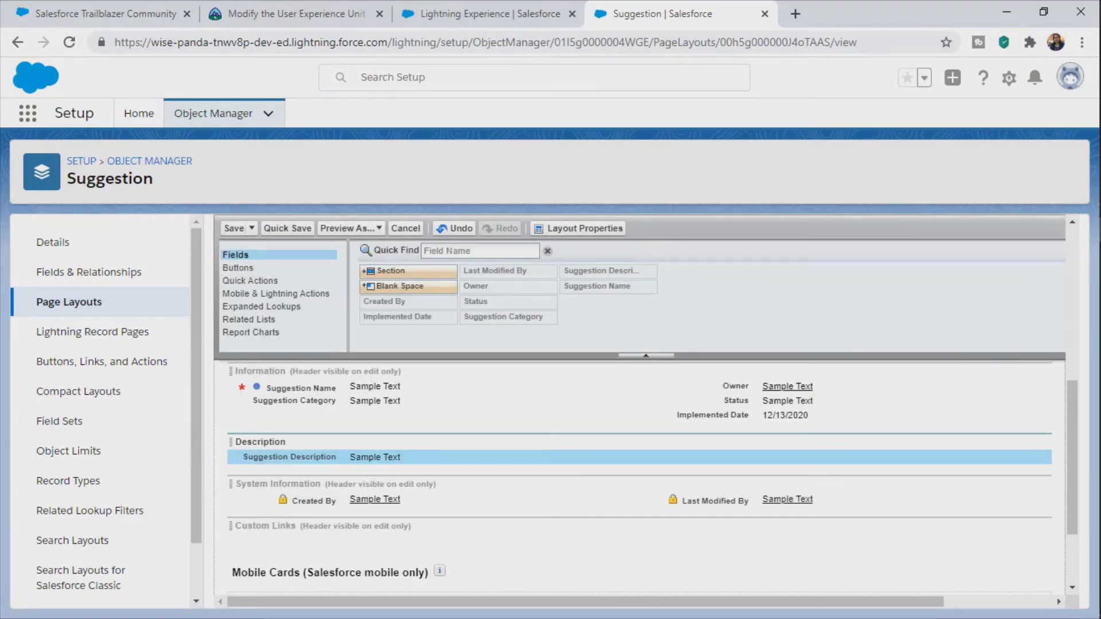
{"action": "left_click", "coordinate": [287, 228]}
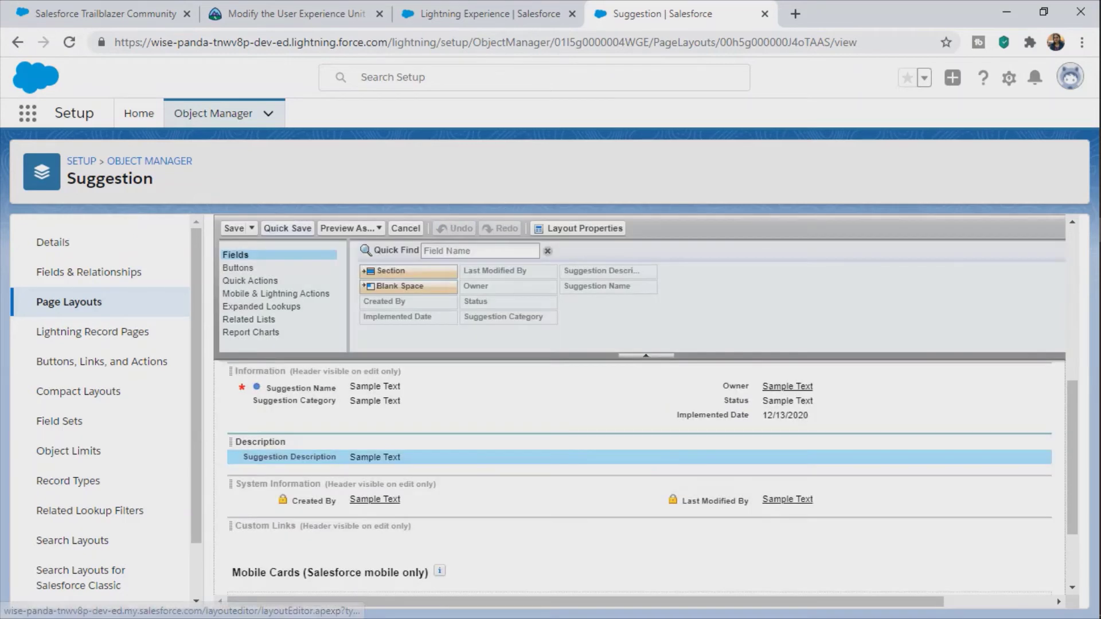
- Review Trailhead's remaining page layout instructions and read the Add a Global Action section with its action details
{"action": "left_click", "coordinate": [241, 15]}
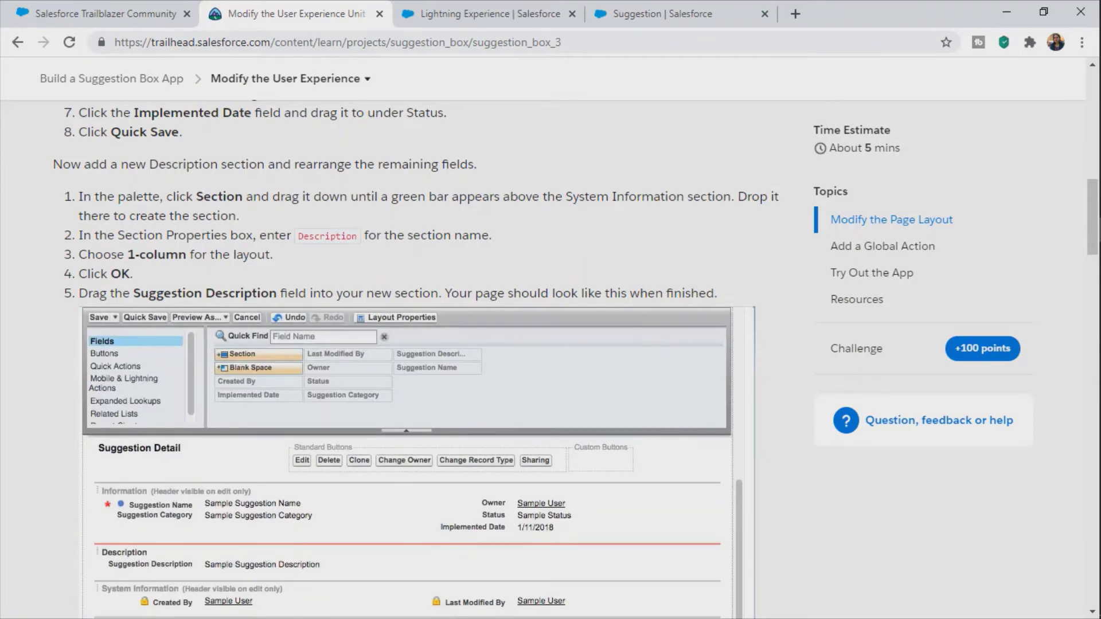
{"action": "scroll", "coordinate": [401, 344], "scroll_direction": "up", "scroll_amount": 8}
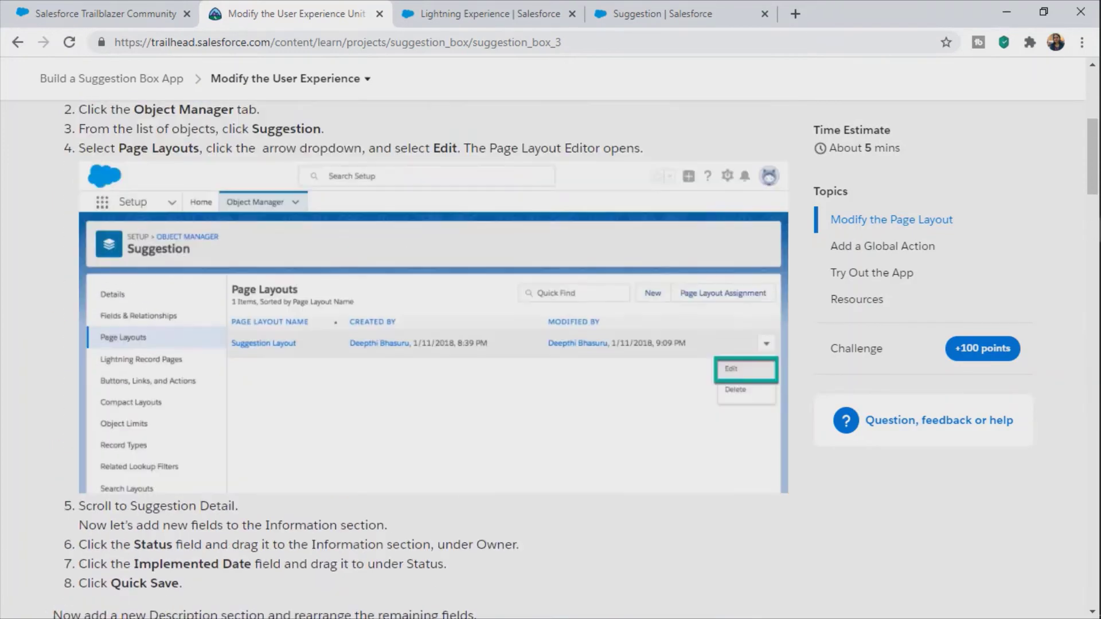
{"action": "scroll", "coordinate": [402, 344], "scroll_direction": "down", "scroll_amount": 12}
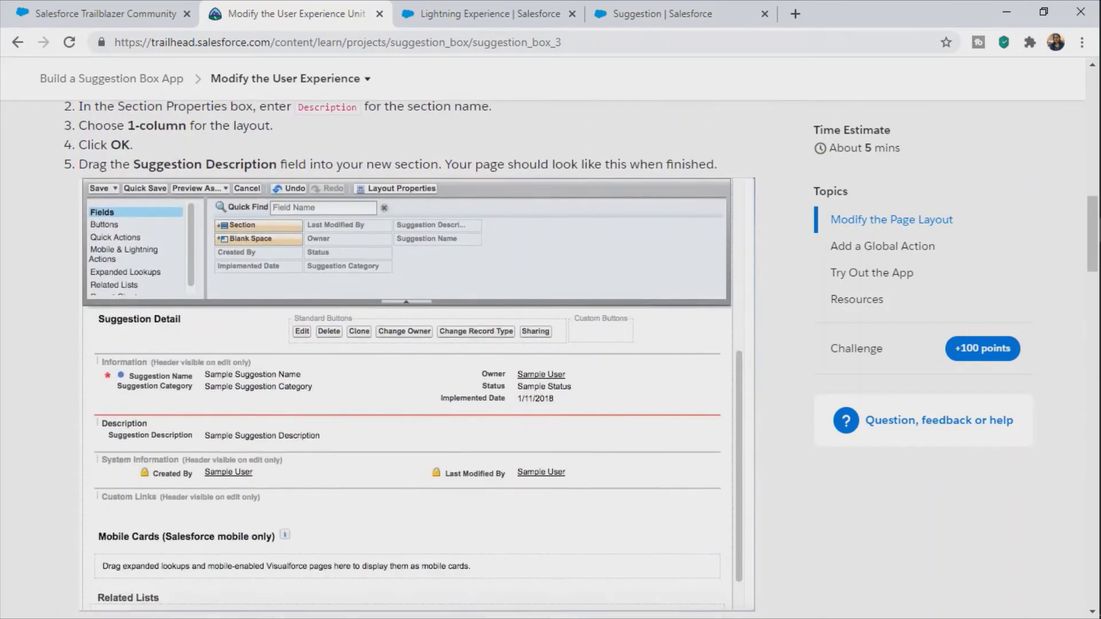
{"action": "scroll", "coordinate": [402, 344], "scroll_direction": "down", "scroll_amount": 5}
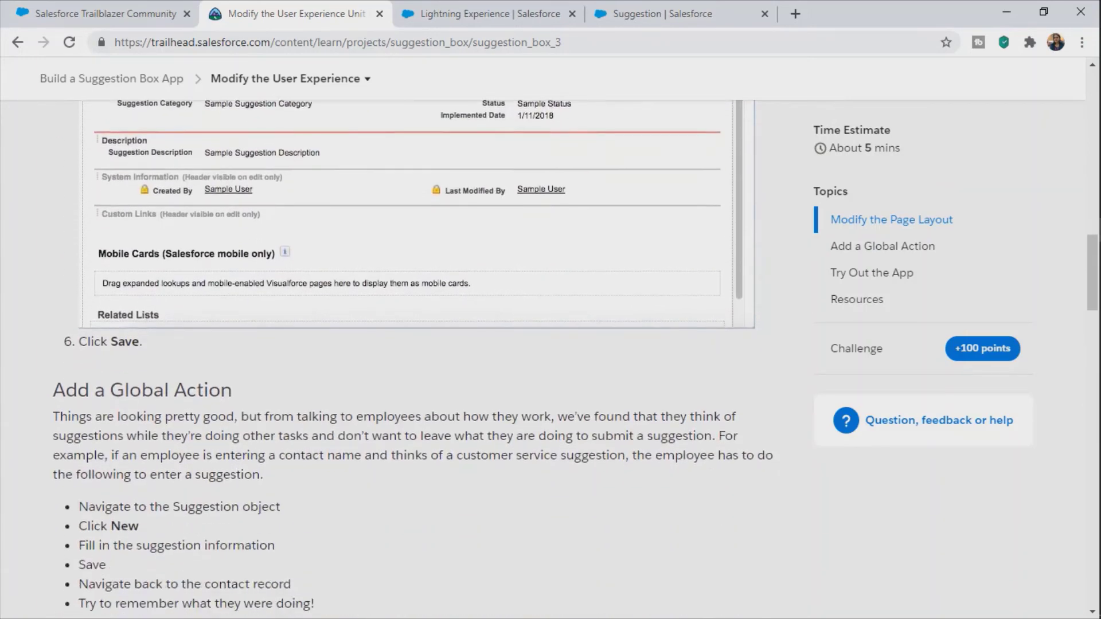
{"action": "scroll", "coordinate": [401, 344], "scroll_direction": "down", "scroll_amount": 3}
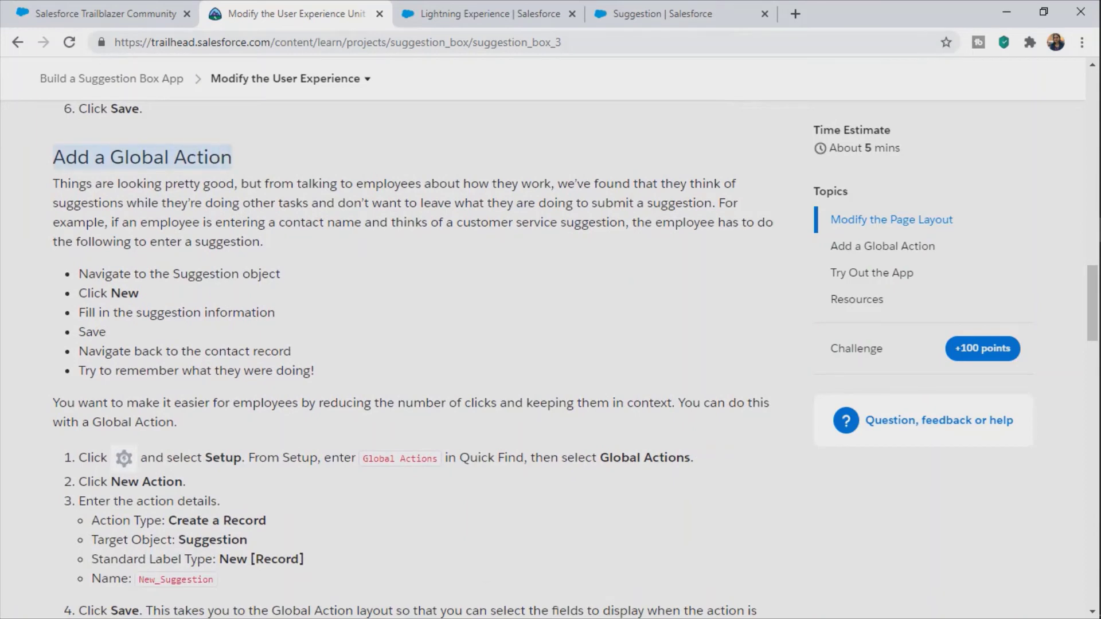
{"action": "scroll", "coordinate": [401, 344], "scroll_direction": "down", "scroll_amount": 3}
{"action": "scroll", "coordinate": [402, 344], "scroll_direction": "down", "scroll_amount": 1}
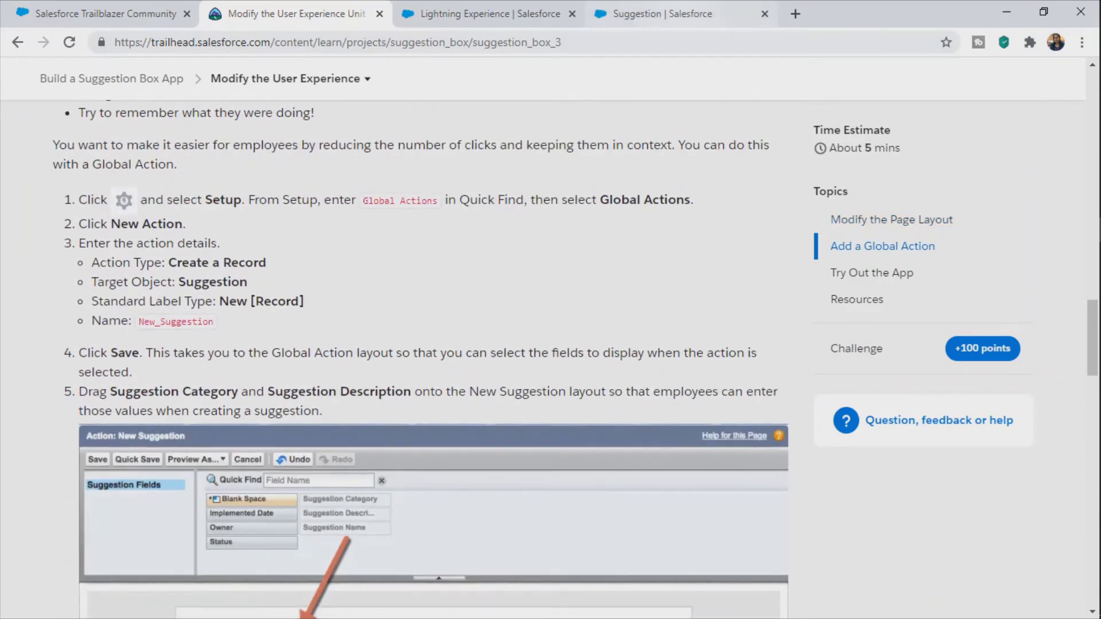
- Find Global Actions in Salesforce Setup by searching for "glo" and open its page
{"action": "left_click", "coordinate": [662, 13]}
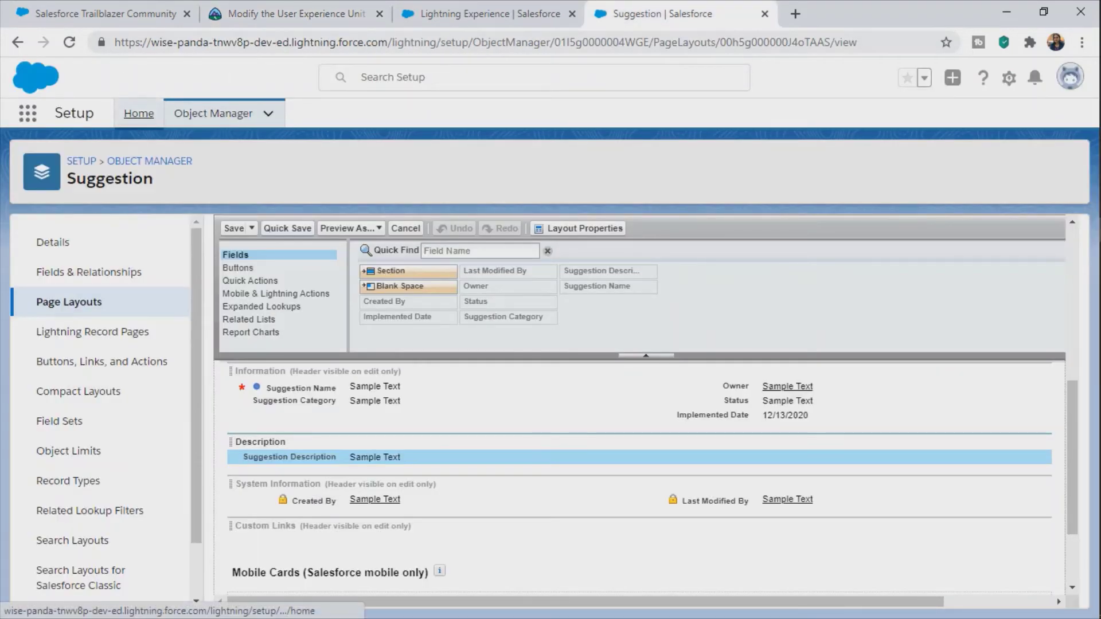
{"action": "left_click", "coordinate": [138, 113]}
{"action": "type", "text": "glo"}
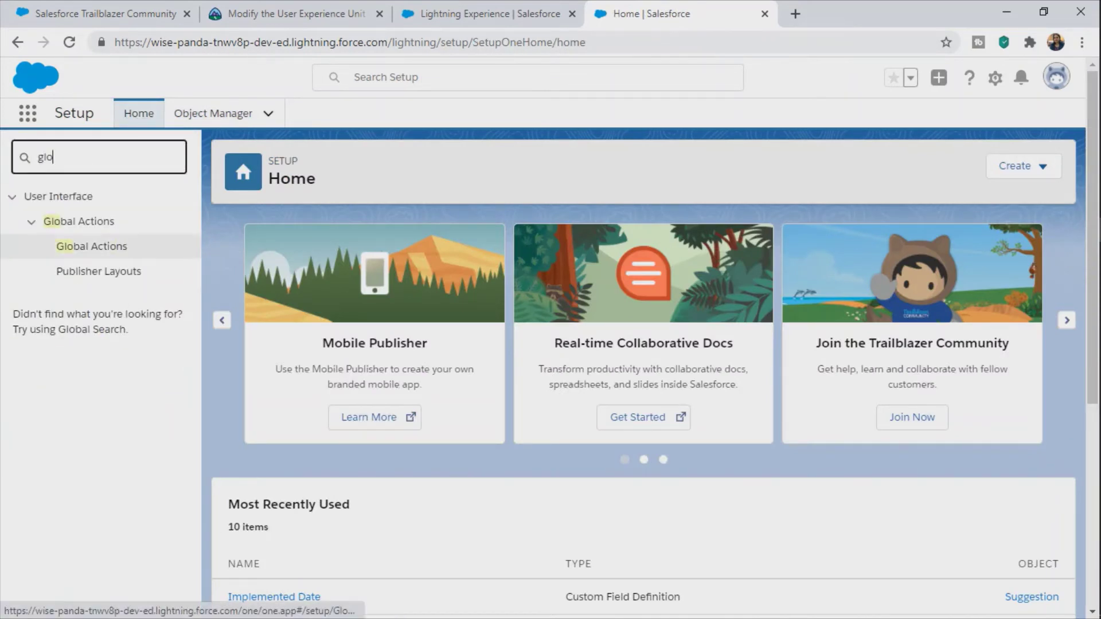
{"action": "left_click", "coordinate": [91, 246]}
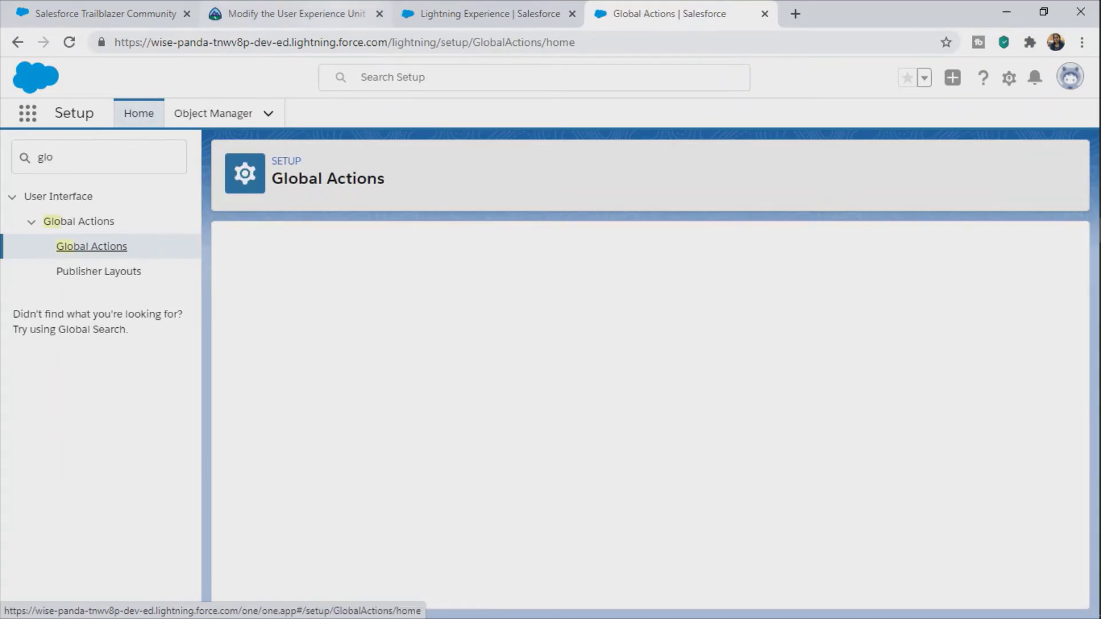
- Copy the action type Create a Record from Trailhead's instructions and start a new global action in Salesforce
{"action": "key", "text": "ctrl+2"}
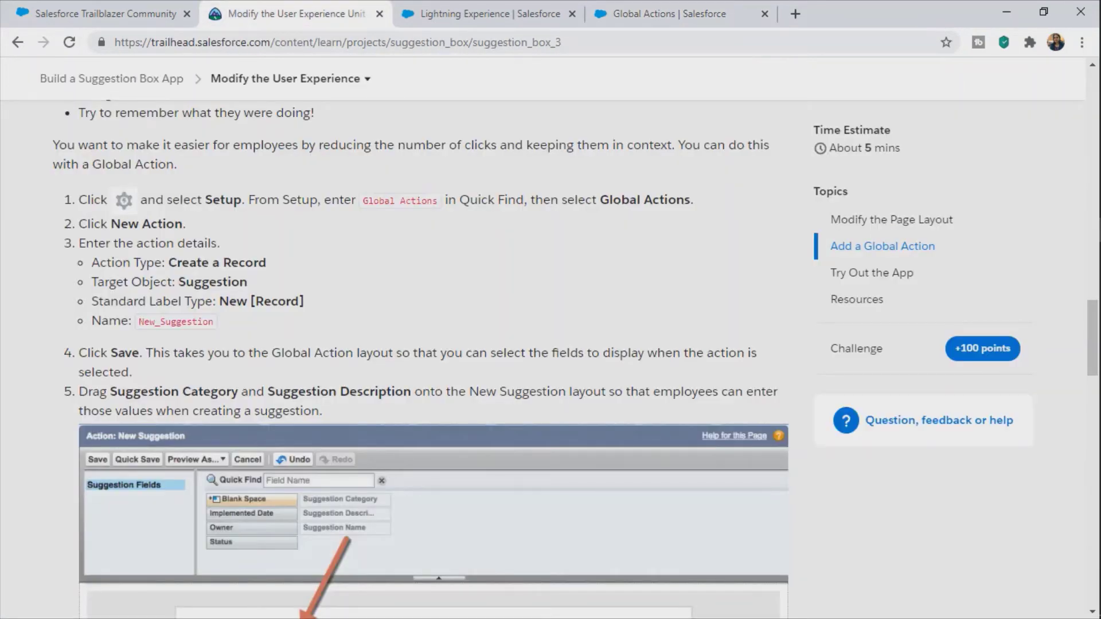
{"action": "left_click_drag", "start_coordinate": [168, 263], "coordinate": [265, 263]}
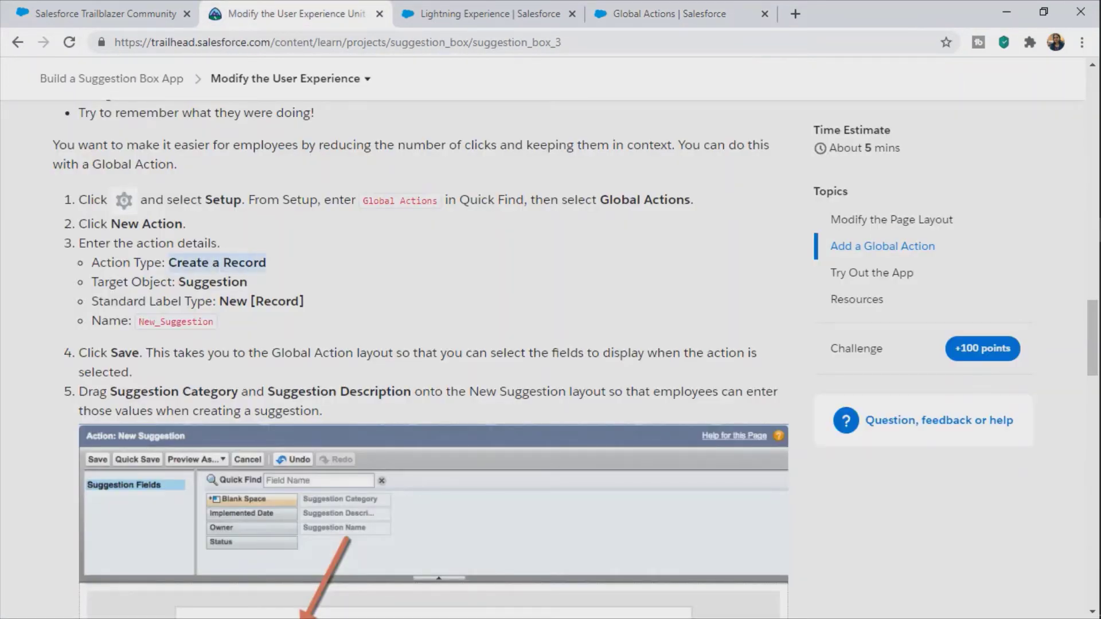
{"action": "right_click", "coordinate": [238, 262]}
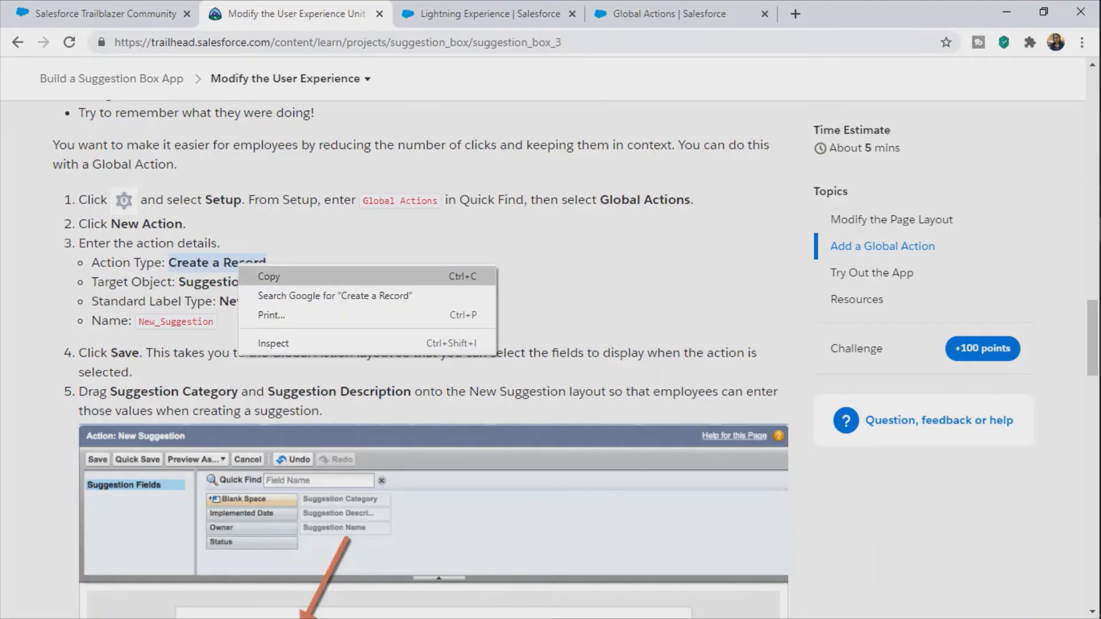
{"action": "left_click", "coordinate": [258, 275]}
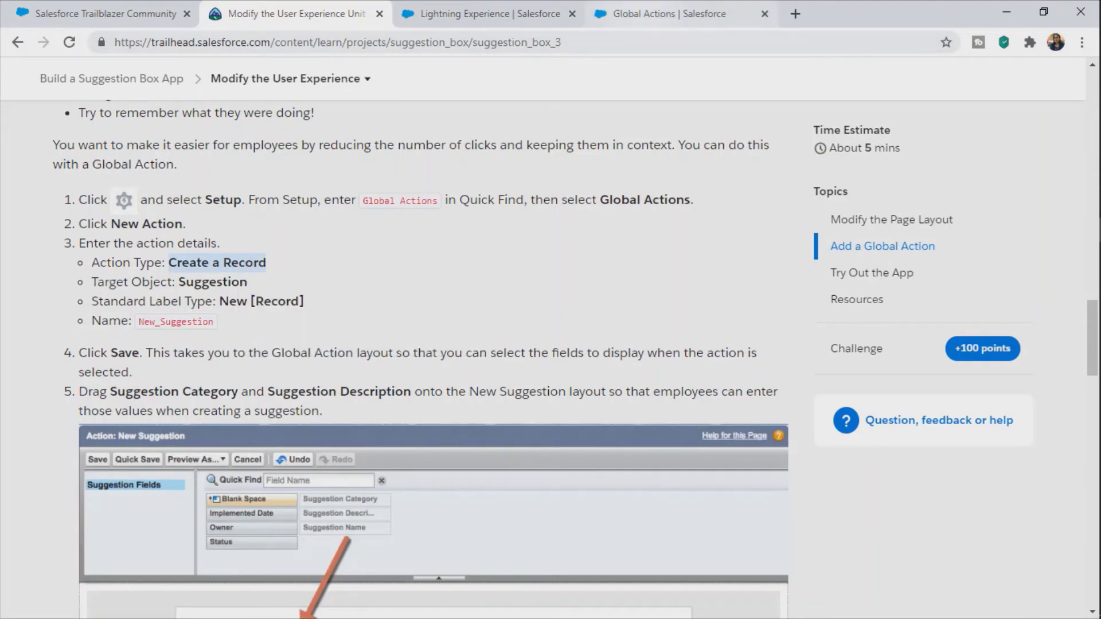
{"action": "key", "text": "ctrl+4"}
{"action": "left_click", "coordinate": [514, 307]}
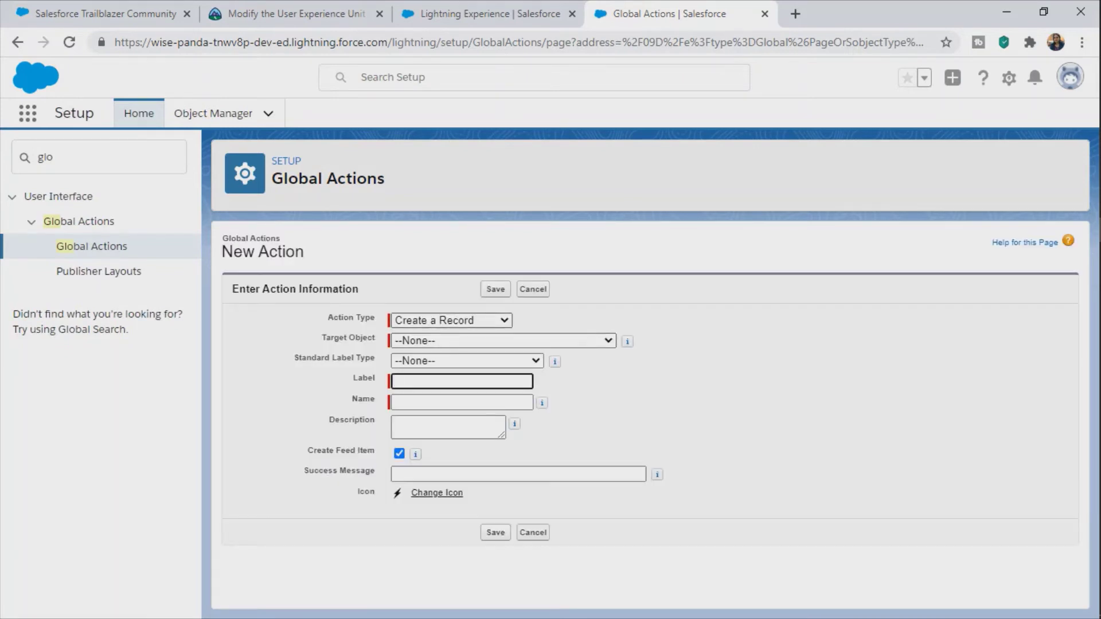
- Check the required target object in Trailhead and set the new action's Target Object to Suggestion
{"action": "key", "text": "ctrl+2"}
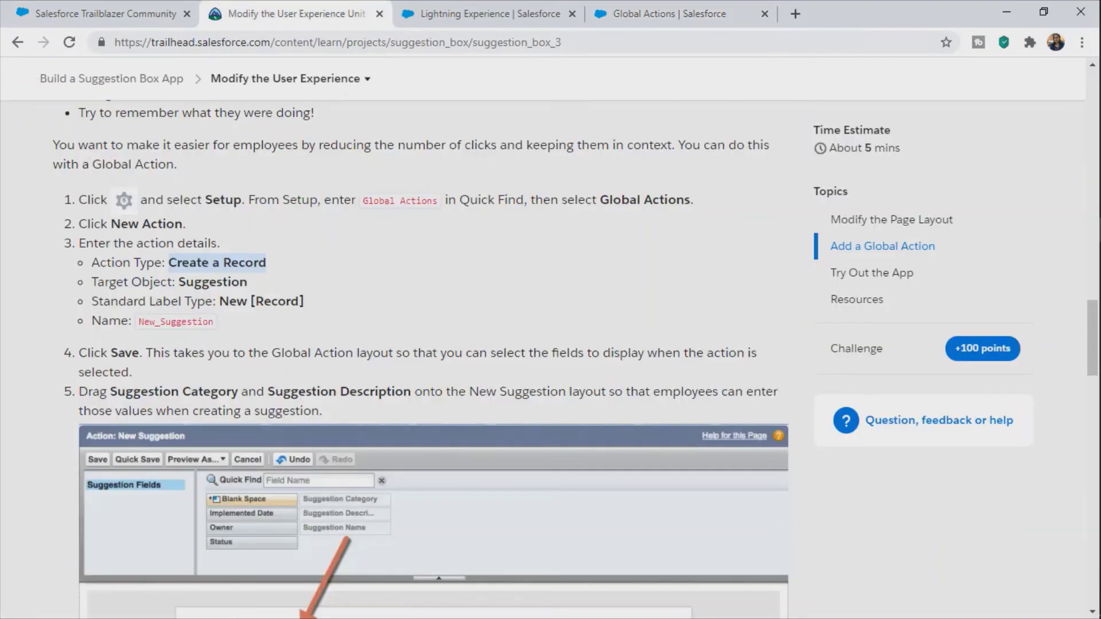
{"action": "left_click", "coordinate": [103, 283]}
{"action": "key", "text": "ctrl+4"}
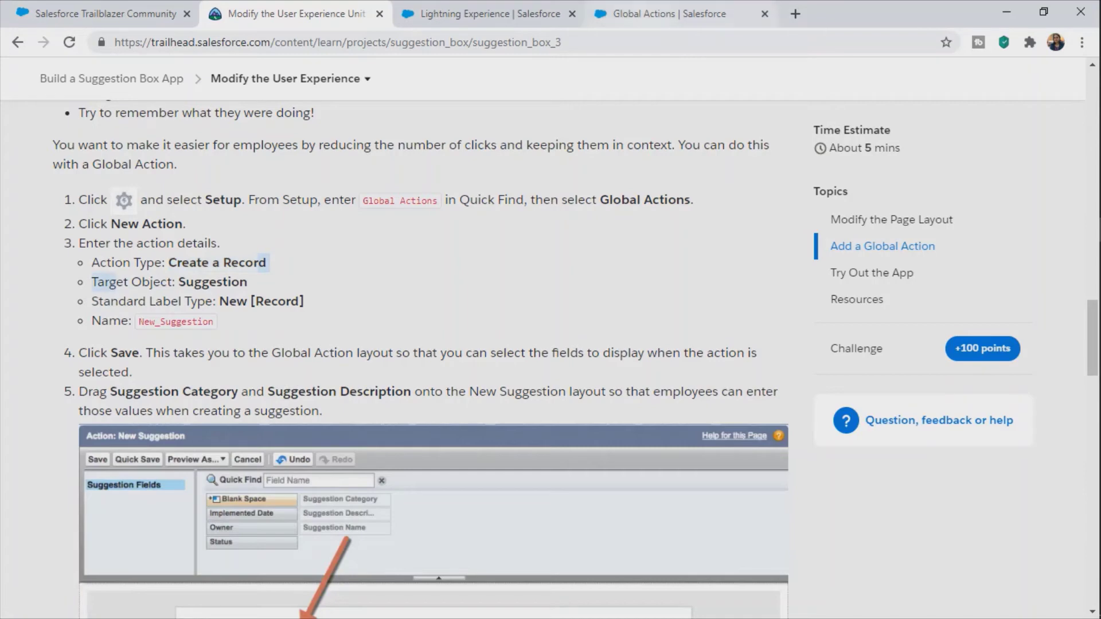
{"action": "left_click", "coordinate": [503, 340]}
{"action": "left_click", "coordinate": [502, 341]}
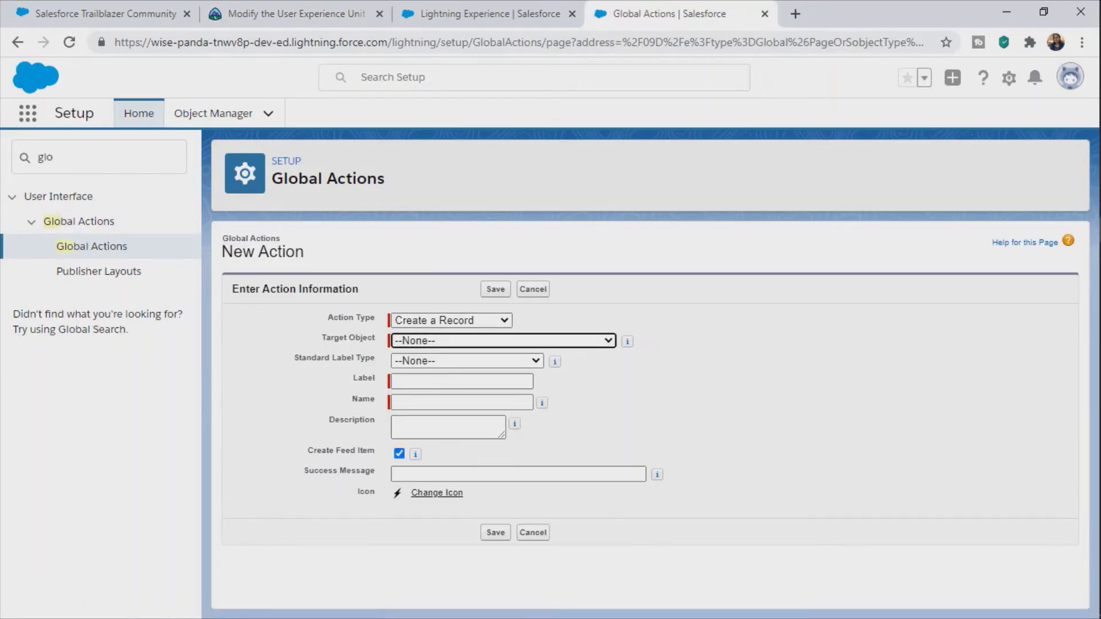
{"action": "left_click", "coordinate": [503, 341]}
{"action": "key", "text": "s"}
{"action": "key", "text": "Return"}
{"action": "left_click", "coordinate": [296, 14]}
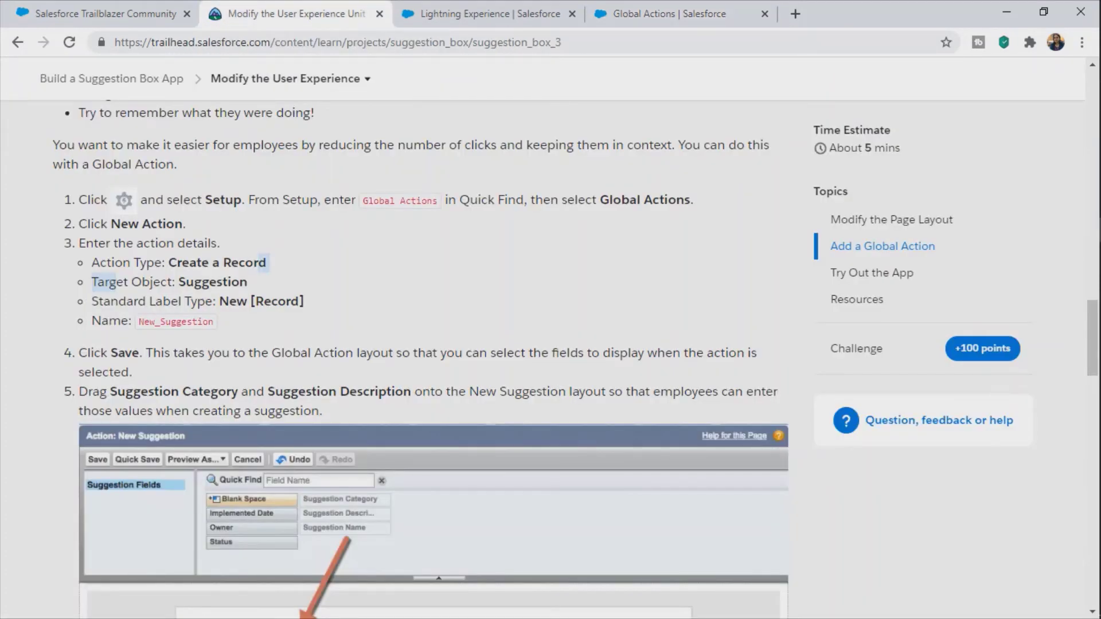
{"action": "left_click_drag", "start_coordinate": [220, 301], "coordinate": [303, 301]}
{"action": "right_click", "coordinate": [280, 305]}
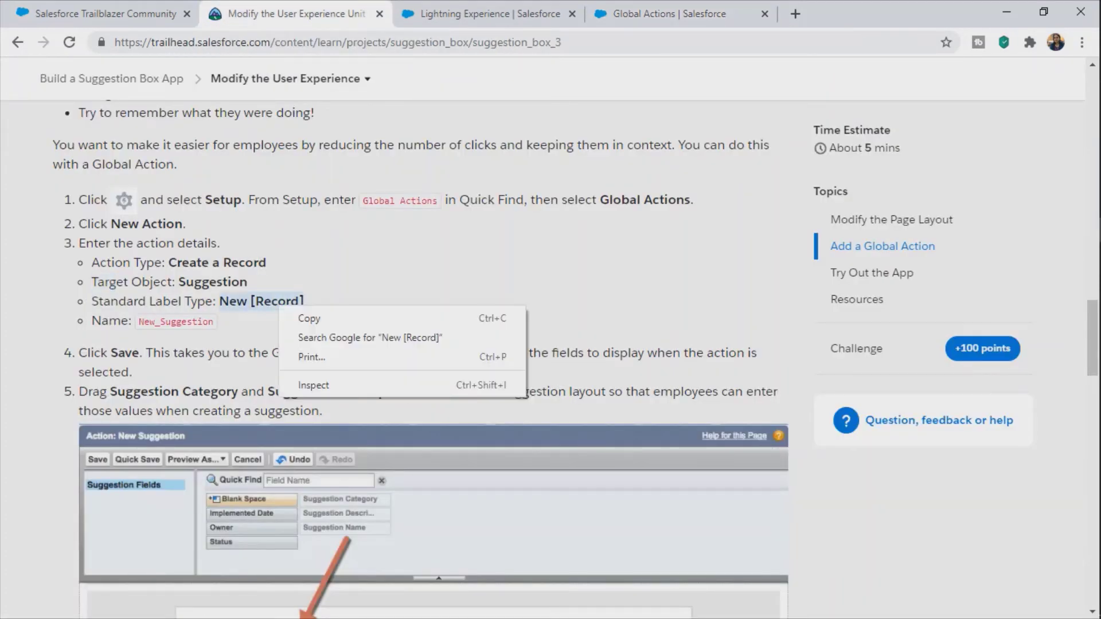
{"action": "left_click", "coordinate": [298, 317]}
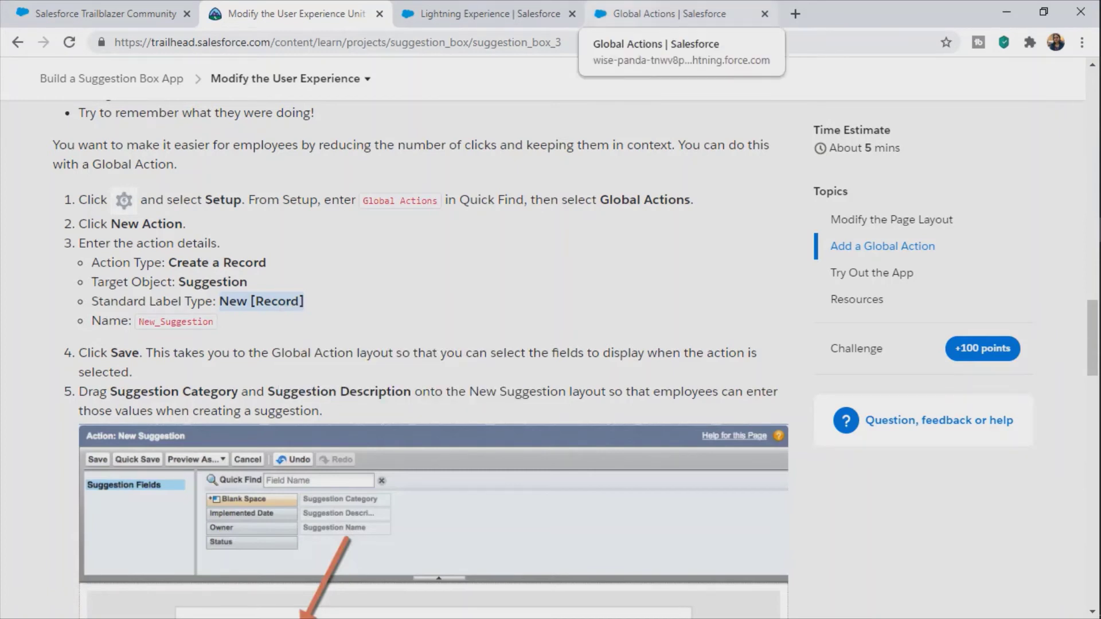
{"action": "left_click", "coordinate": [669, 13]}
{"action": "left_click", "coordinate": [436, 382]}
{"action": "right_click", "coordinate": [422, 380]}
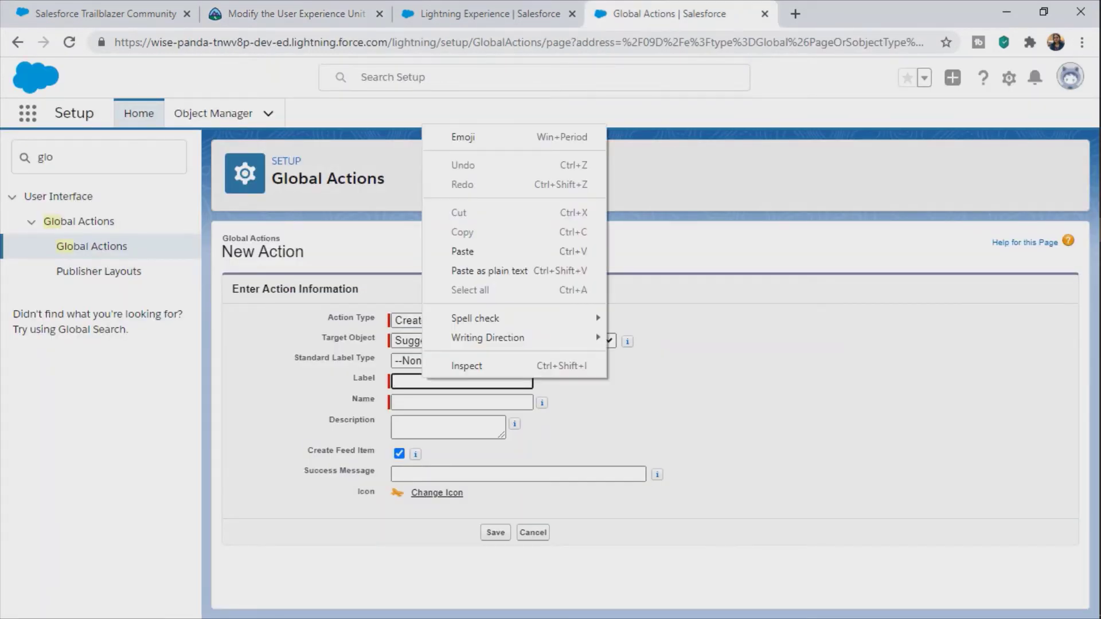
{"action": "left_click", "coordinate": [462, 251]}
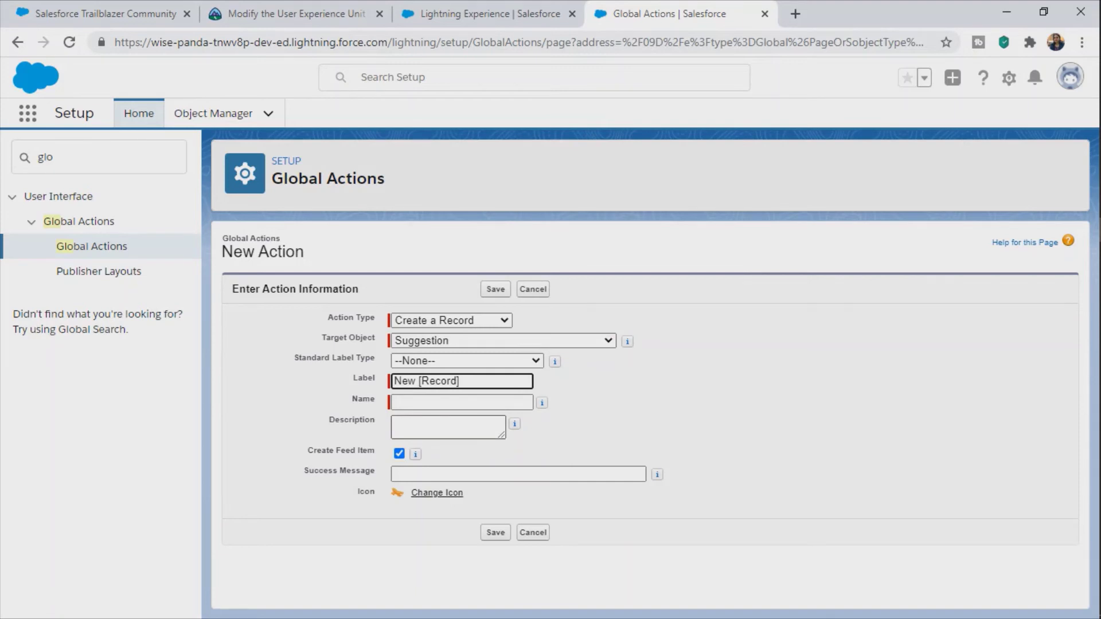
{"action": "left_click", "coordinate": [264, 13]}
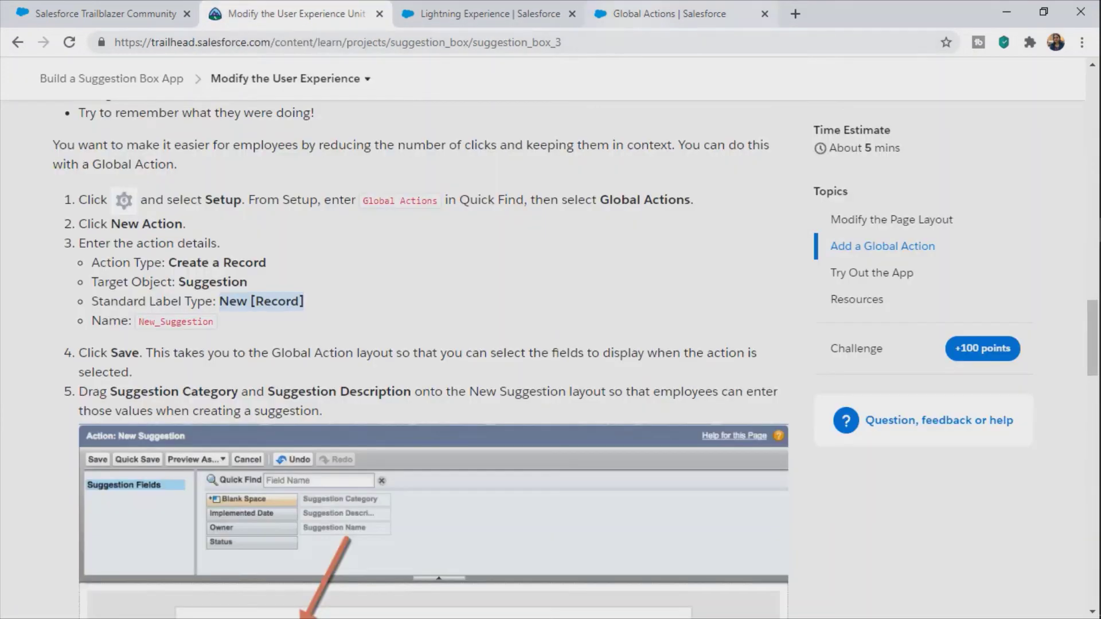
{"action": "left_click", "coordinate": [669, 13]}
{"action": "left_click_drag", "start_coordinate": [466, 381], "coordinate": [392, 381]}
{"action": "key", "text": "BackSpace"}
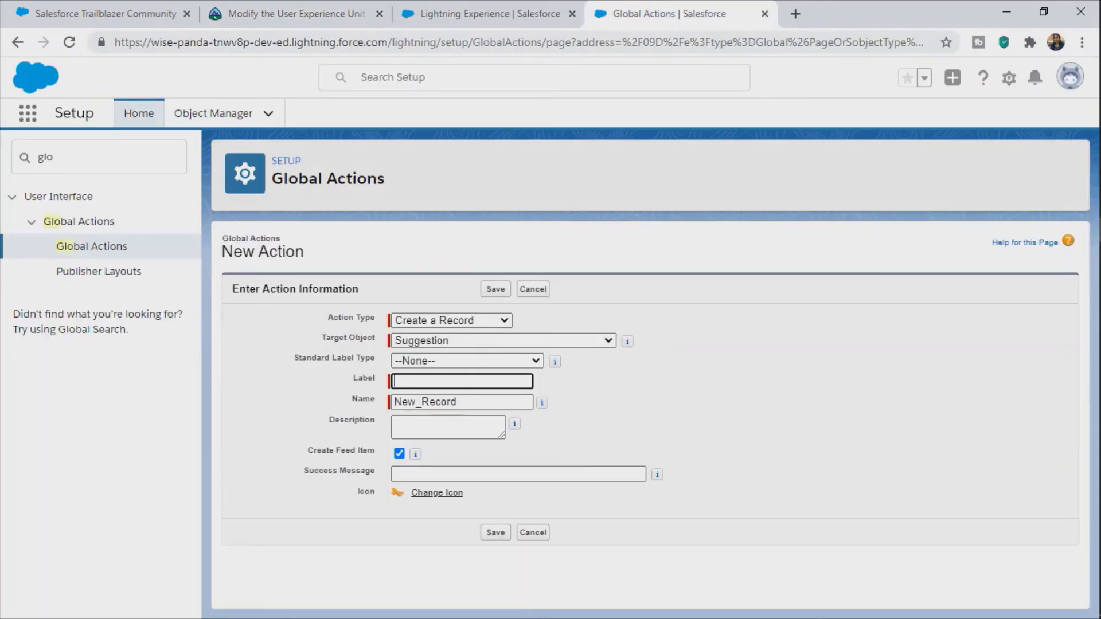
- Set the new action's Standard Label Type to New [Record]
{"action": "key", "text": "shift+Tab"}
{"action": "key", "text": "alt+Down"}
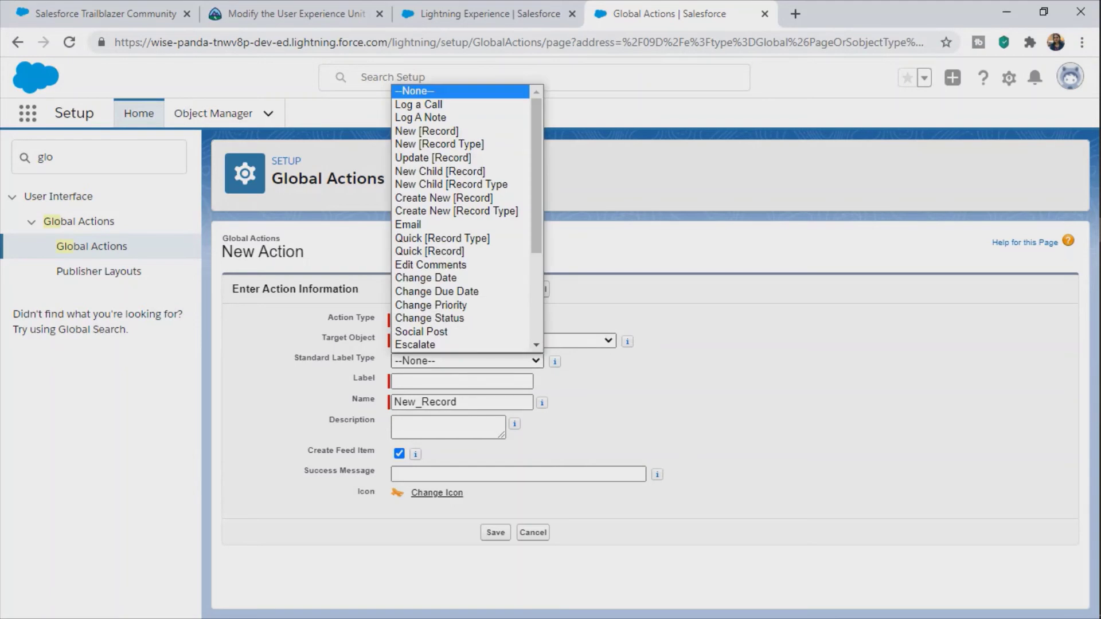
{"action": "key", "text": "Down"}
{"action": "key", "text": "Down"}
{"action": "key", "text": "Down"}
{"action": "key", "text": "Return"}
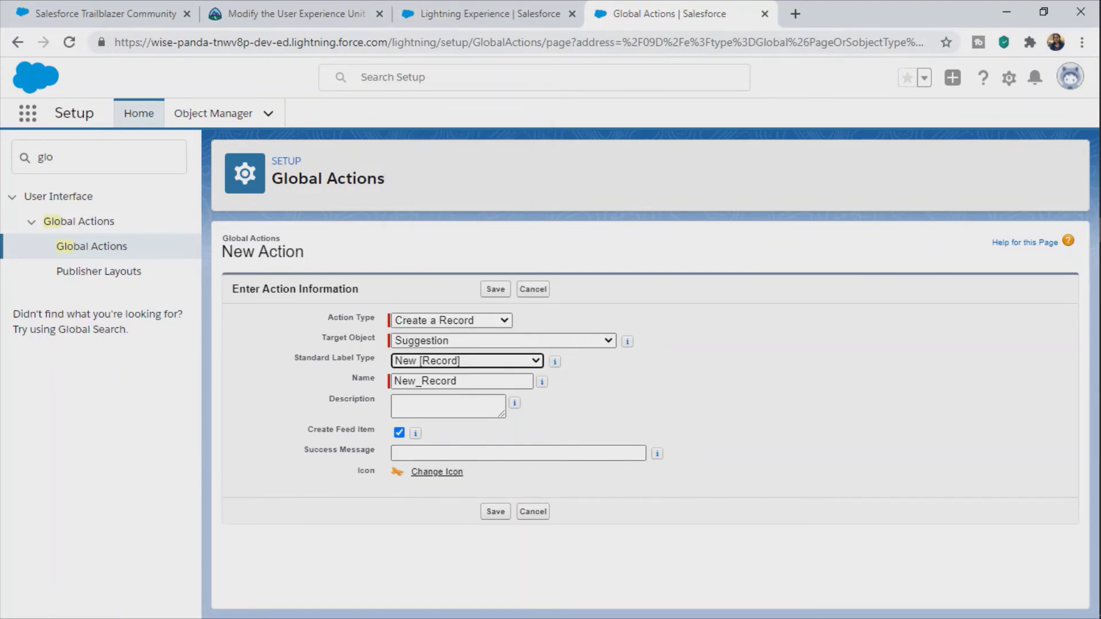
- Copy the name New_Suggestion from Trailhead's instructions and set it as the new global action's Name in Salesforce
{"action": "left_click", "coordinate": [287, 13]}
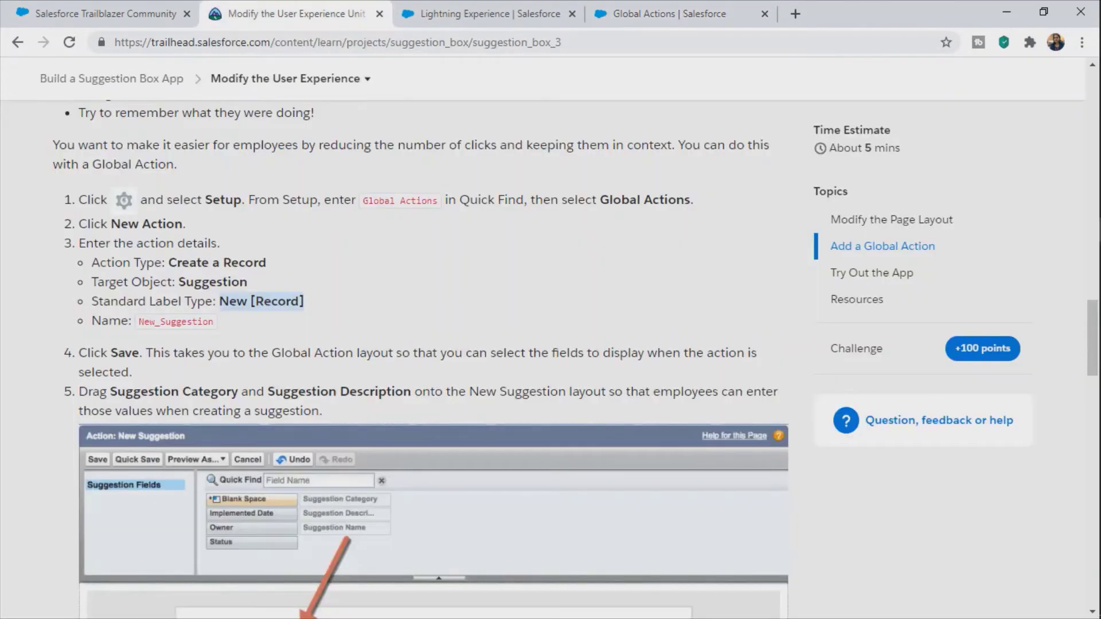
{"action": "double_click", "coordinate": [175, 321]}
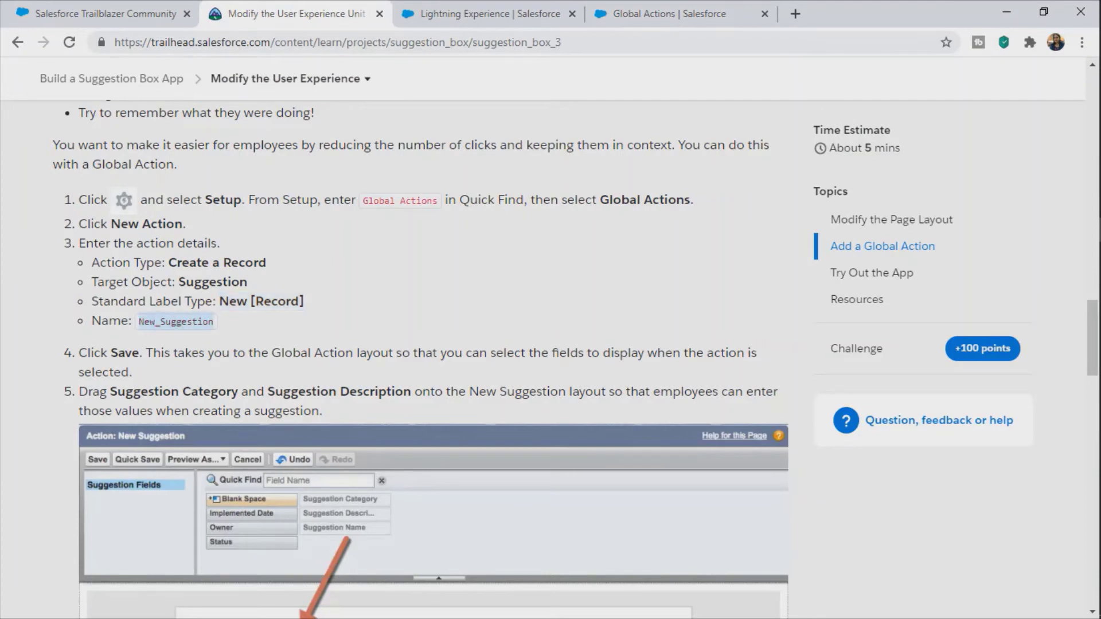
{"action": "left_click", "coordinate": [195, 322]}
{"action": "double_click", "coordinate": [195, 322]}
{"action": "right_click", "coordinate": [195, 325]}
{"action": "left_click", "coordinate": [226, 338]}
{"action": "key", "text": "ctrl+Tab"}
{"action": "key", "text": "ctrl+Tab"}
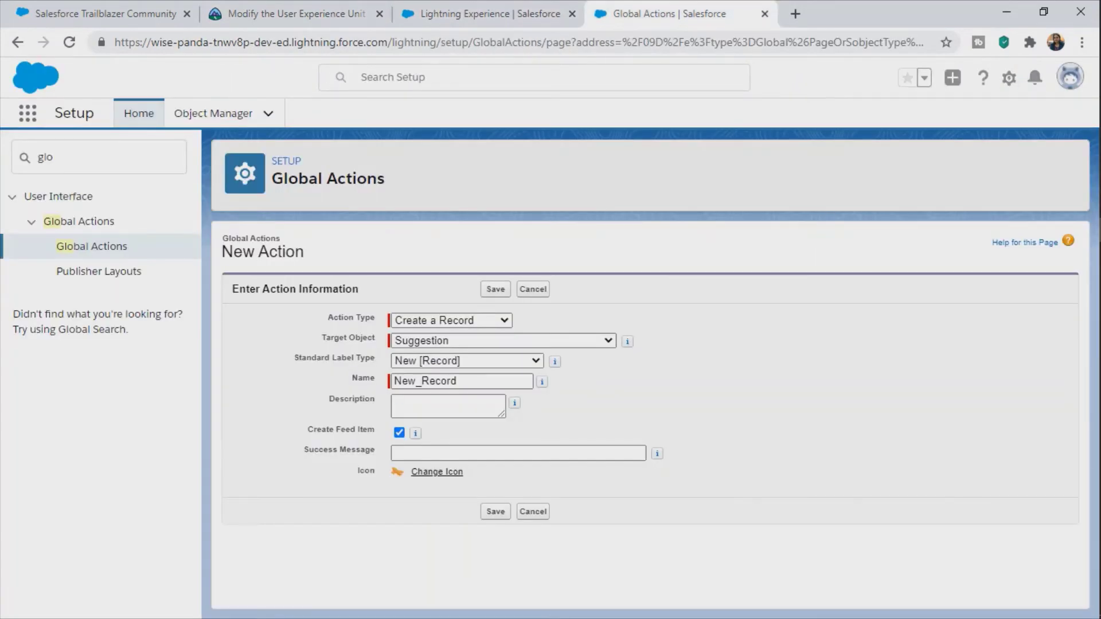
{"action": "double_click", "coordinate": [426, 381]}
{"action": "right_click", "coordinate": [440, 380]}
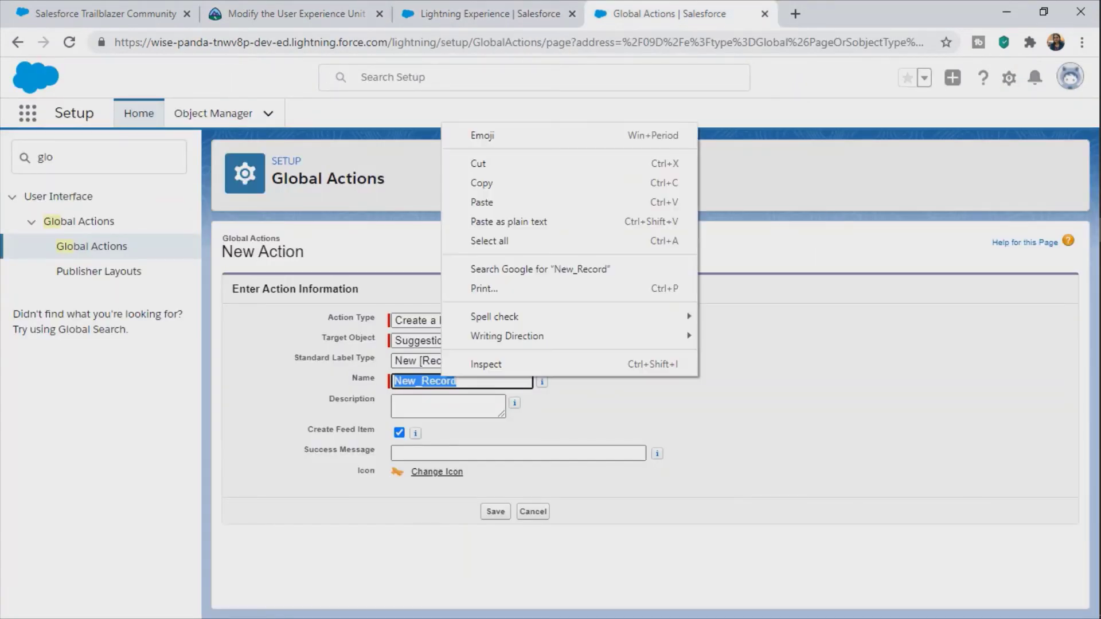
{"action": "left_click", "coordinate": [476, 202]}
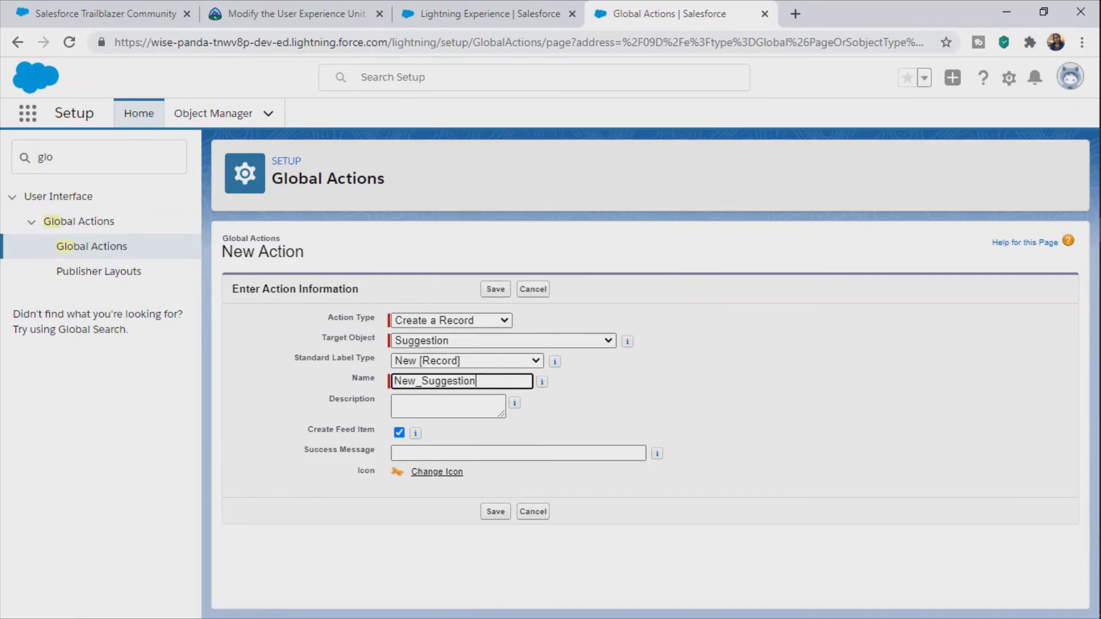
- Check the next instruction in Trailhead and save the New_Suggestion global action in Salesforce
{"action": "key", "text": "ctrl+shift+Tab"}
{"action": "key", "text": "ctrl+shift+Tab"}
{"action": "scroll", "coordinate": [418, 361], "scroll_direction": "down", "scroll_amount": 3}
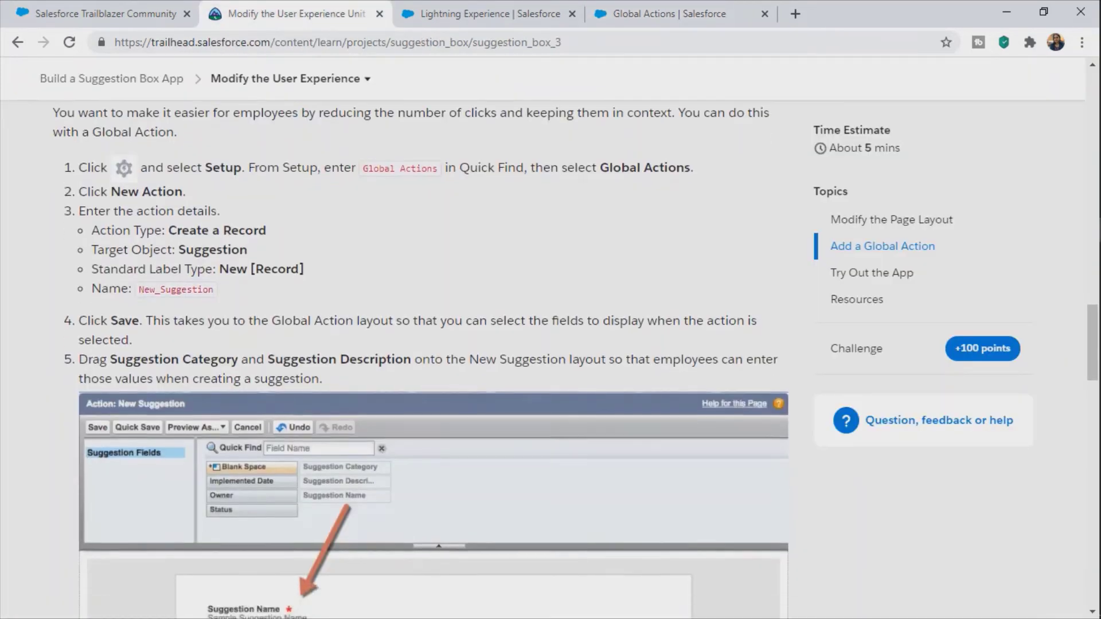
{"action": "key", "text": "ctrl+Tab"}
{"action": "key", "text": "ctrl+Tab"}
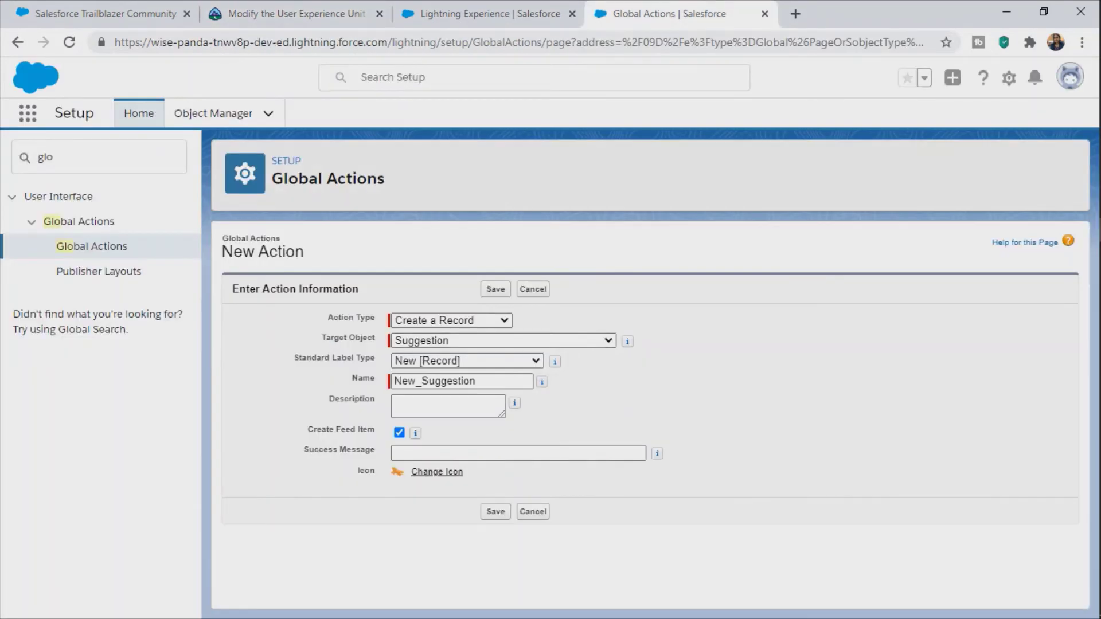
{"action": "key", "text": "Return"}
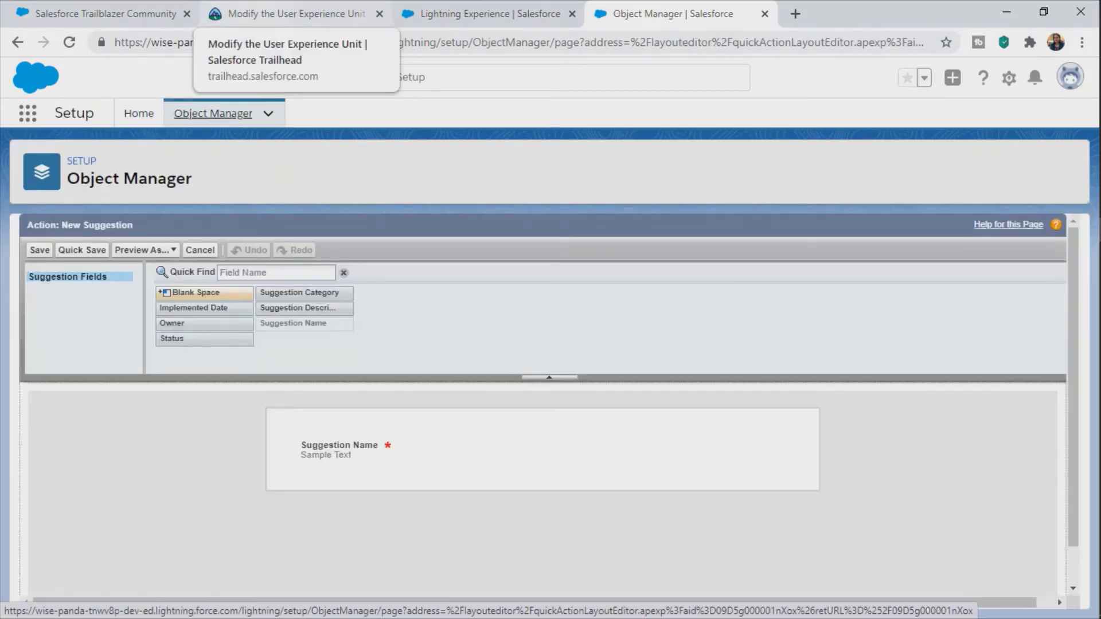
- Review the required layout fields in Trailhead and add Suggestion Category above Suggestion Name in the New Suggestion action layout
{"action": "left_click", "coordinate": [289, 14]}
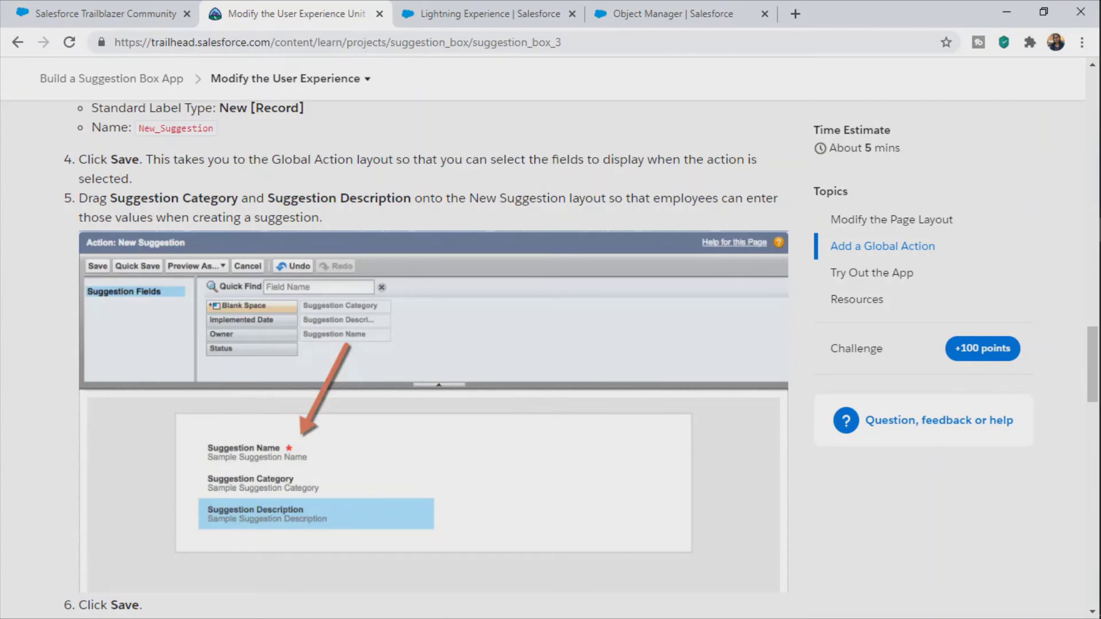
{"action": "scroll", "coordinate": [426, 359], "scroll_direction": "down", "scroll_amount": 1}
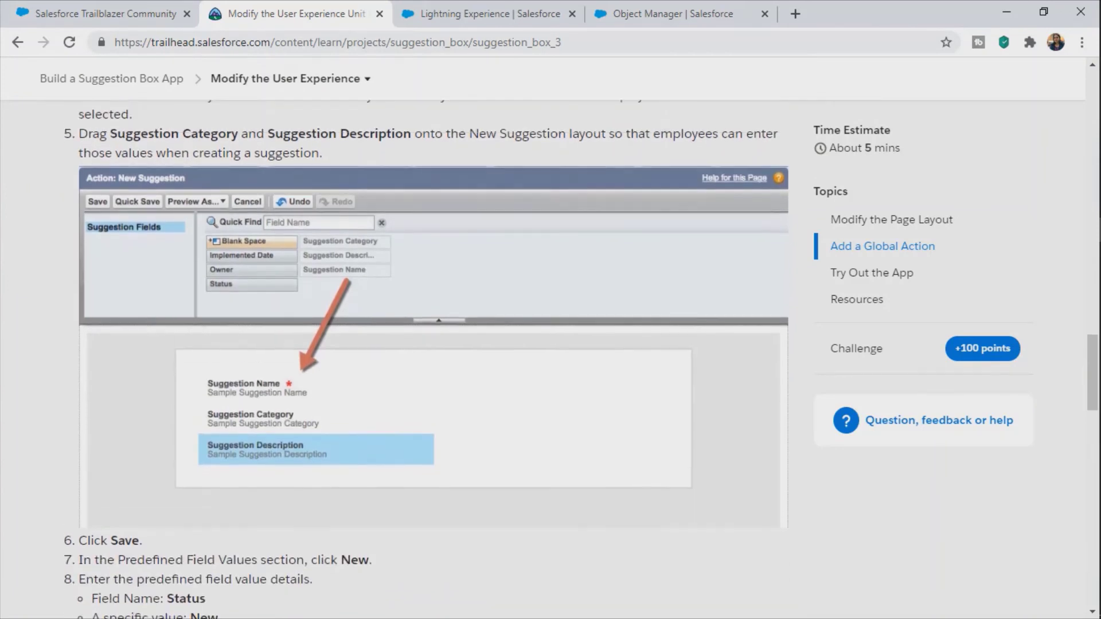
{"action": "scroll", "coordinate": [427, 359], "scroll_direction": "down", "scroll_amount": 1}
{"action": "scroll", "coordinate": [427, 359], "scroll_direction": "up", "scroll_amount": 1}
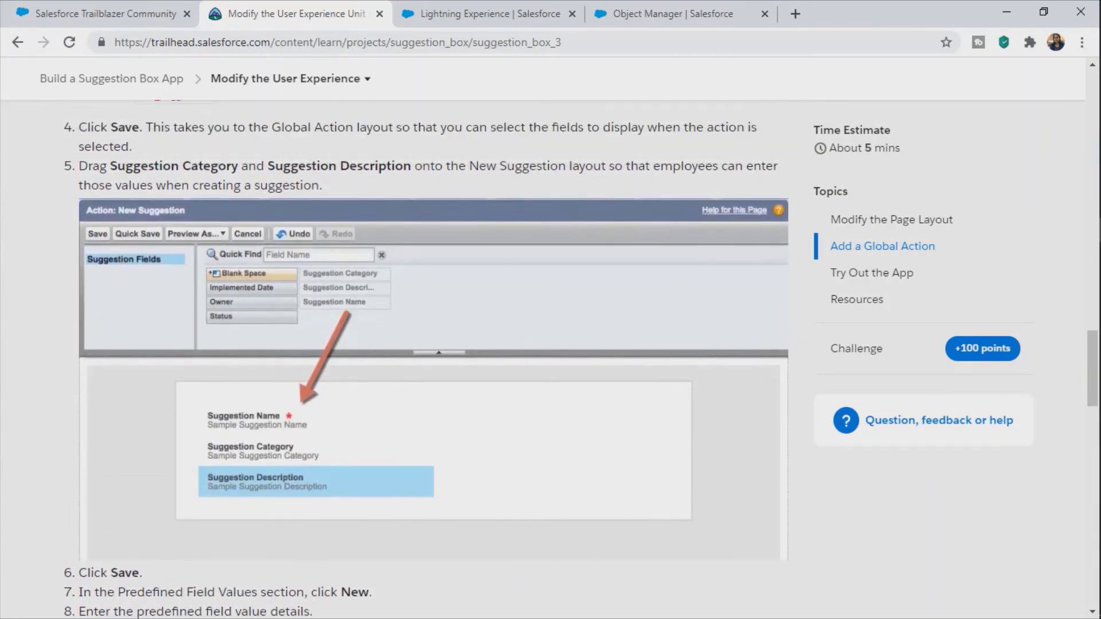
{"action": "left_click_drag", "start_coordinate": [88, 166], "coordinate": [110, 165]}
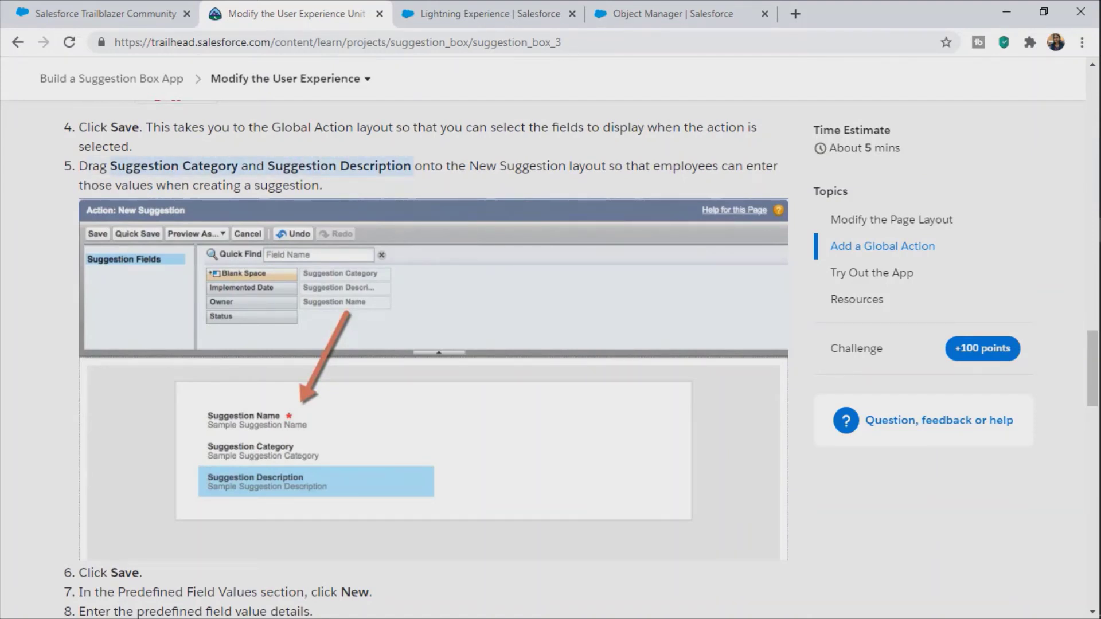
{"action": "left_click", "coordinate": [261, 166]}
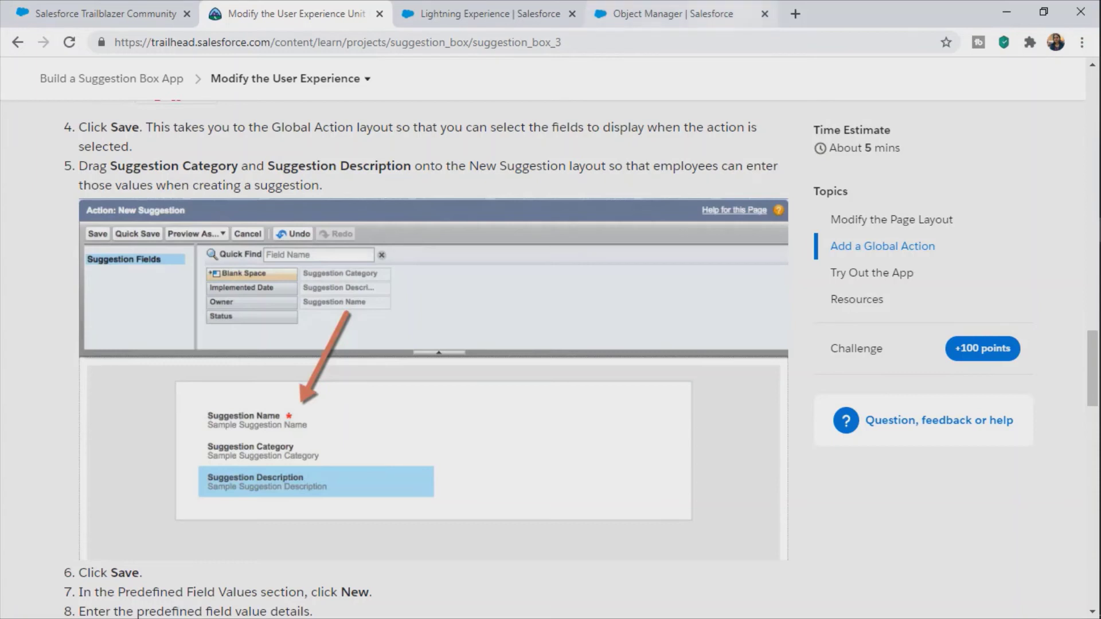
{"action": "left_click", "coordinate": [660, 13]}
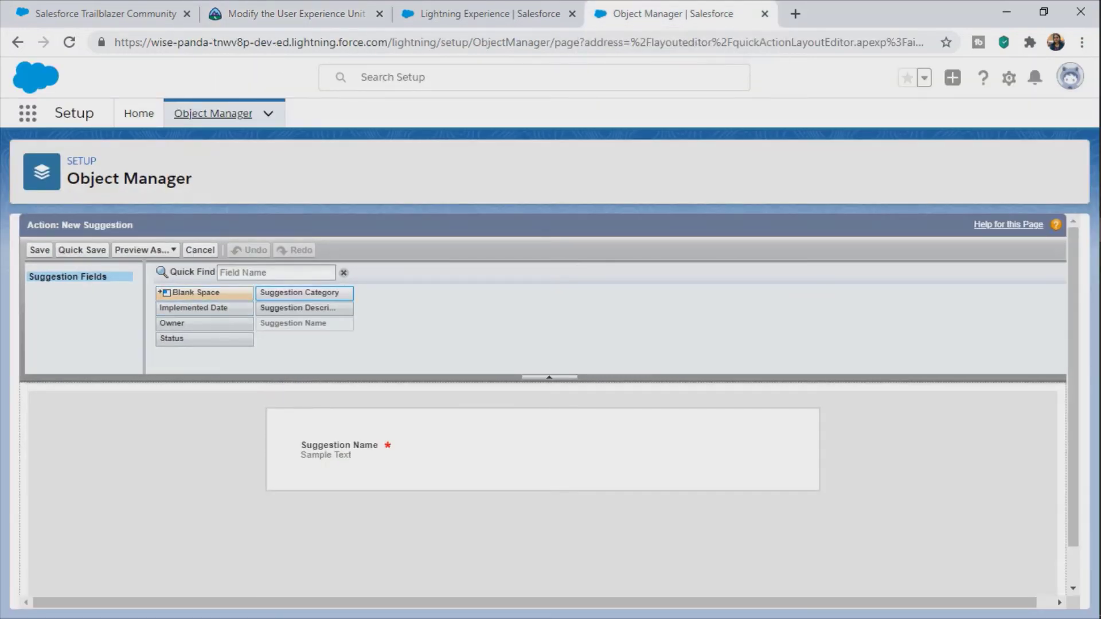
{"action": "left_click_drag", "start_coordinate": [299, 293], "coordinate": [298, 424]}
- Add Suggestion Description below Suggestion Category in the action layout and move Suggestion Name above both fields
{"action": "left_click", "coordinate": [292, 13]}
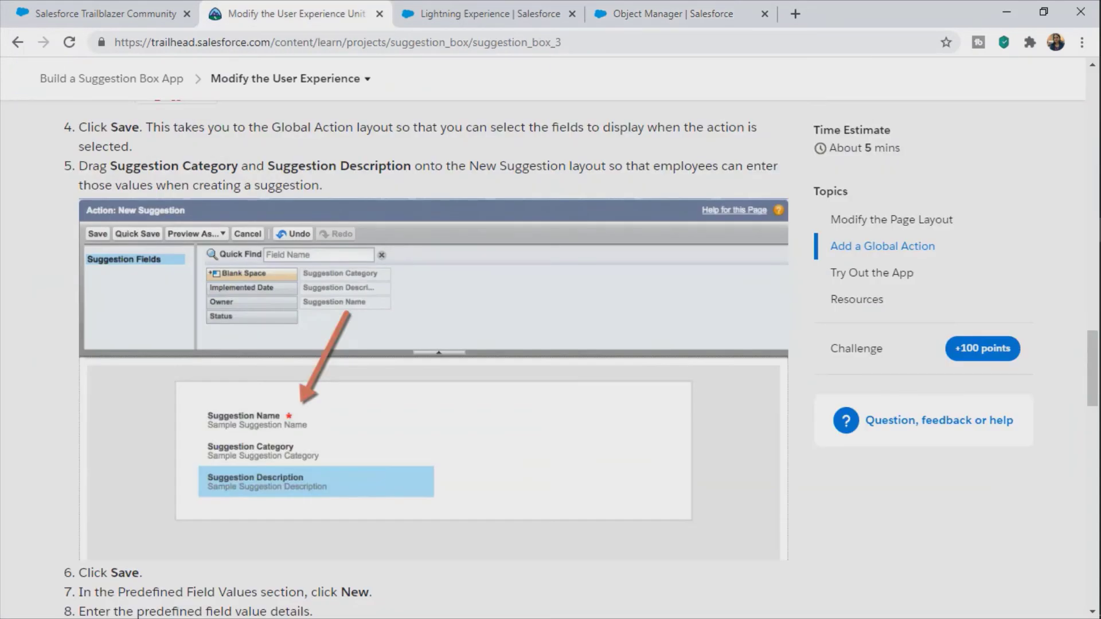
{"action": "left_click", "coordinate": [670, 14]}
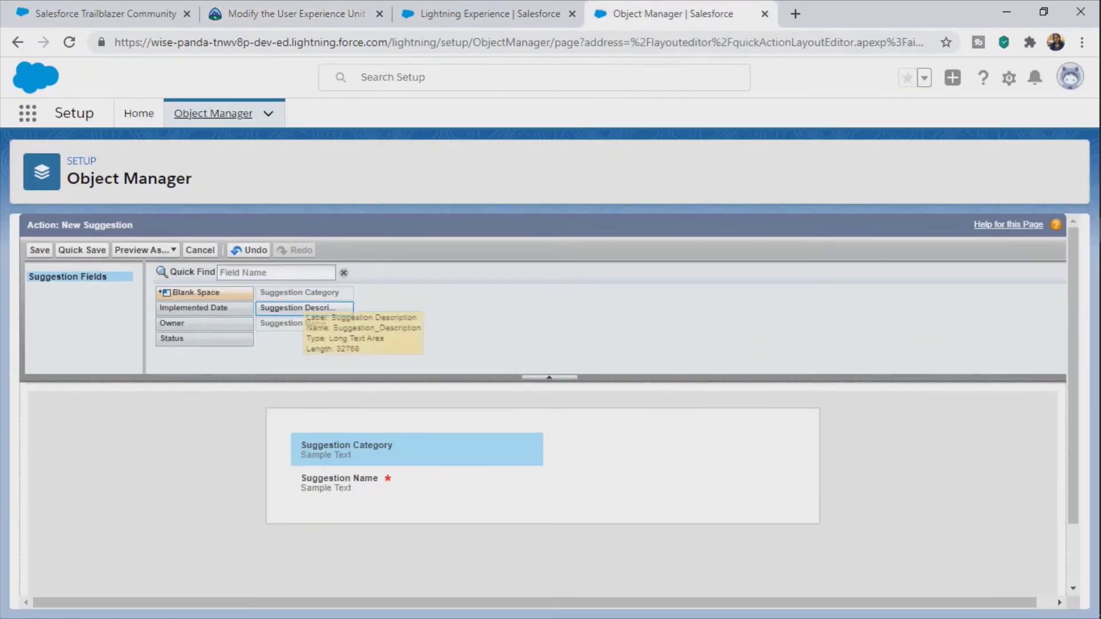
{"action": "left_click_drag", "start_coordinate": [304, 308], "coordinate": [326, 477]}
{"action": "left_click", "coordinate": [290, 13]}
{"action": "left_click", "coordinate": [671, 13]}
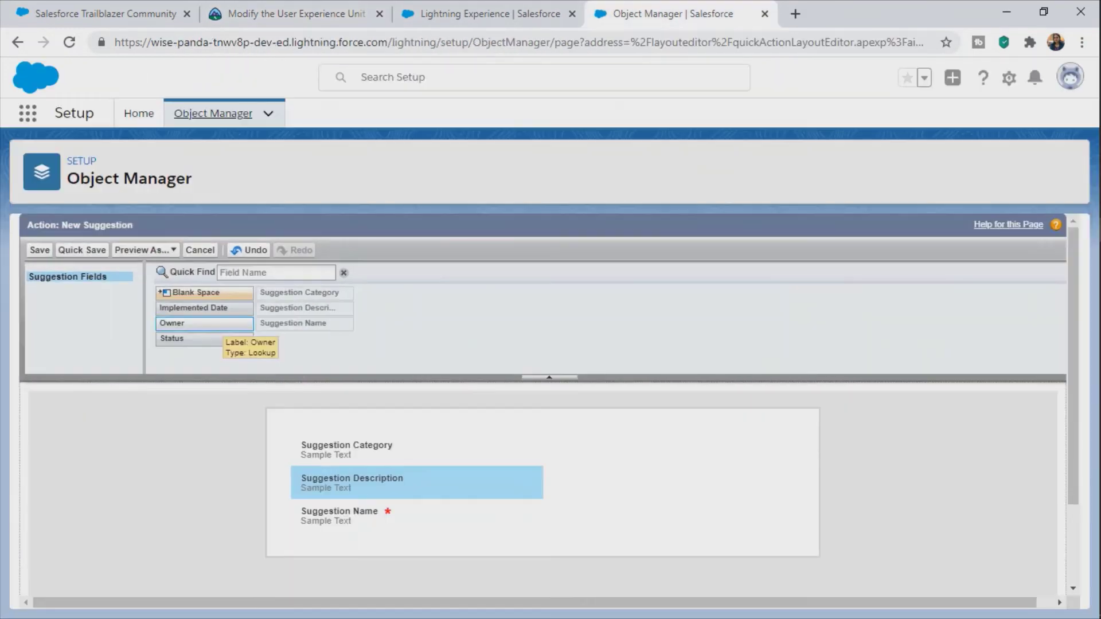
{"action": "left_click_drag", "start_coordinate": [344, 519], "coordinate": [356, 441]}
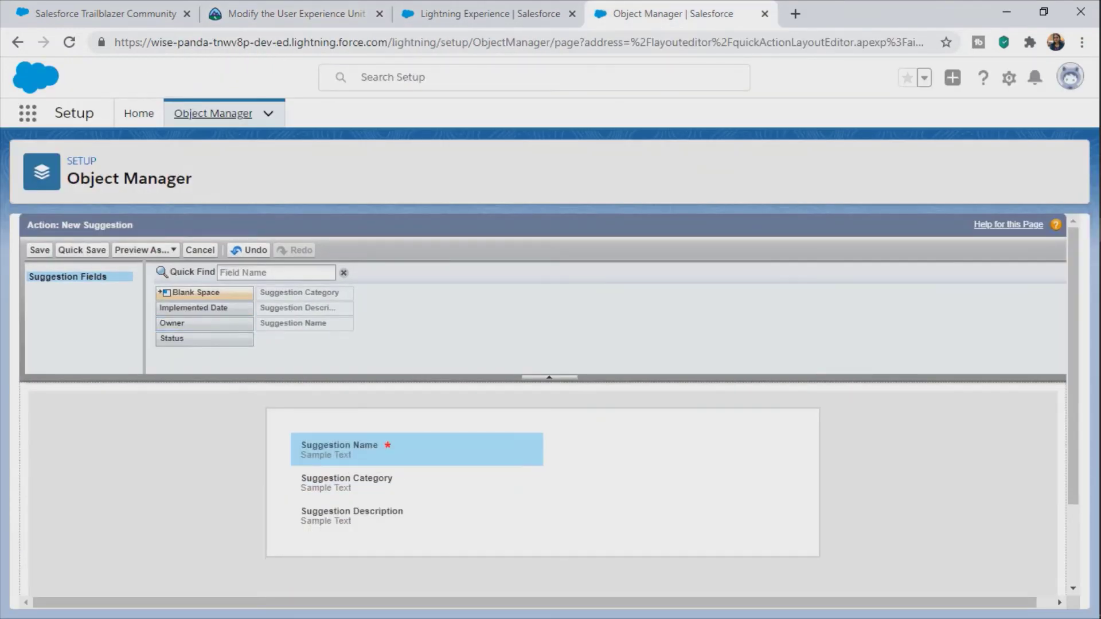
- Check Trailhead's instructions following the field placement and save the New Suggestion action layout in Salesforce
{"action": "left_click", "coordinate": [290, 13]}
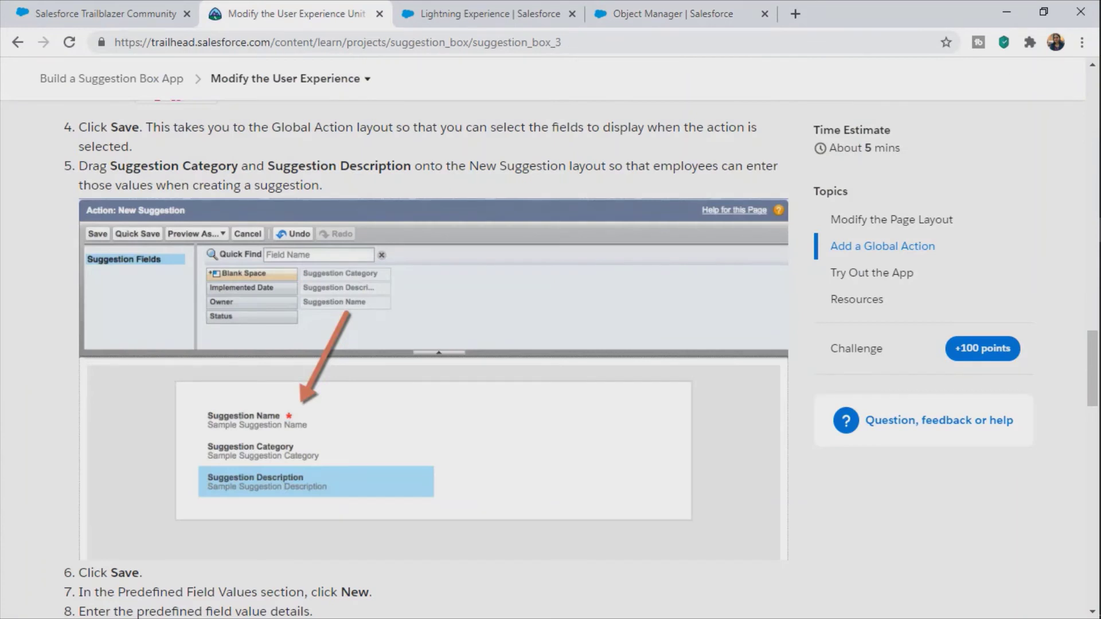
{"action": "scroll", "coordinate": [424, 355], "scroll_direction": "down", "scroll_amount": 6}
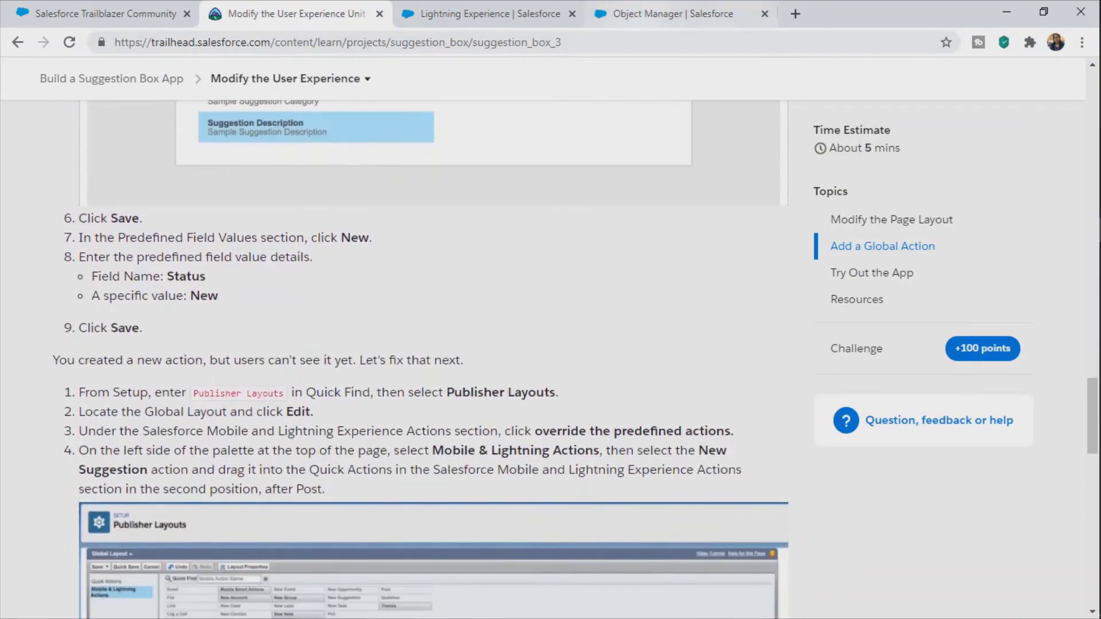
{"action": "left_click", "coordinate": [671, 13]}
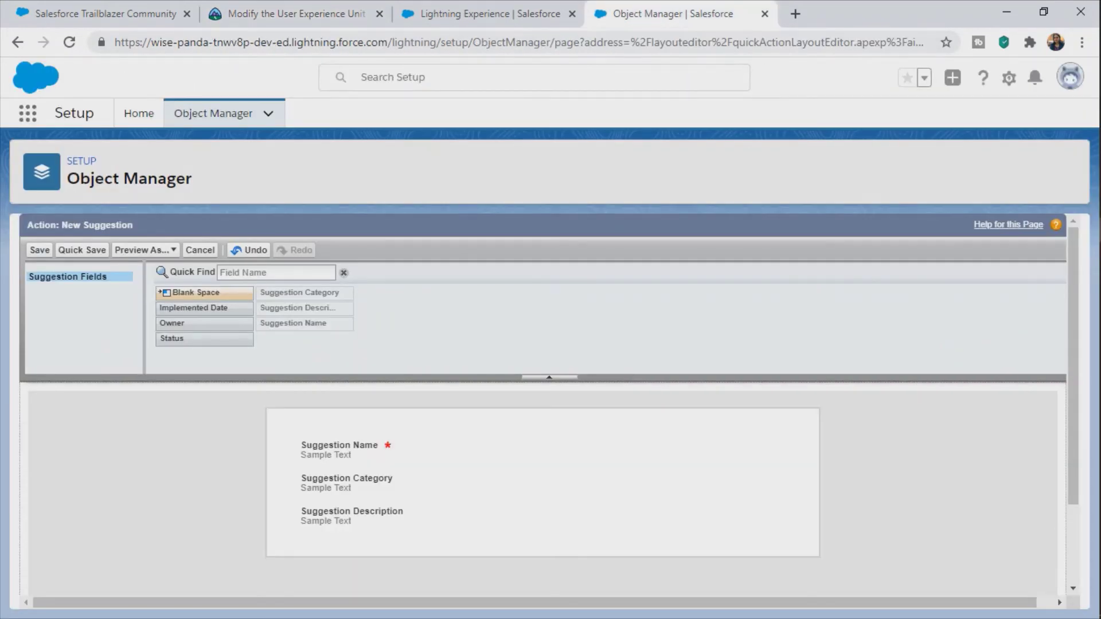
{"action": "left_click", "coordinate": [39, 250]}
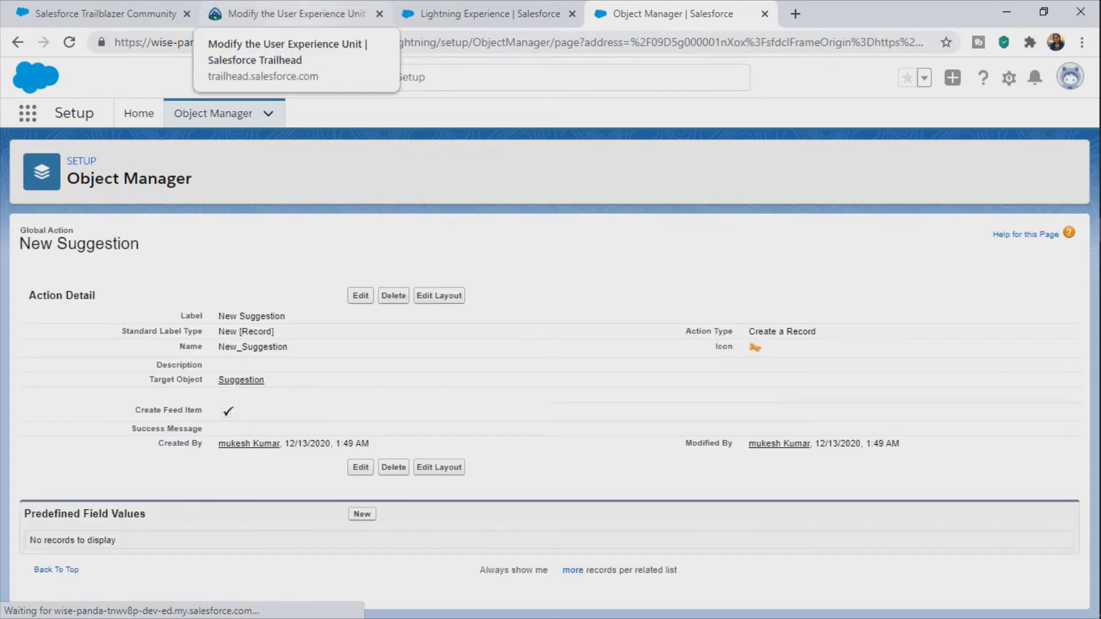
- Check the predefined field value instructions in Trailhead and start a new predefined field value for the New Suggestion action
{"action": "left_click", "coordinate": [289, 14]}
{"action": "mouse_move", "coordinate": [92, 238]}
{"action": "left_mouse_down"}
{"action": "mouse_move", "coordinate": [193, 238]}
{"action": "mouse_move", "coordinate": [80, 238]}
{"action": "mouse_move", "coordinate": [357, 238]}
{"action": "mouse_move", "coordinate": [92, 238]}
{"action": "left_mouse_up"}
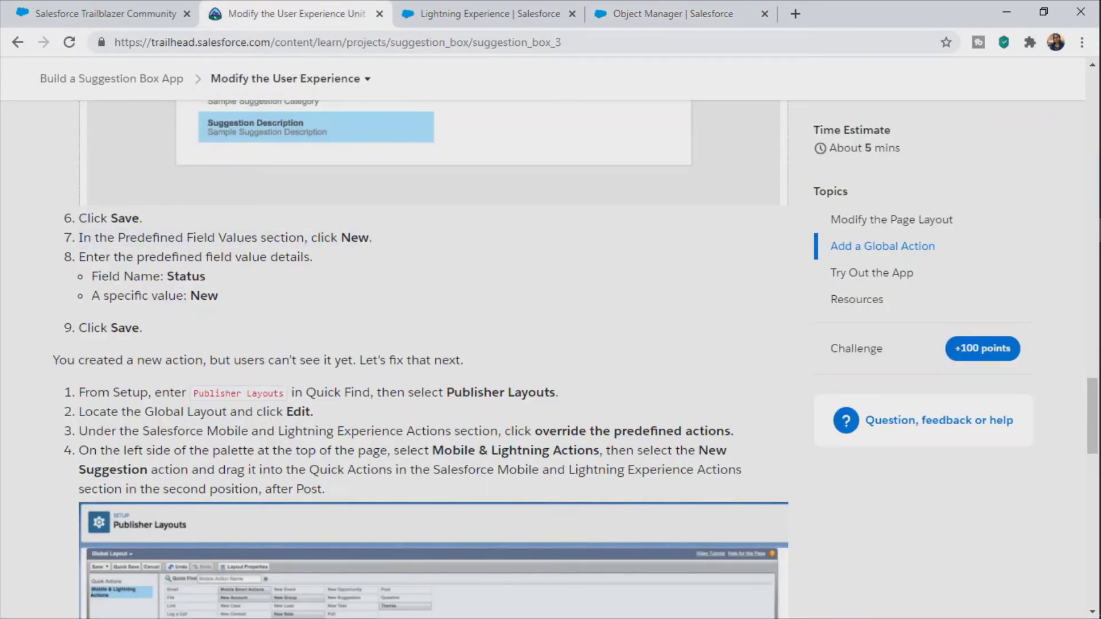
{"action": "left_click", "coordinate": [668, 13]}
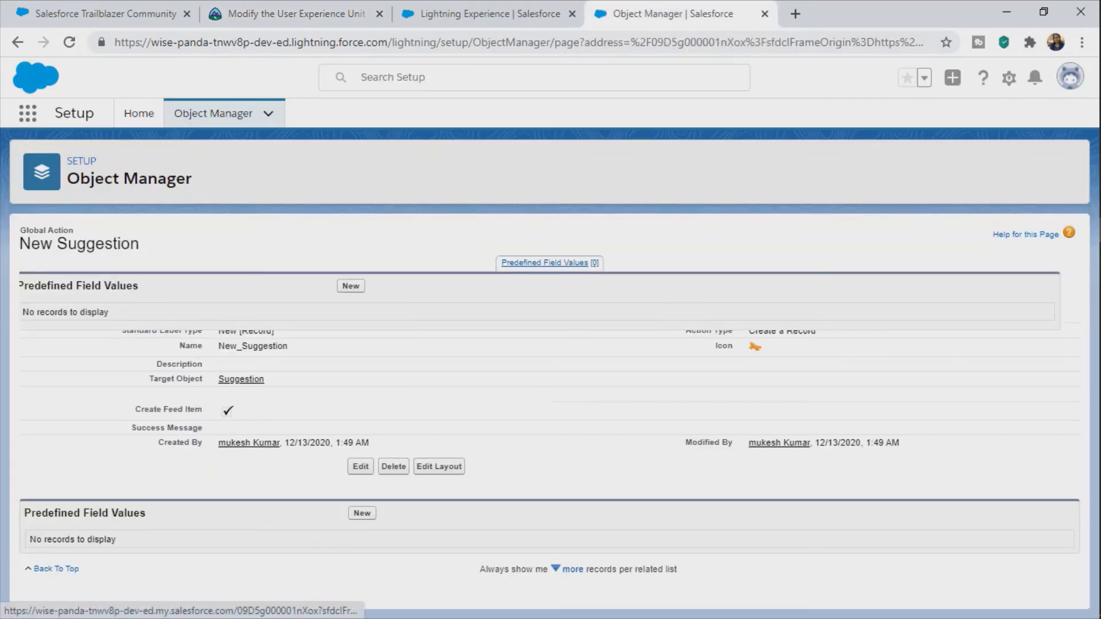
{"action": "mouse_move", "coordinate": [545, 263]}
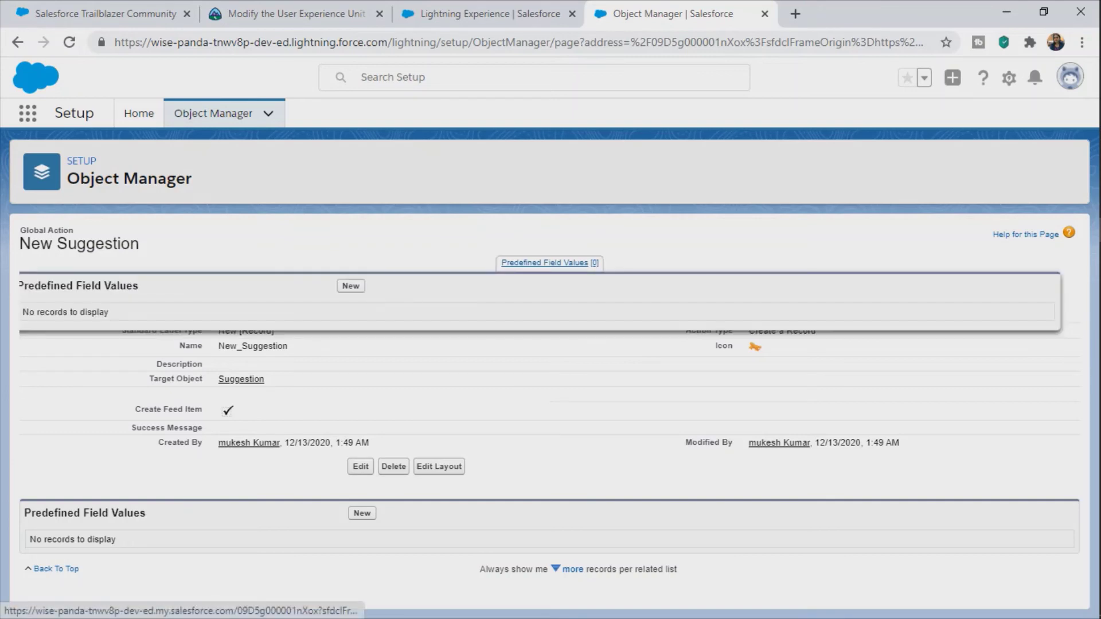
{"action": "left_click", "coordinate": [350, 287]}
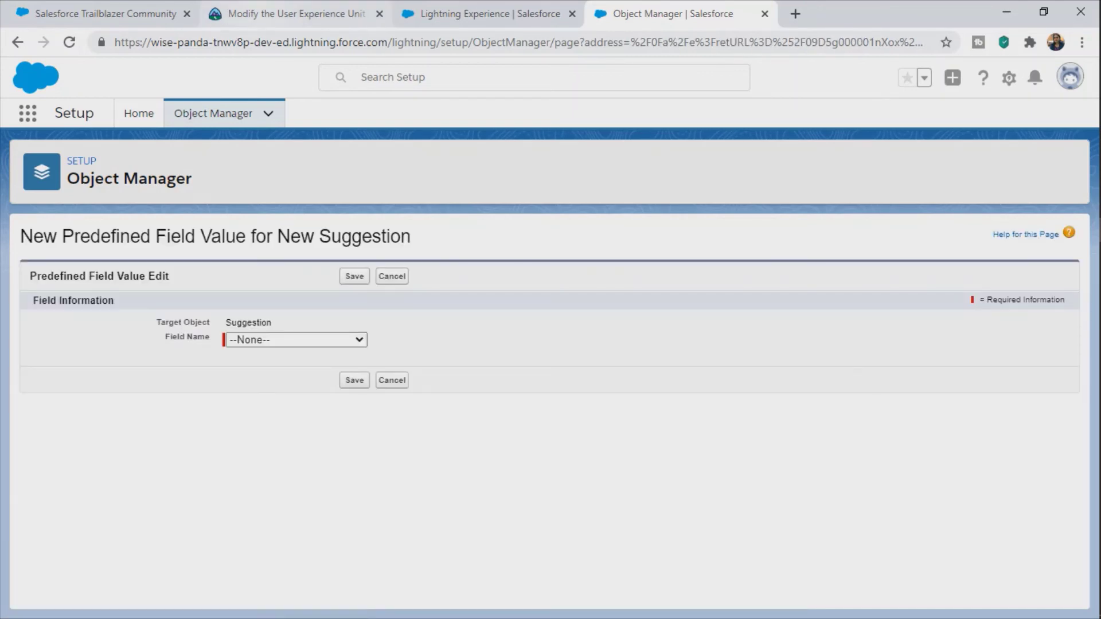
- Look up the predefined value details in Trailhead and set the predefined value's Field Name to Status in Salesforce
{"action": "left_click", "coordinate": [295, 14]}
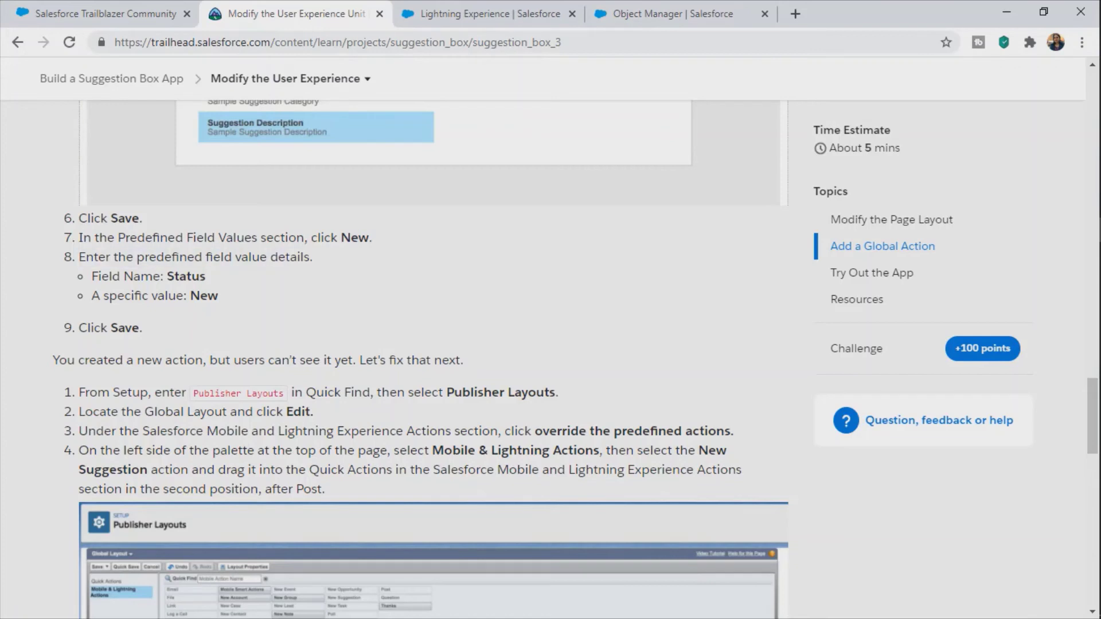
{"action": "left_click_drag", "start_coordinate": [103, 296], "coordinate": [218, 296]}
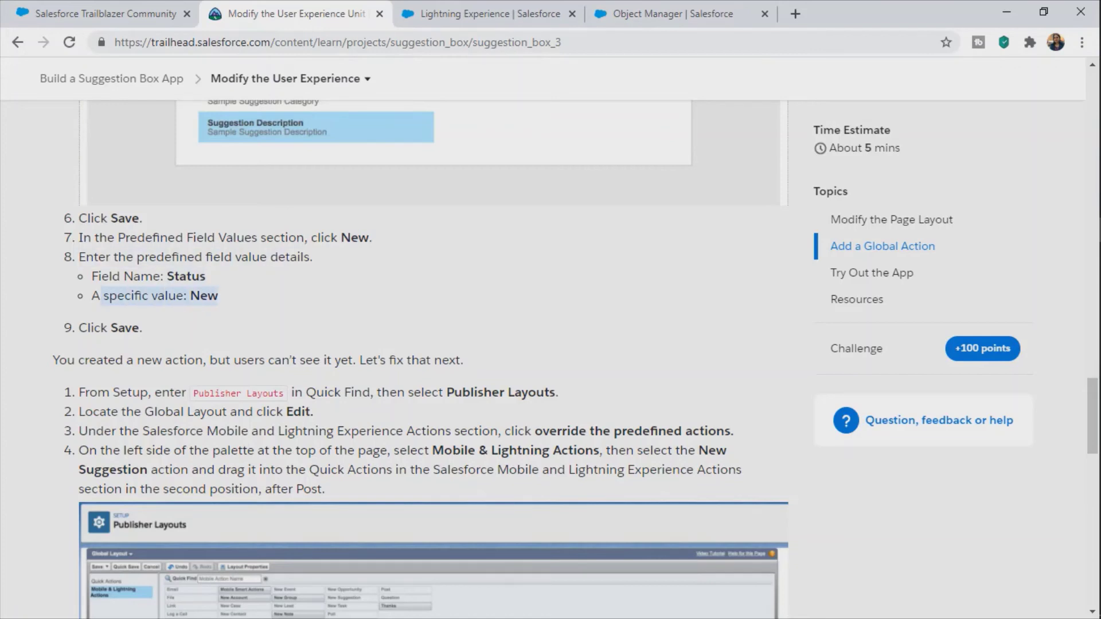
{"action": "left_click", "coordinate": [673, 14]}
{"action": "left_click", "coordinate": [296, 340]}
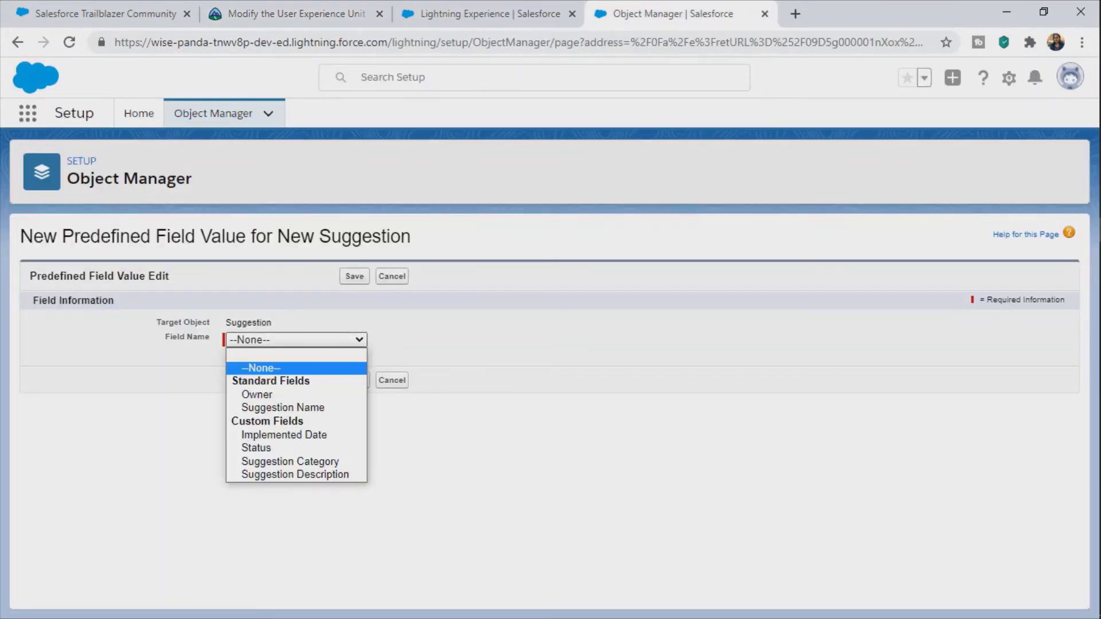
{"action": "key", "text": "Down"}
{"action": "key", "text": "Down"}
{"action": "key", "text": "Down"}
{"action": "key", "text": "Down"}
{"action": "key", "text": "Return"}
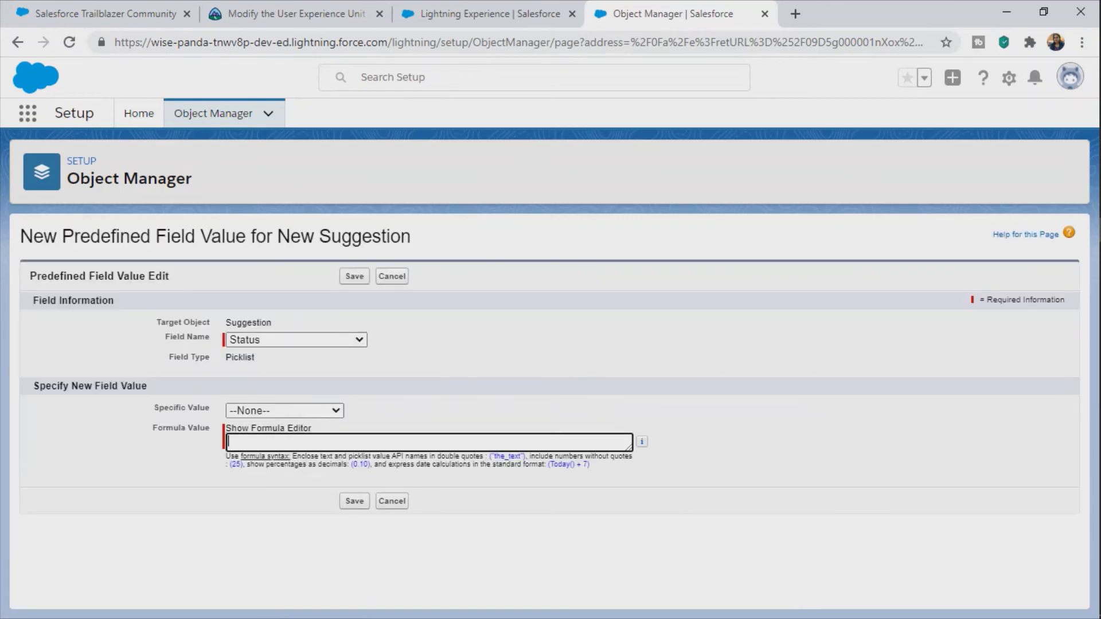
- Set the Status field's Specific Value to New, checking it against Trailhead's instructions
{"action": "left_click", "coordinate": [296, 13]}
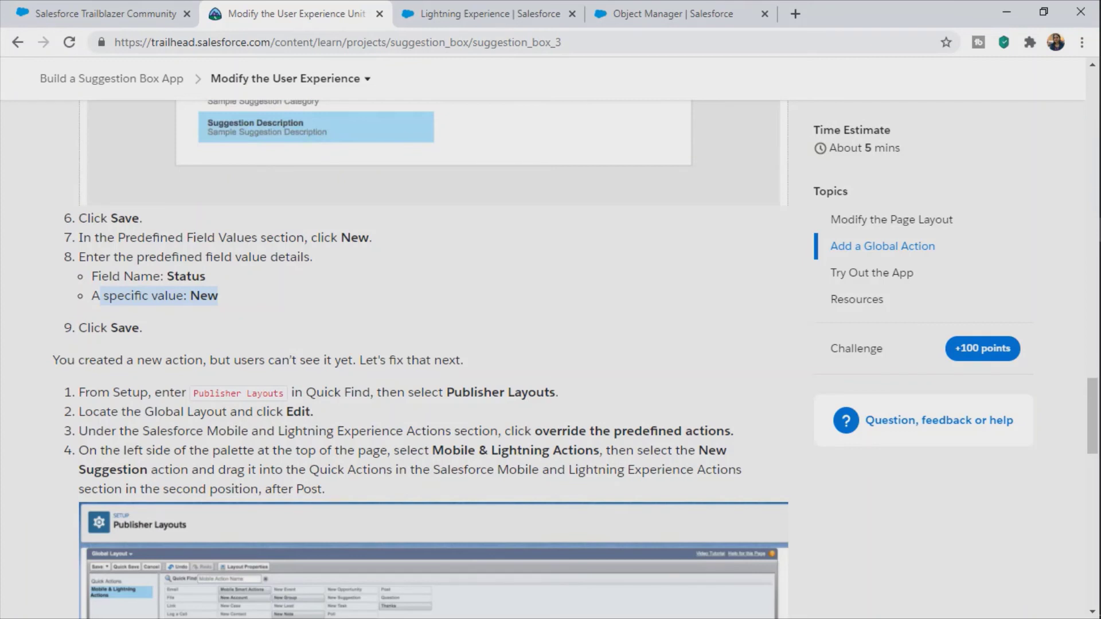
{"action": "left_click", "coordinate": [671, 14]}
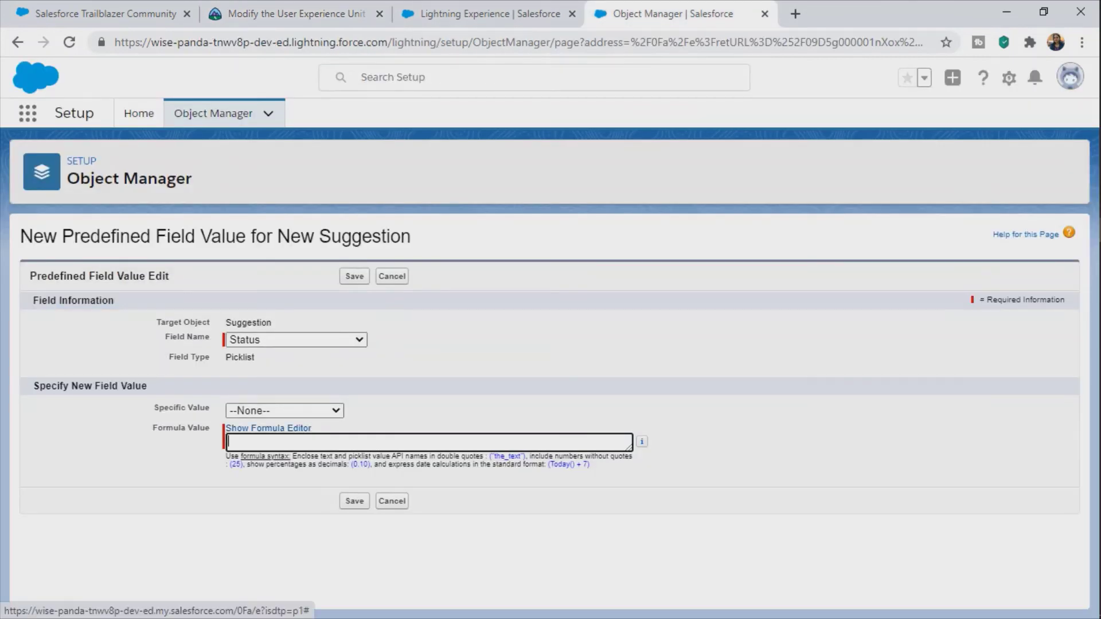
{"action": "left_click", "coordinate": [284, 410]}
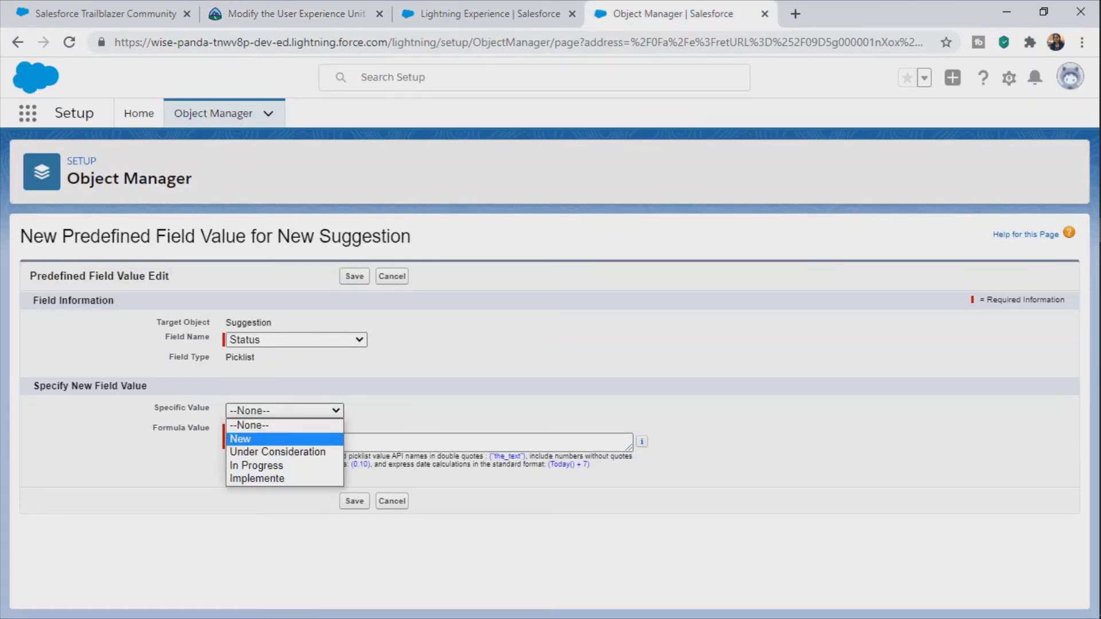
{"action": "left_click", "coordinate": [240, 438]}
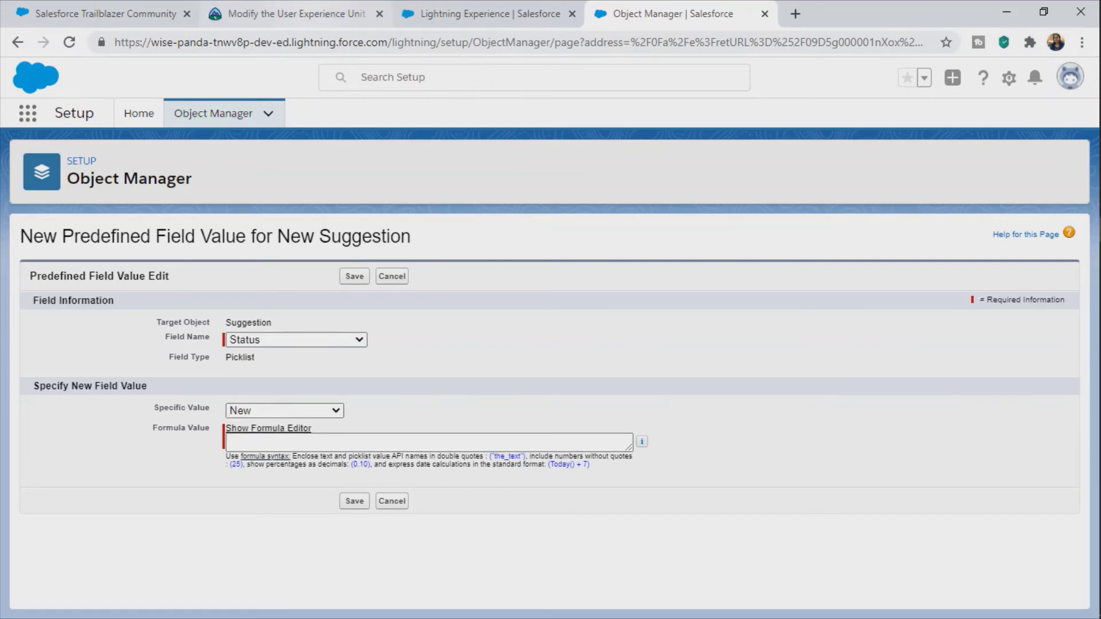
{"action": "left_click", "coordinate": [296, 14]}
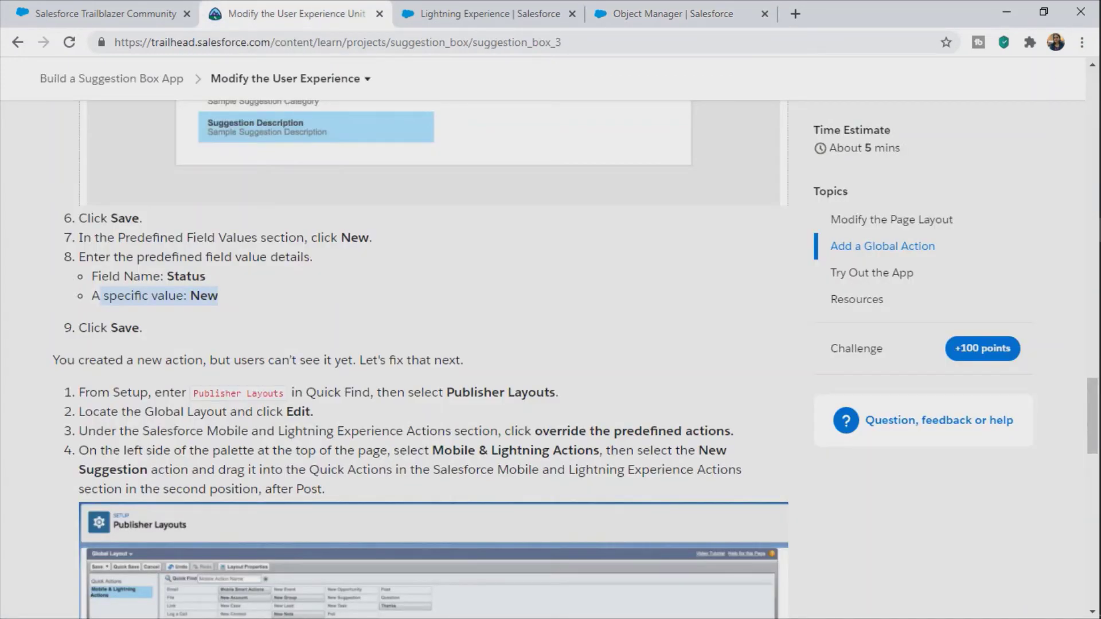
- Save the Status predefined field value in Salesforce and read Trailhead's instructions for making the new action visible to users
{"action": "left_click", "coordinate": [671, 14]}
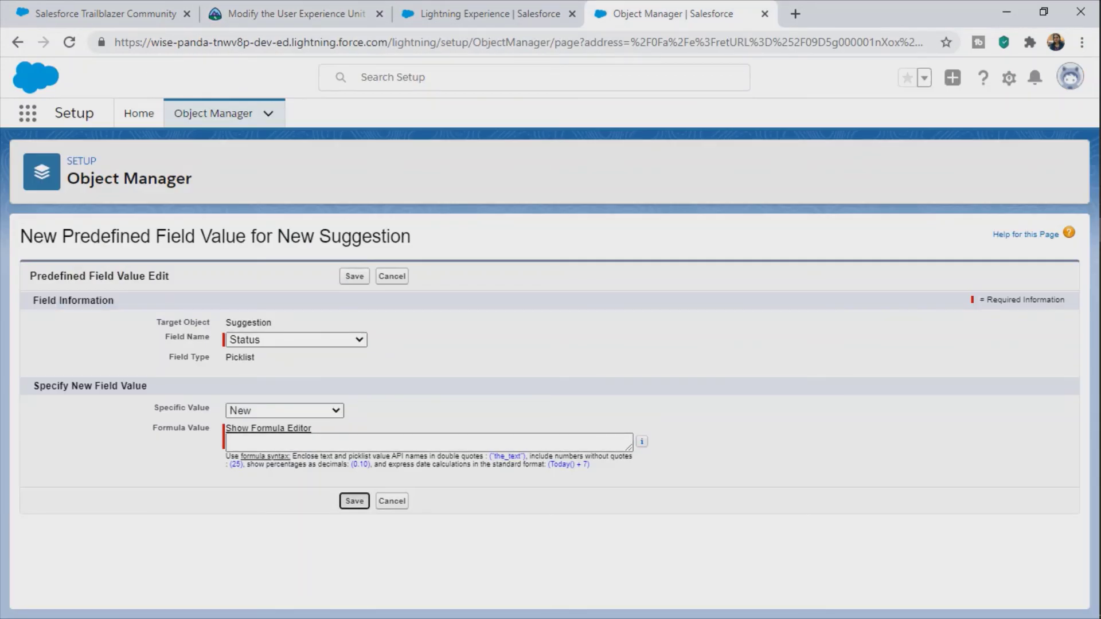
{"action": "key", "text": "Return"}
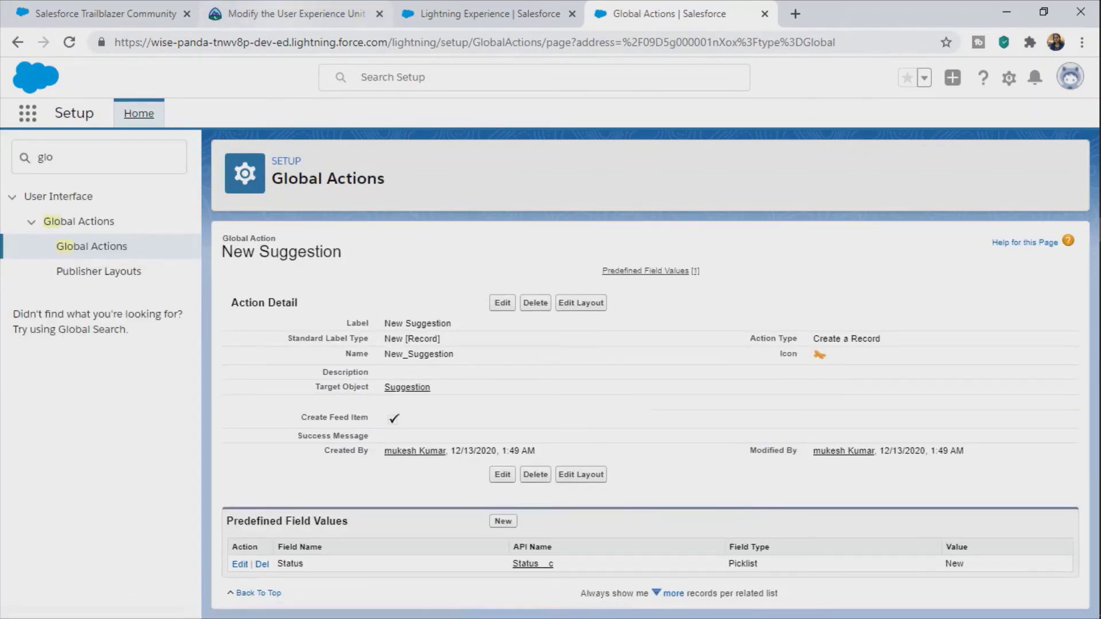
{"action": "key", "text": "ctrl+2"}
{"action": "scroll", "coordinate": [573, 356], "scroll_direction": "down", "scroll_amount": 3}
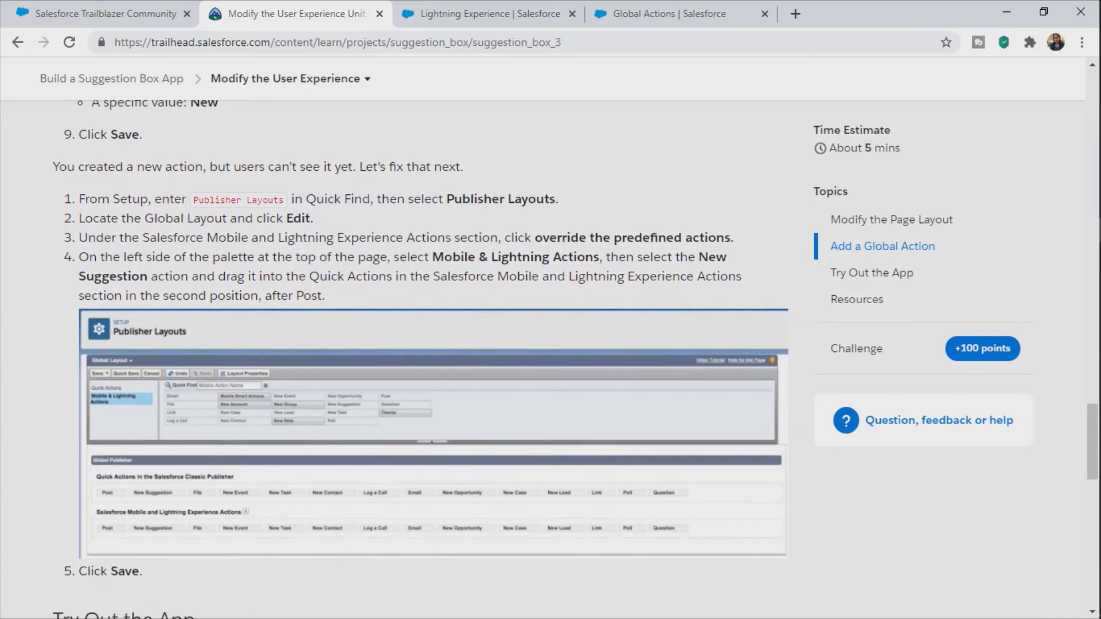
{"action": "scroll", "coordinate": [573, 356], "scroll_direction": "down", "scroll_amount": 1}
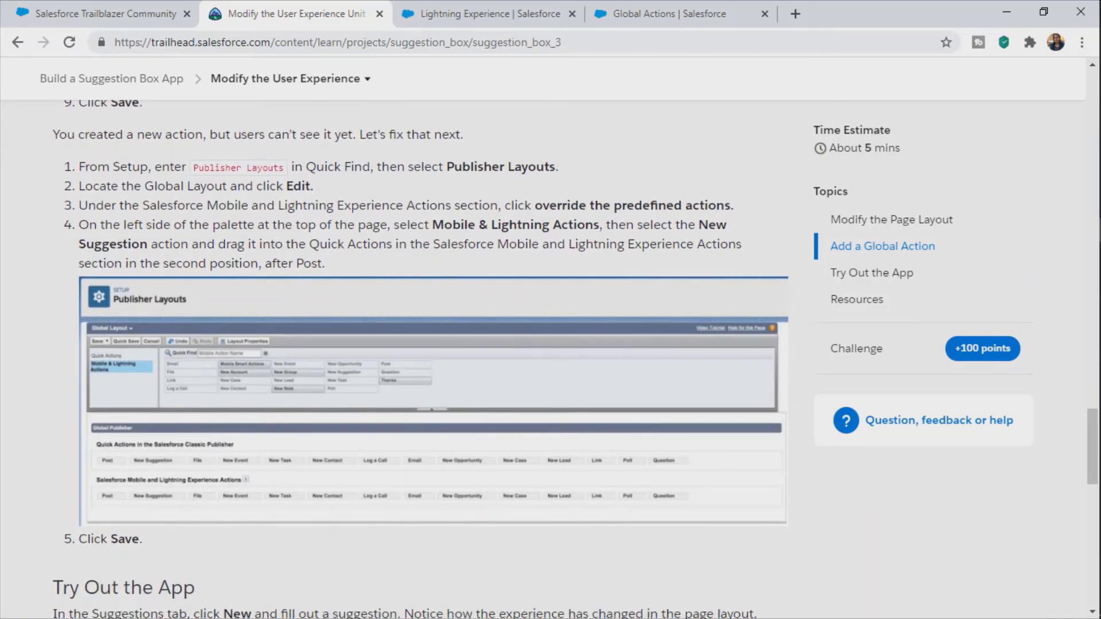
{"action": "left_click_drag", "start_coordinate": [196, 134], "coordinate": [463, 134]}
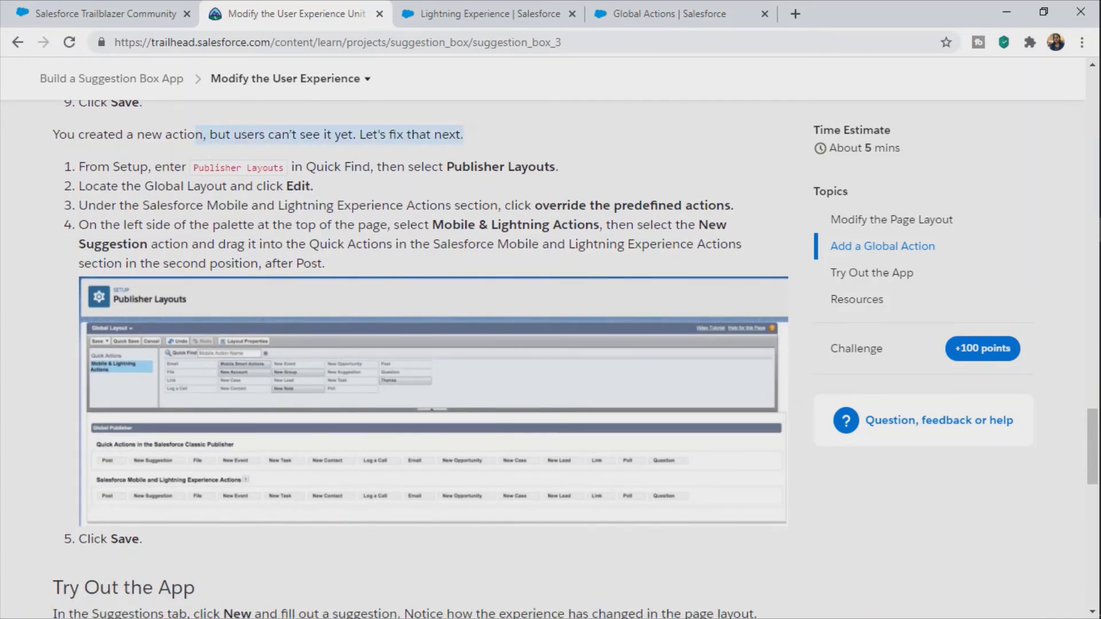
{"action": "left_click_drag", "start_coordinate": [194, 167], "coordinate": [423, 167]}
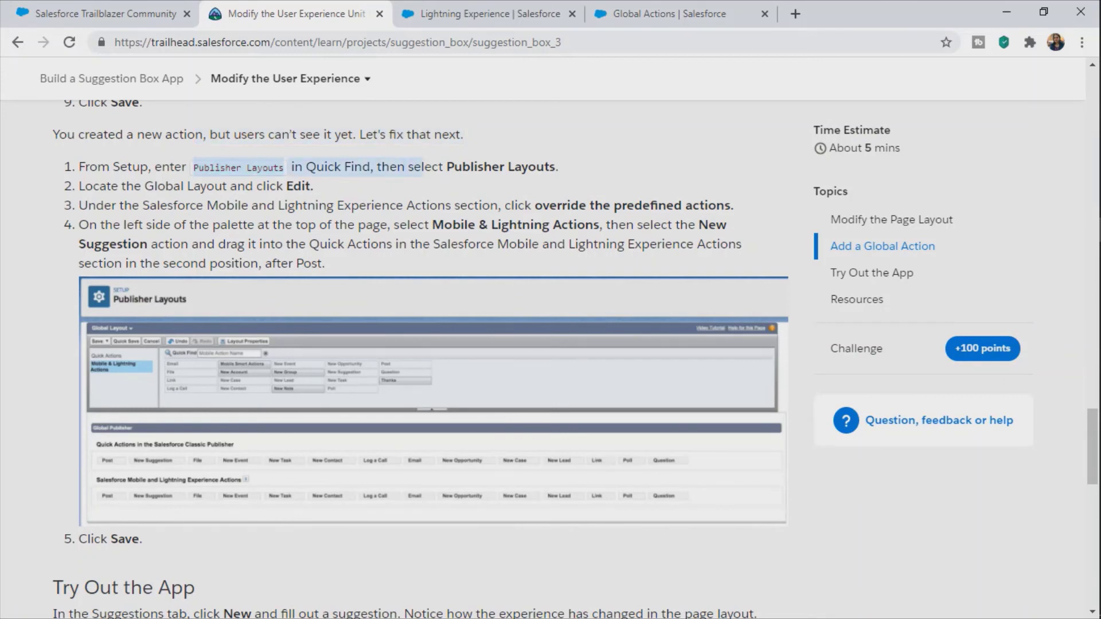
- Switch to Salesforce Setup, search Quick Find for "publish" and open Publisher Layouts
{"action": "left_click", "coordinate": [669, 13]}
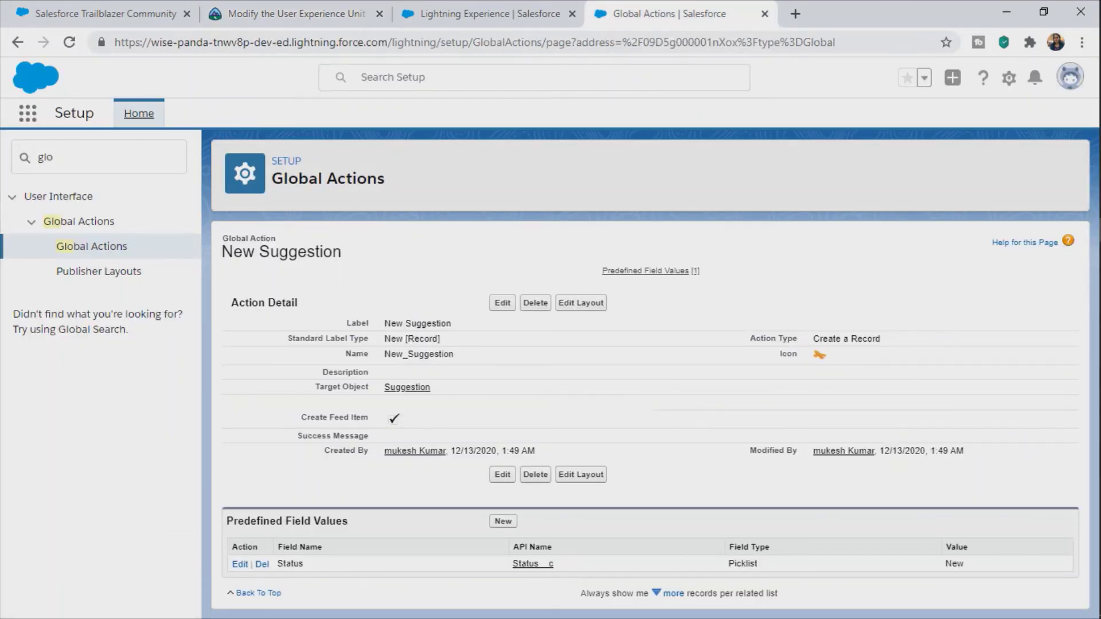
{"action": "key", "text": "BackSpace"}
{"action": "key", "text": "BackSpace"}
{"action": "key", "text": "BackSpace"}
{"action": "type", "text": "p"}
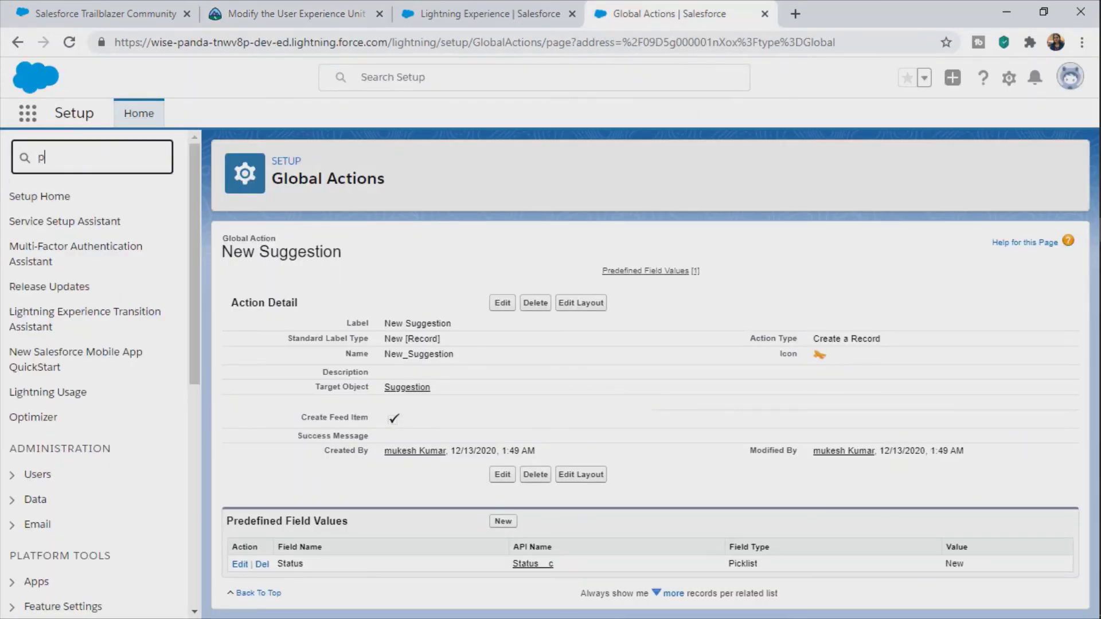
{"action": "type", "text": "ublish"}
{"action": "left_click", "coordinate": [99, 246]}
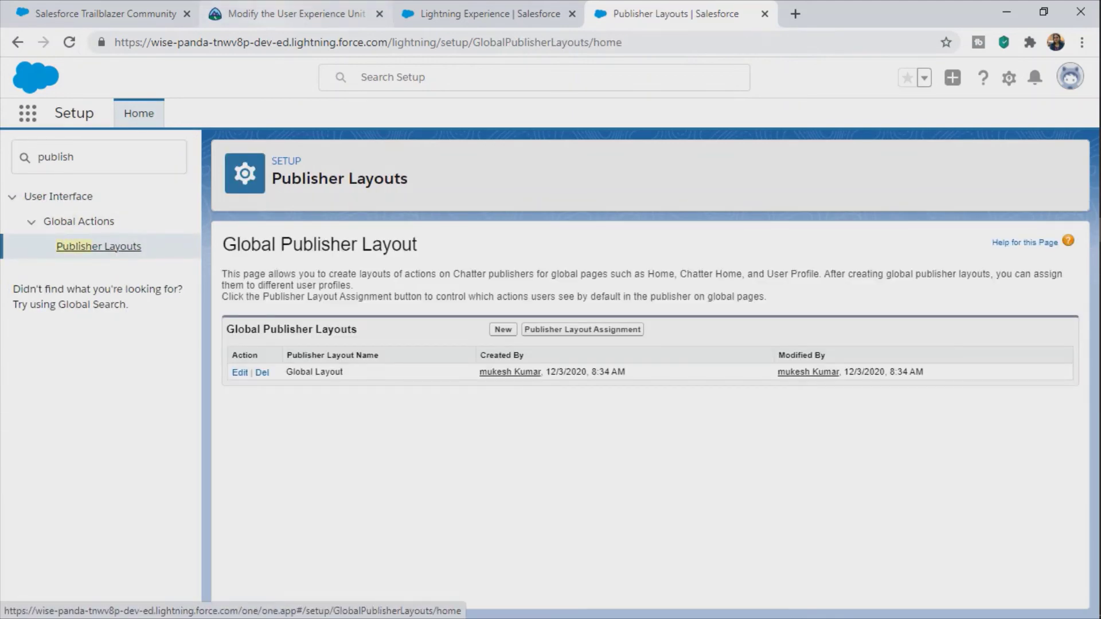
- Check the Global Layout instructions in Trailhead and open the Global Layout for editing in Salesforce
{"action": "left_click", "coordinate": [287, 13]}
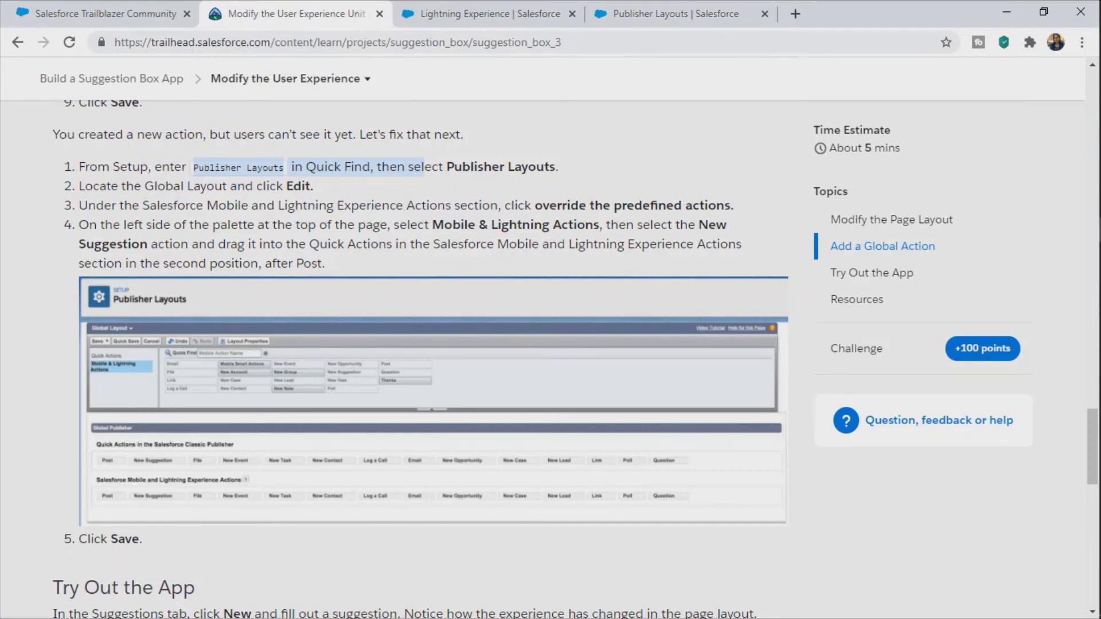
{"action": "left_click_drag", "start_coordinate": [85, 187], "coordinate": [314, 187]}
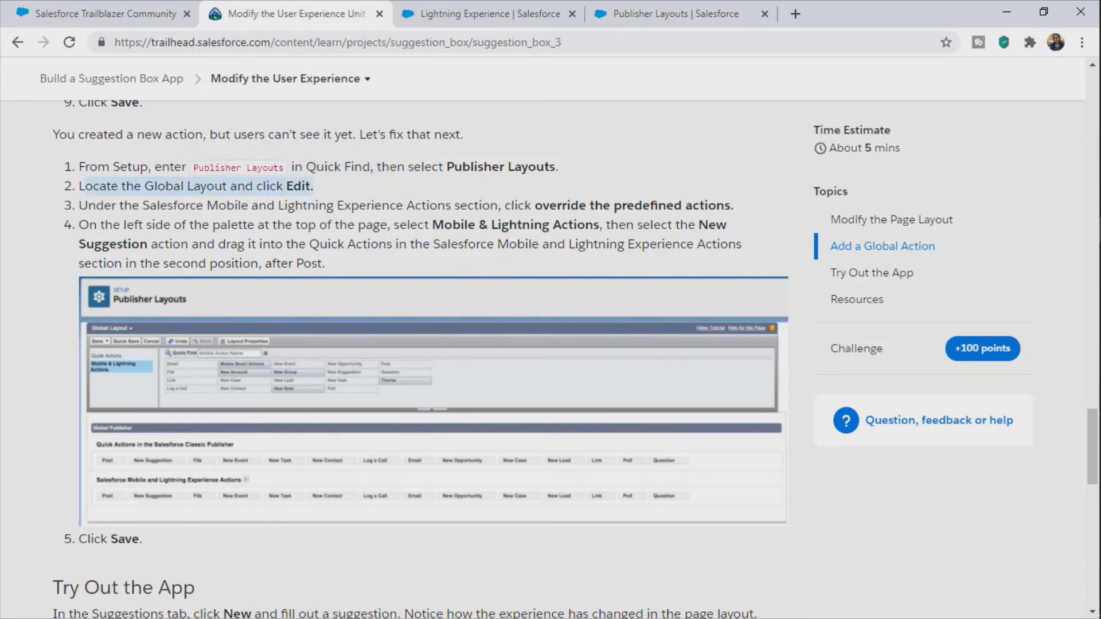
{"action": "left_click_drag", "start_coordinate": [79, 205], "coordinate": [503, 205]}
{"action": "left_click", "coordinate": [676, 13]}
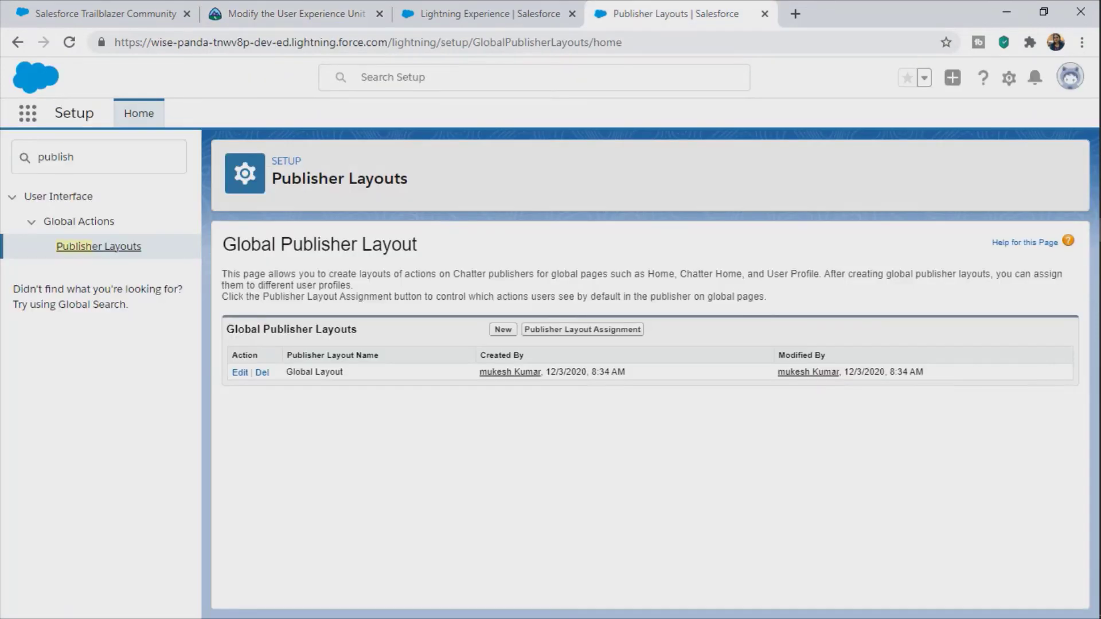
{"action": "left_click", "coordinate": [240, 372]}
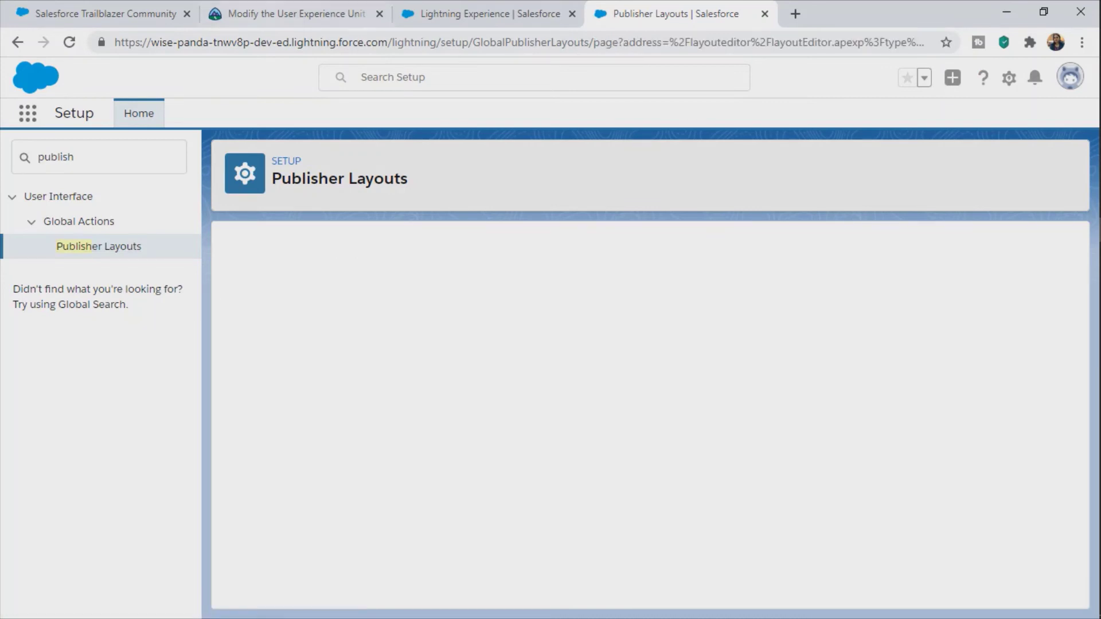
- Following Trailhead's instruction, override the predefined actions in the Global Layout's Salesforce Mobile and Lightning Experience Actions section
{"action": "key", "text": "ctrl+2"}
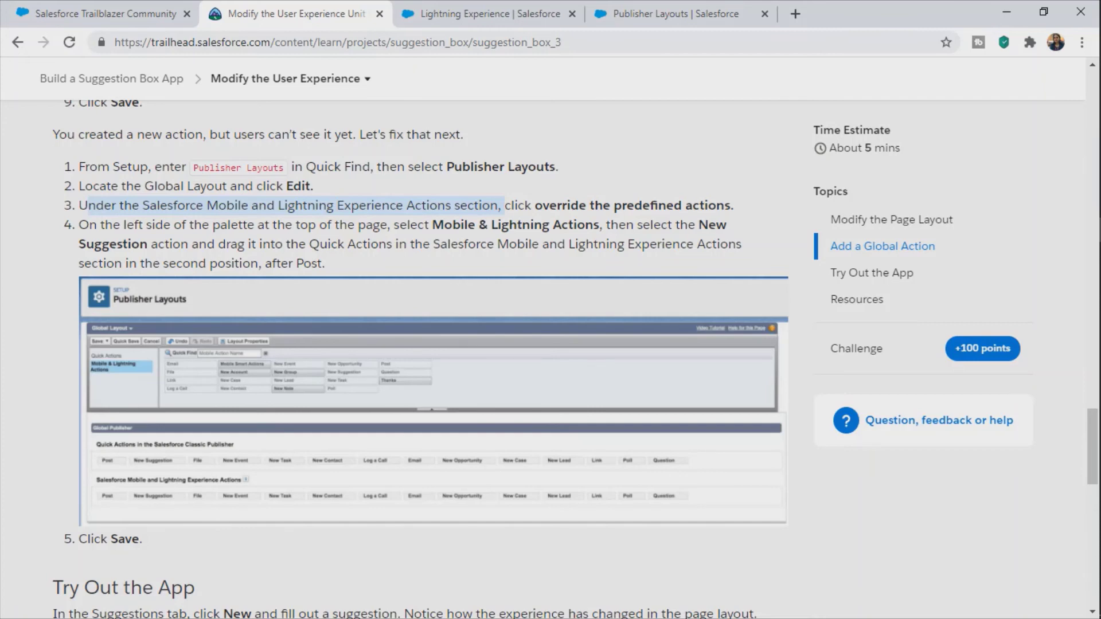
{"action": "key", "text": "ctrl+4"}
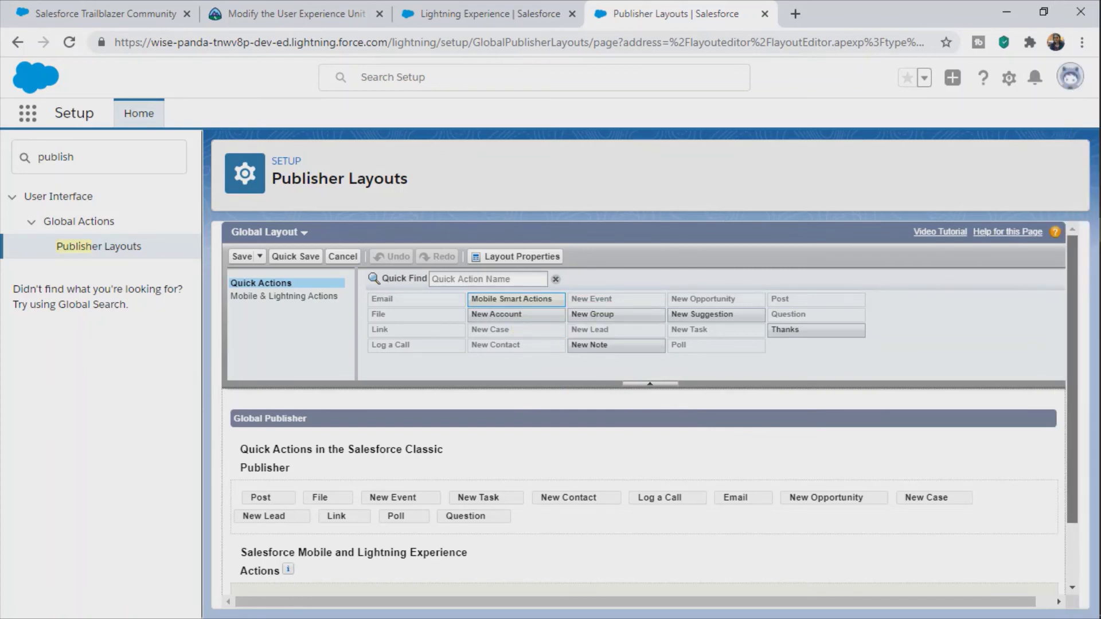
{"action": "scroll", "coordinate": [642, 458], "scroll_direction": "down", "scroll_amount": 1}
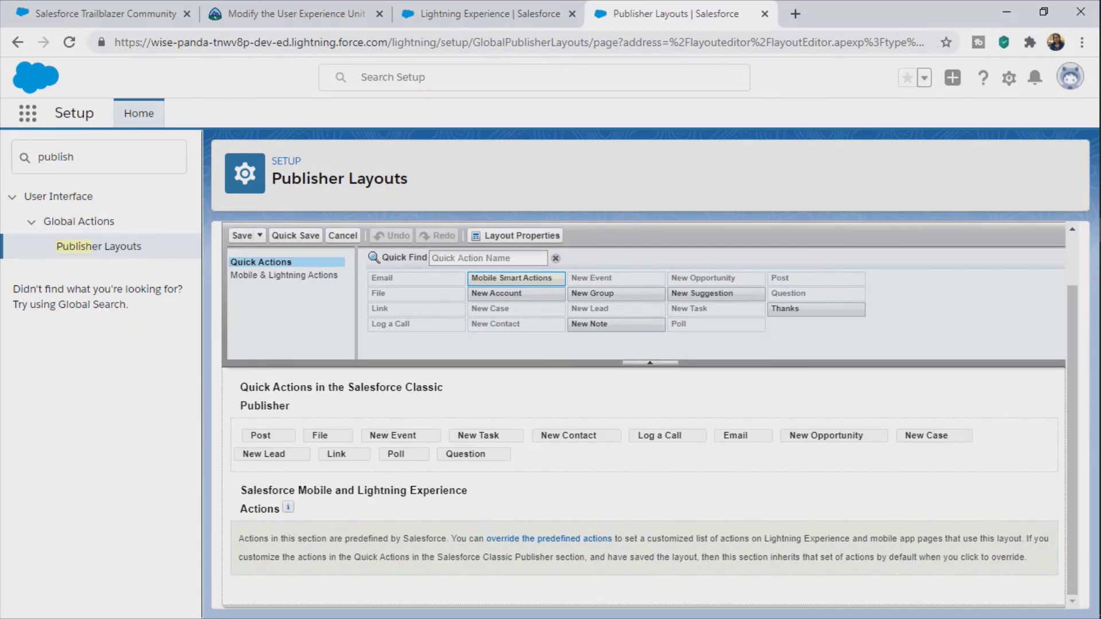
{"action": "left_click", "coordinate": [548, 538]}
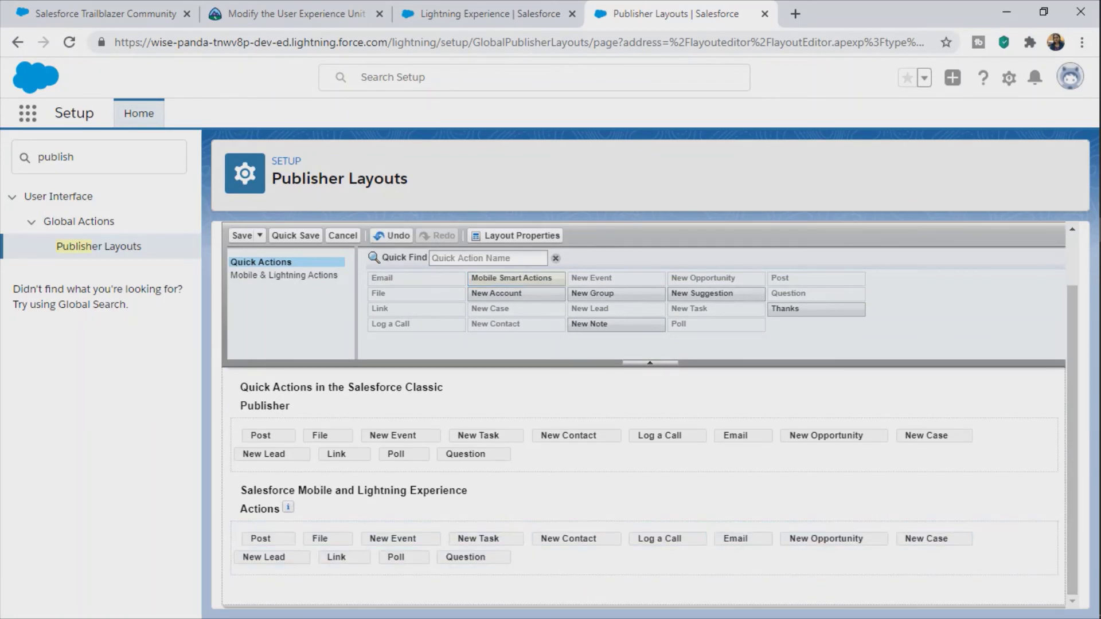
- Check the palette instruction in Trailhead and display the Mobile & Lightning Actions category in the Salesforce layout editor
{"action": "left_click", "coordinate": [297, 13]}
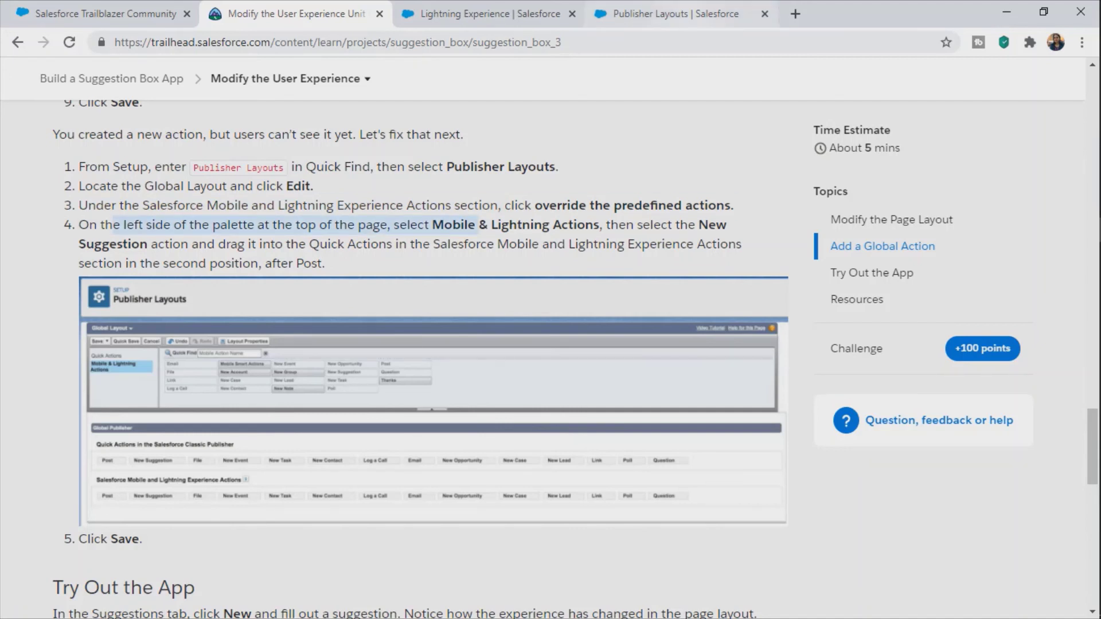
{"action": "left_click", "coordinate": [675, 14]}
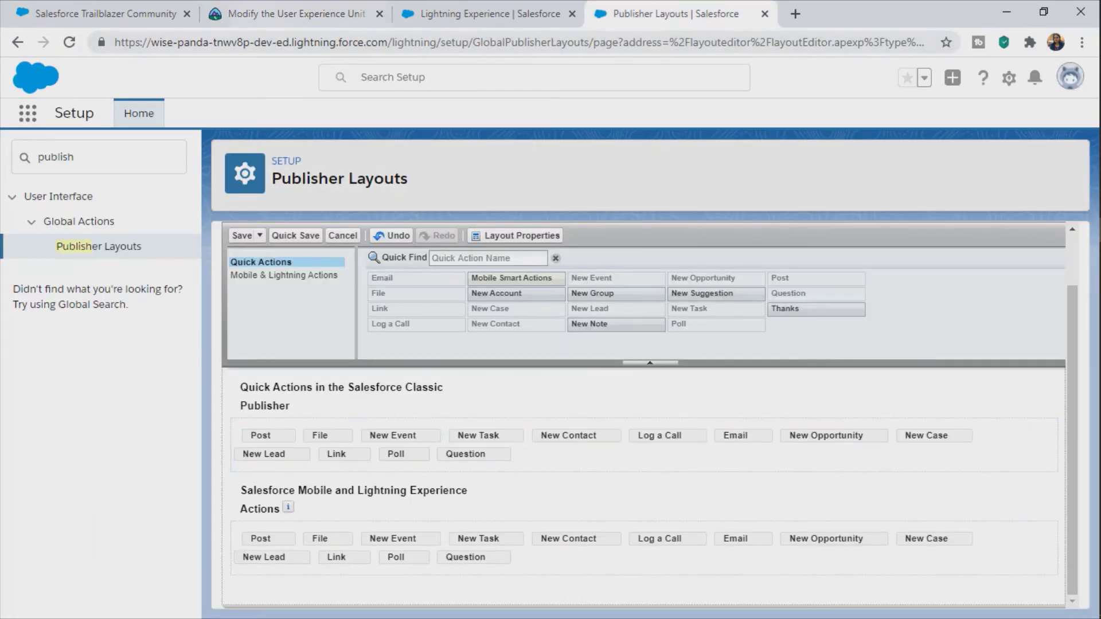
{"action": "left_click", "coordinate": [287, 14]}
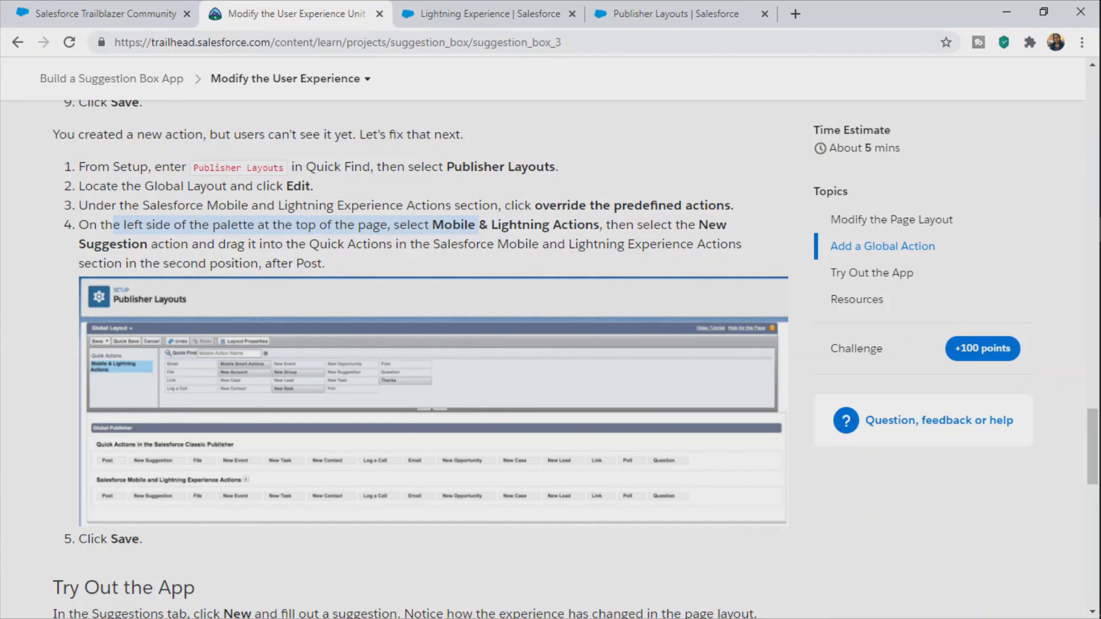
{"action": "left_click", "coordinate": [676, 14]}
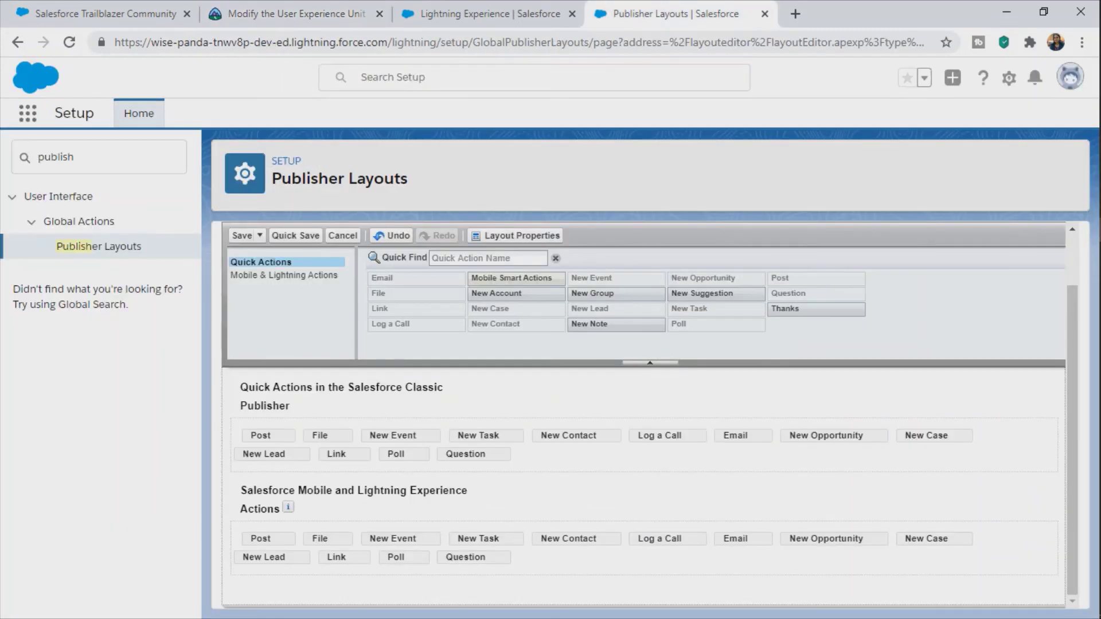
{"action": "left_click", "coordinate": [271, 279]}
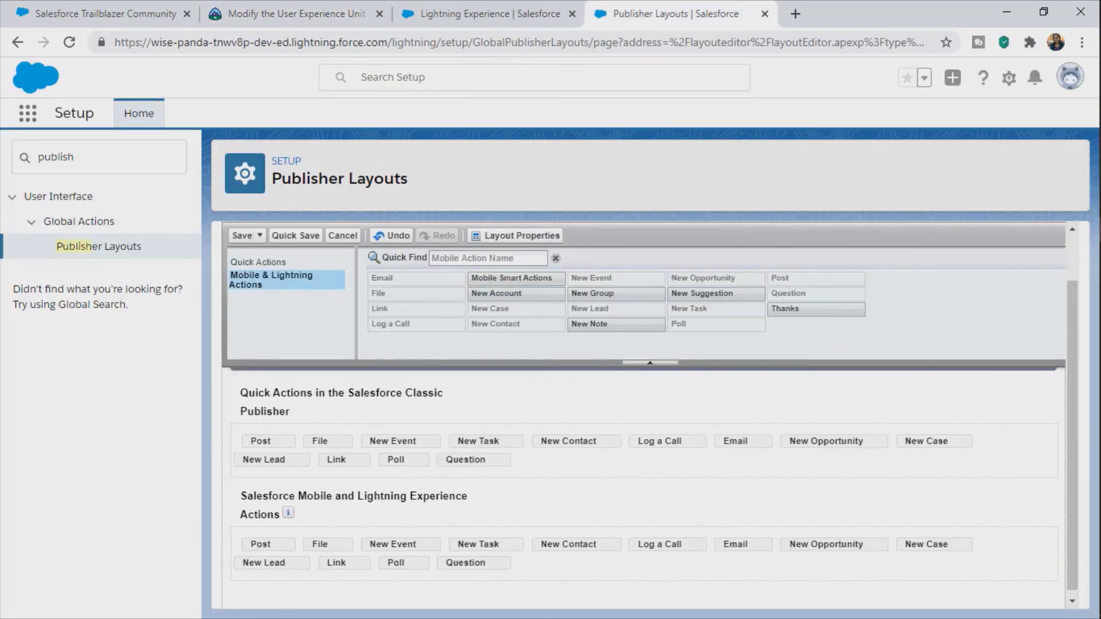
- Following Trailhead, place the New Suggestion action second, after Post, in the Salesforce Mobile and Lightning Experience Actions section
{"action": "key", "text": "ctrl+2"}
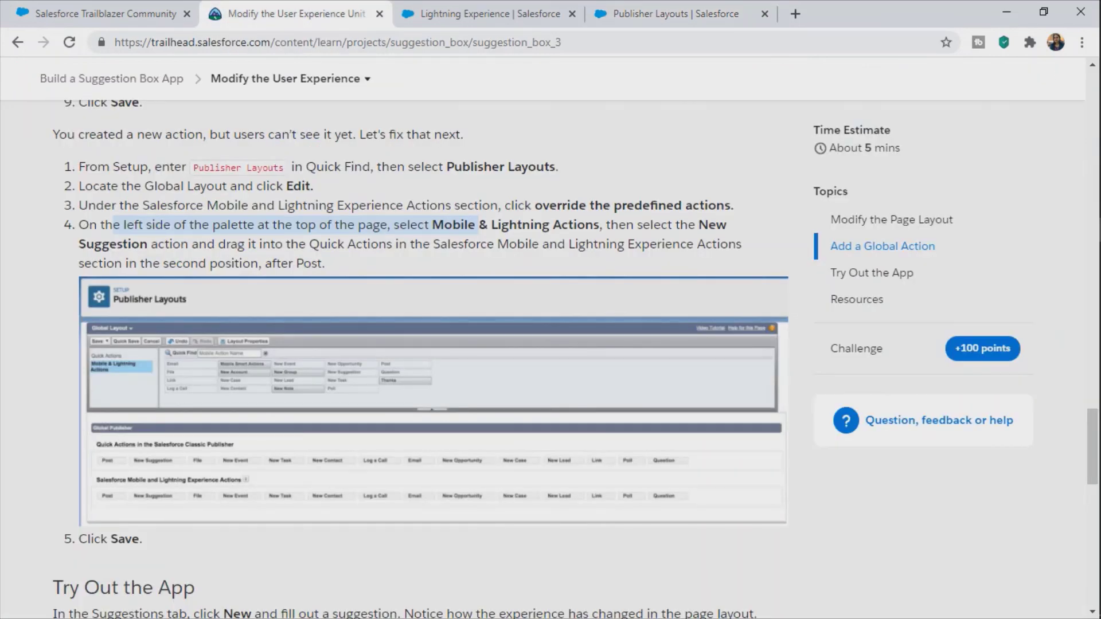
{"action": "key", "text": "ctrl+4"}
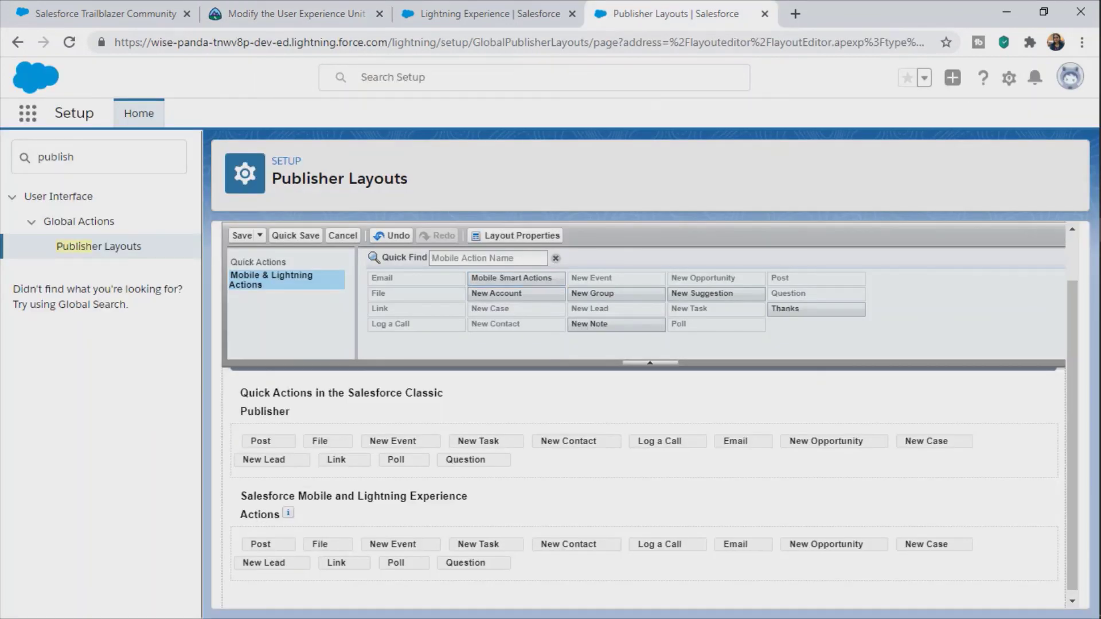
{"action": "left_click", "coordinate": [713, 294]}
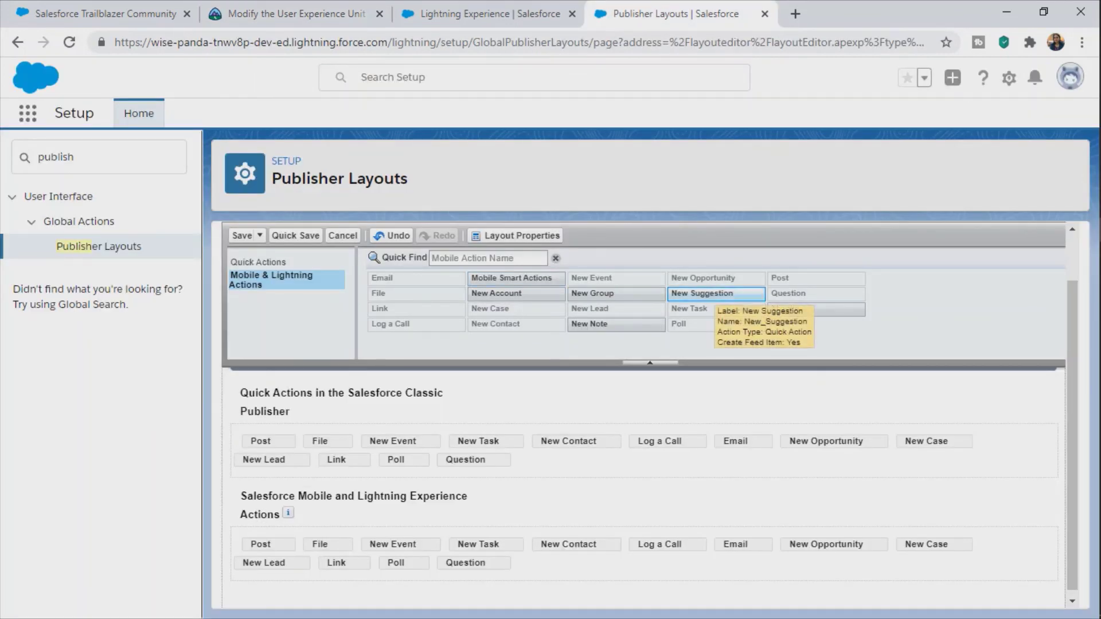
{"action": "key", "text": "ctrl+2"}
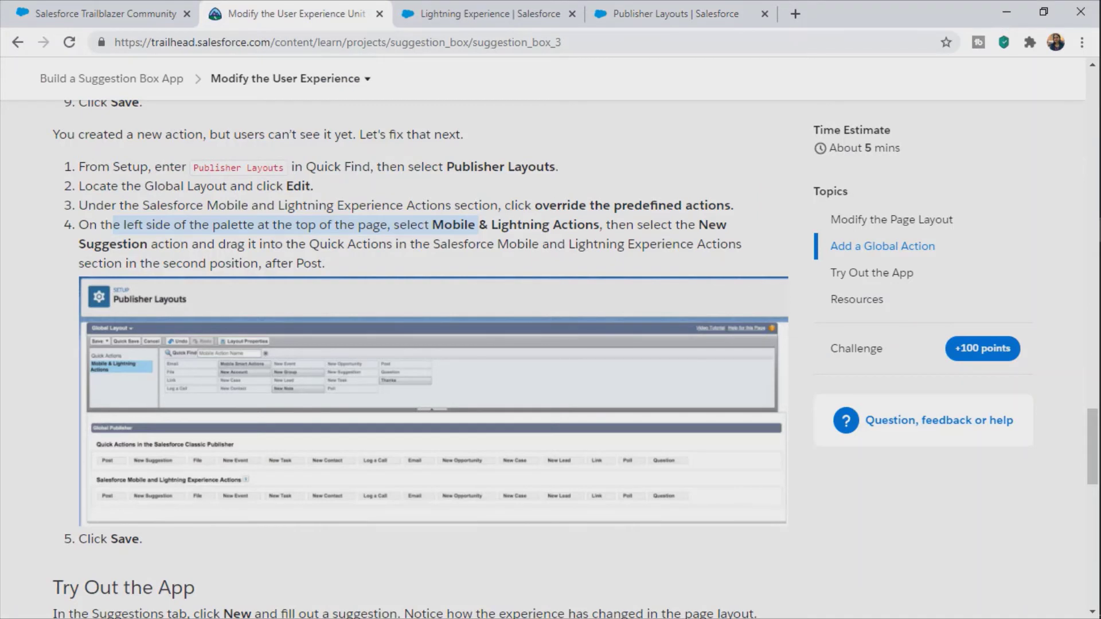
{"action": "left_click_drag", "start_coordinate": [314, 244], "coordinate": [325, 263]}
{"action": "left_click", "coordinate": [325, 263]}
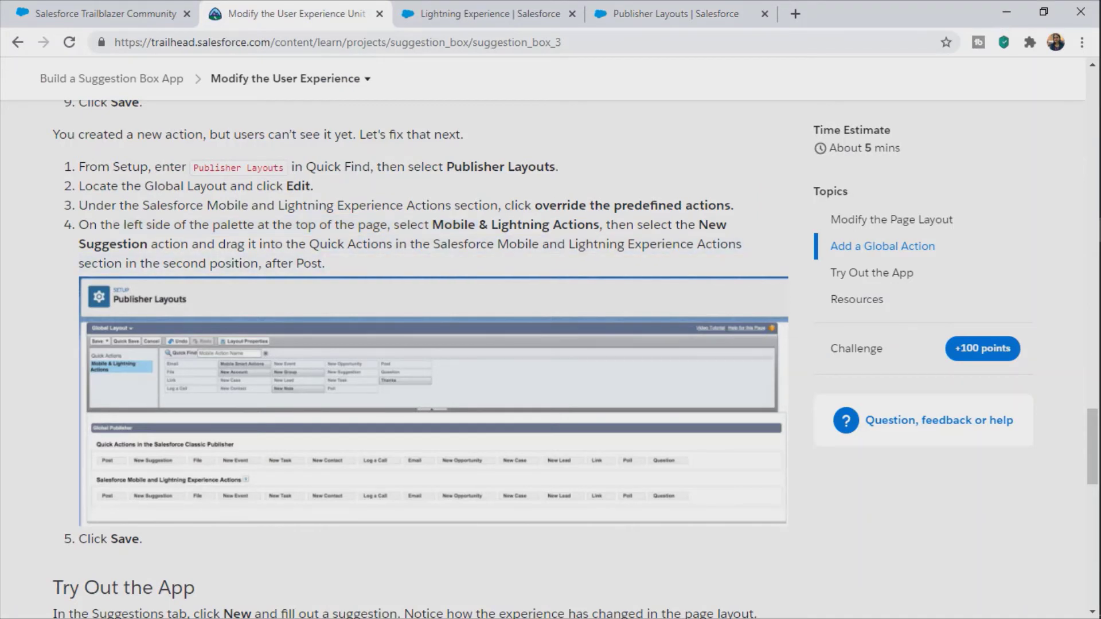
{"action": "left_click", "coordinate": [676, 13]}
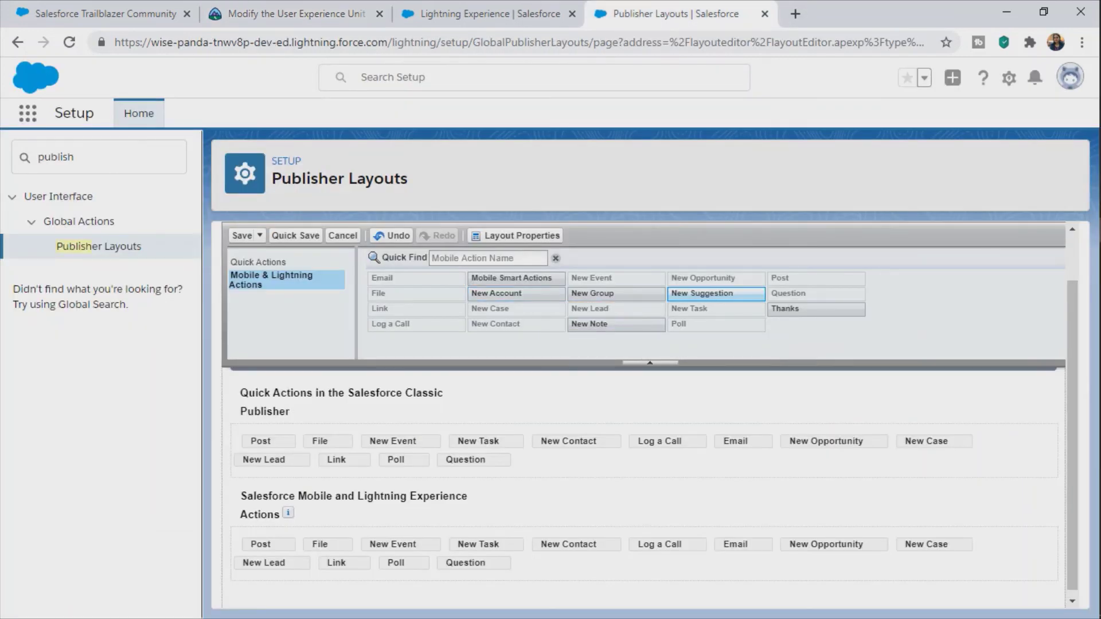
{"action": "mouse_move", "coordinate": [715, 293]}
{"action": "left_mouse_down"}
{"action": "mouse_move", "coordinate": [327, 583]}
{"action": "mouse_move", "coordinate": [314, 553]}
{"action": "left_mouse_up"}
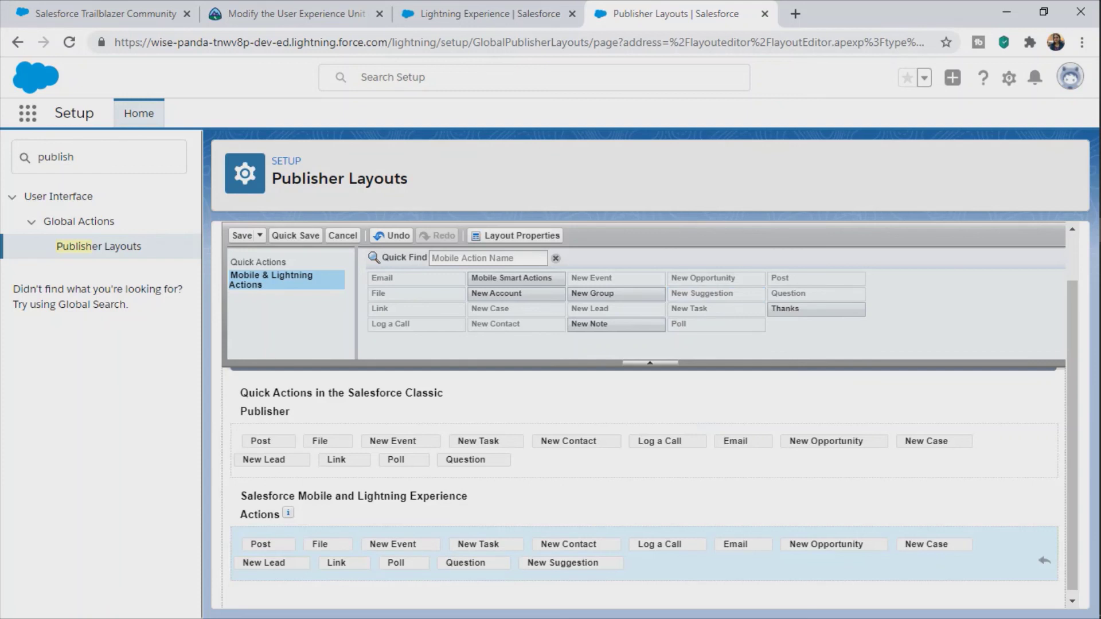
{"action": "left_click_drag", "start_coordinate": [562, 563], "coordinate": [304, 547]}
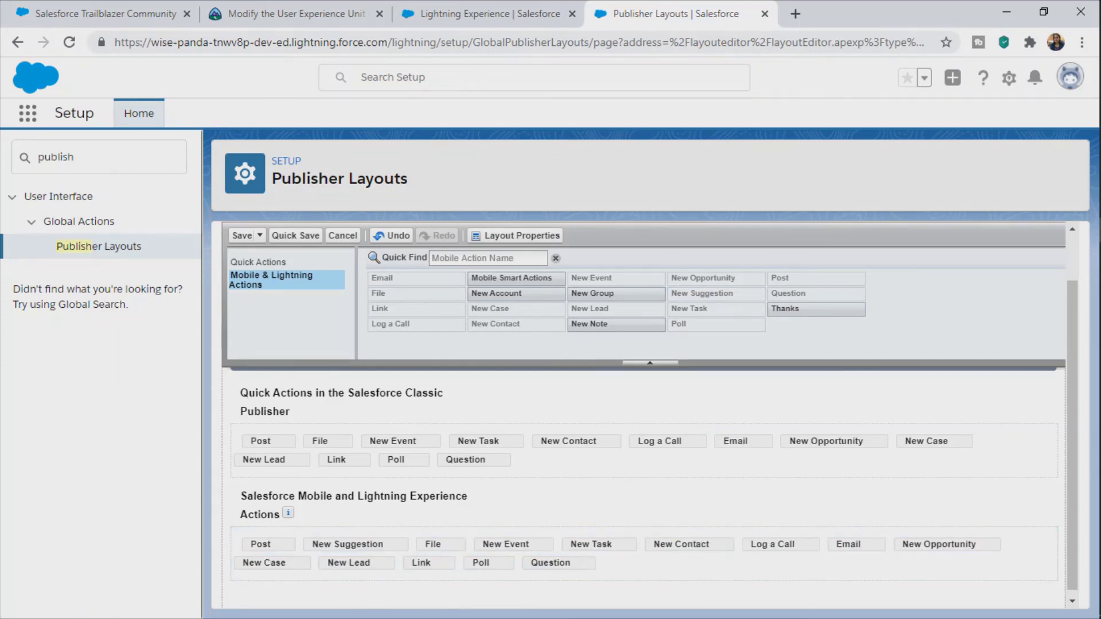
- Check the remaining Trailhead instructions and save the Global Layout in Salesforce
{"action": "left_click", "coordinate": [295, 13]}
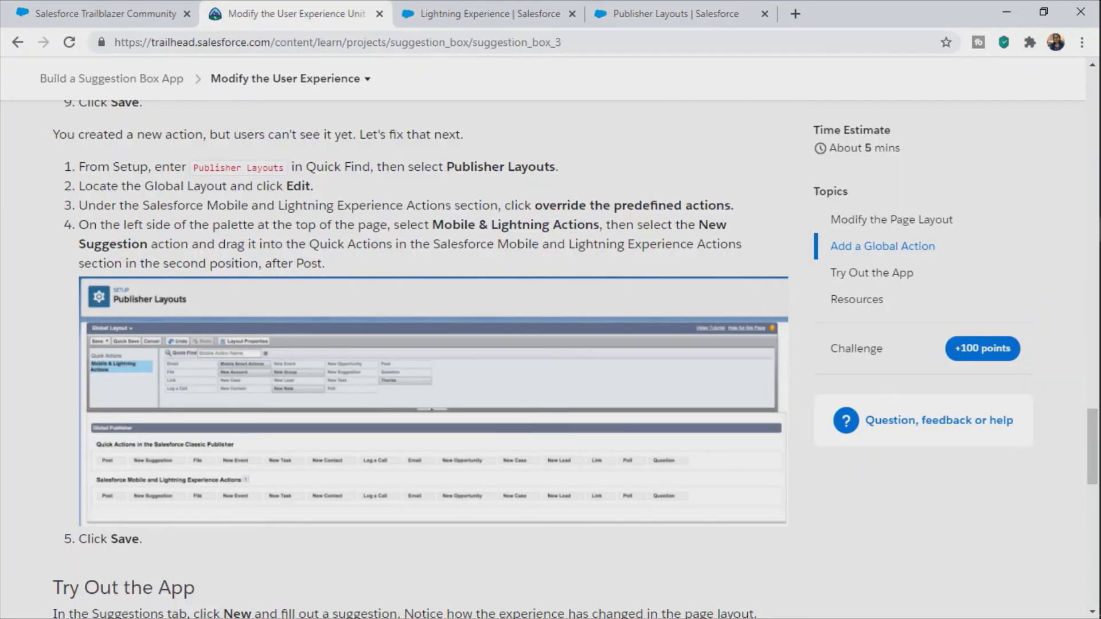
{"action": "scroll", "coordinate": [430, 356], "scroll_direction": "down", "scroll_amount": 5}
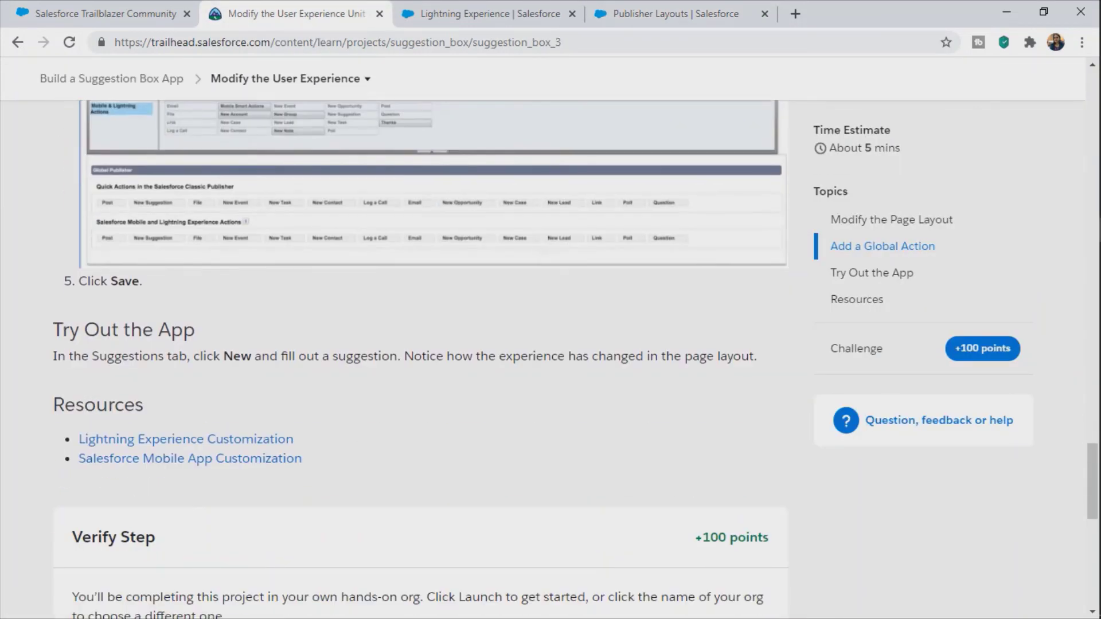
{"action": "left_click", "coordinate": [667, 13]}
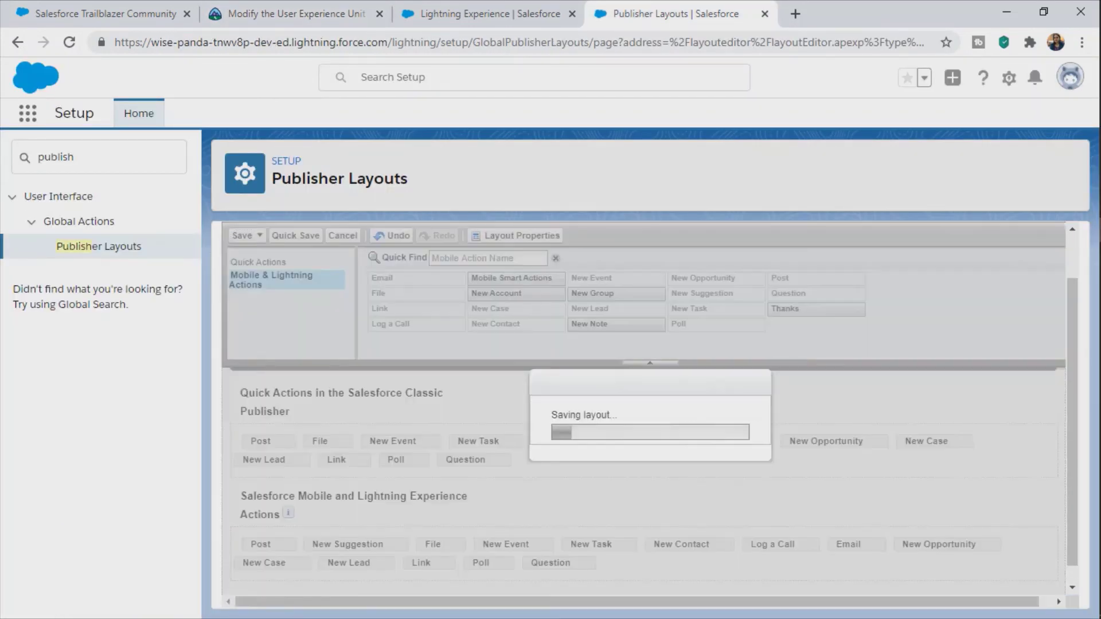
{"action": "left_click", "coordinate": [242, 235]}
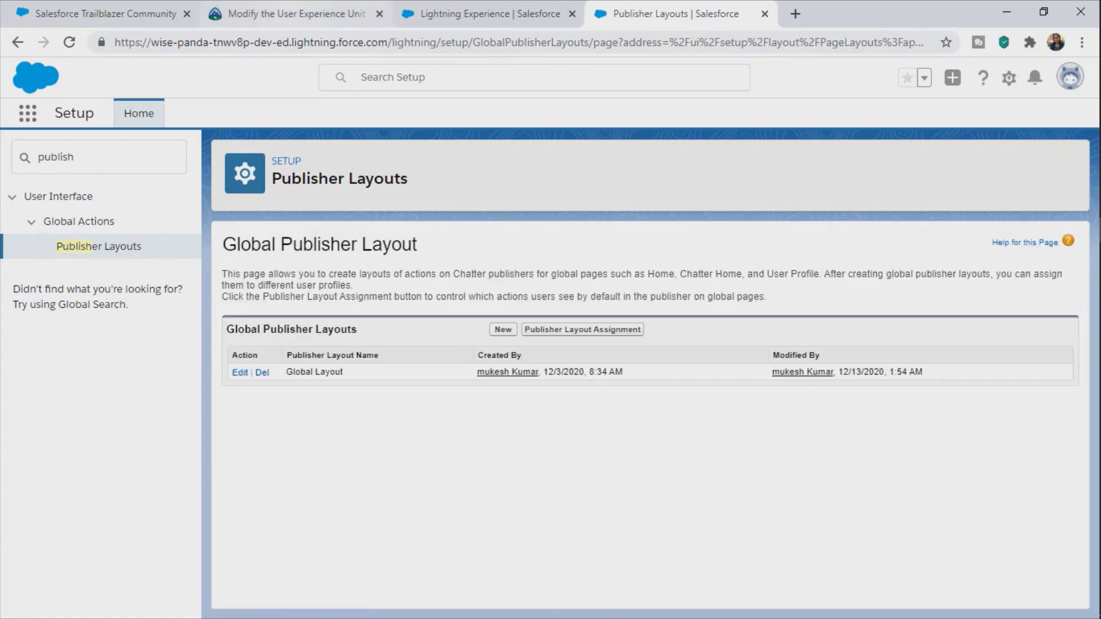
- Return to Trailhead and submit the Modify the User Experience step for verification to earn 100 points
{"action": "left_click", "coordinate": [289, 13]}
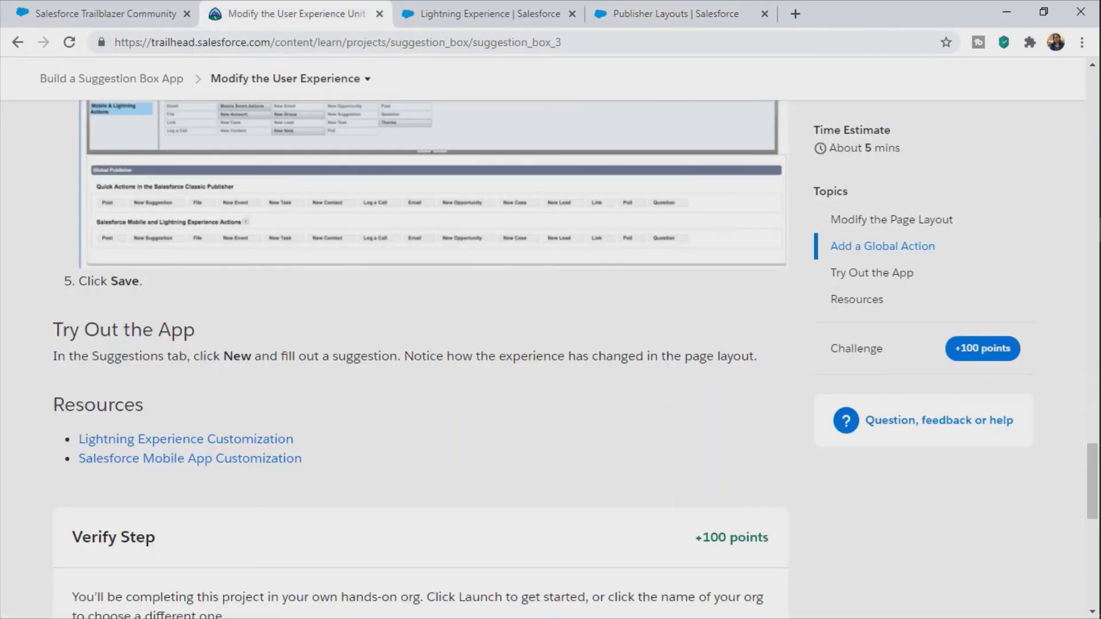
{"action": "scroll", "coordinate": [421, 359], "scroll_direction": "down", "scroll_amount": 5}
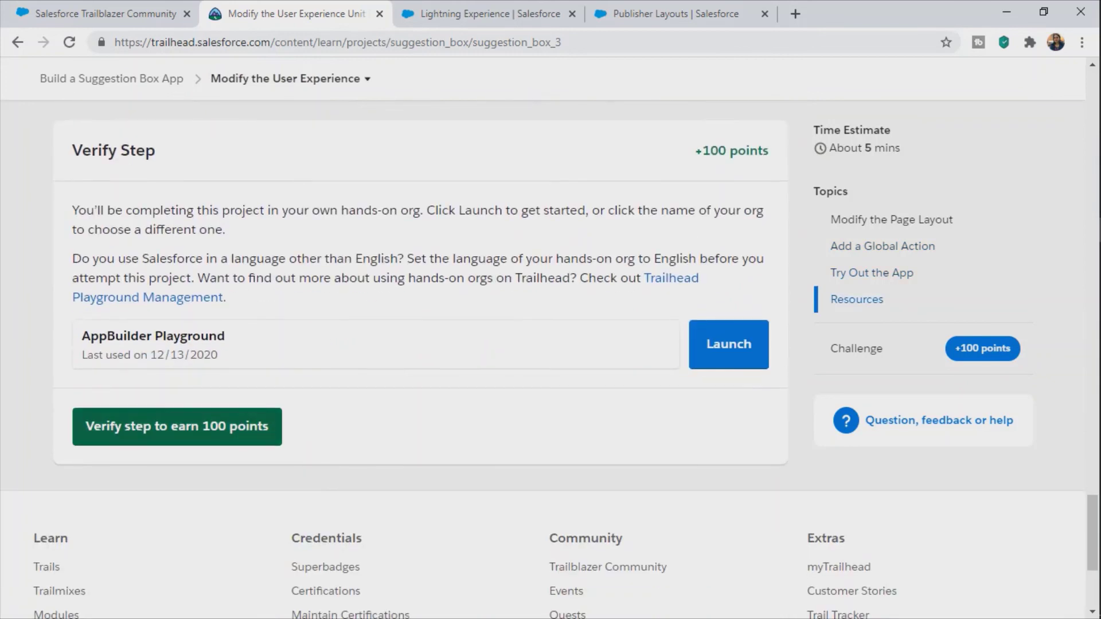
{"action": "left_click", "coordinate": [176, 426]}
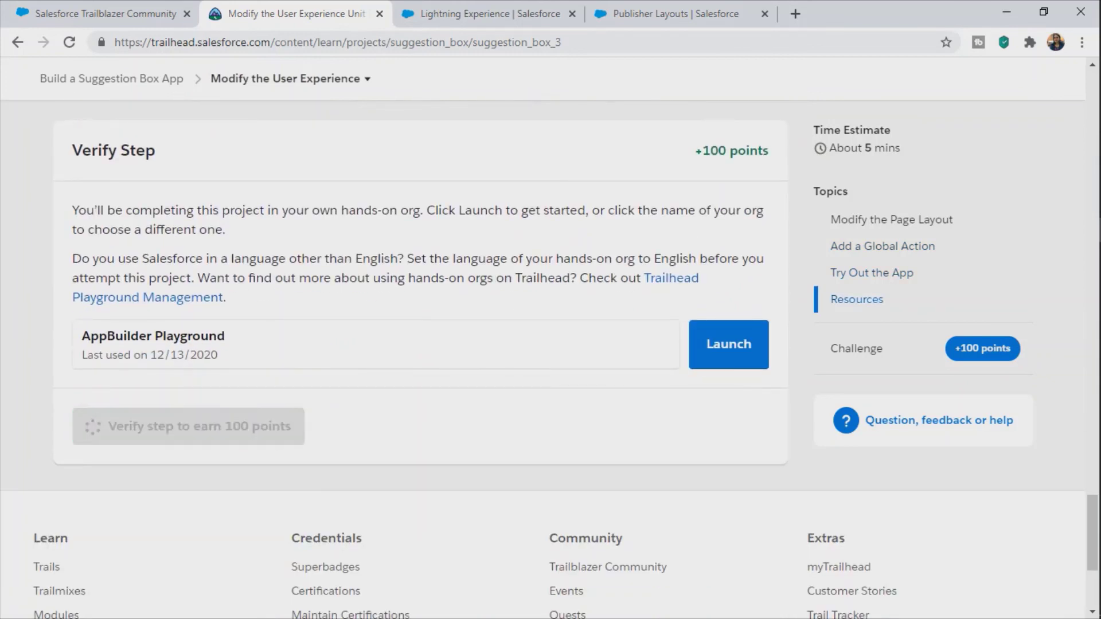